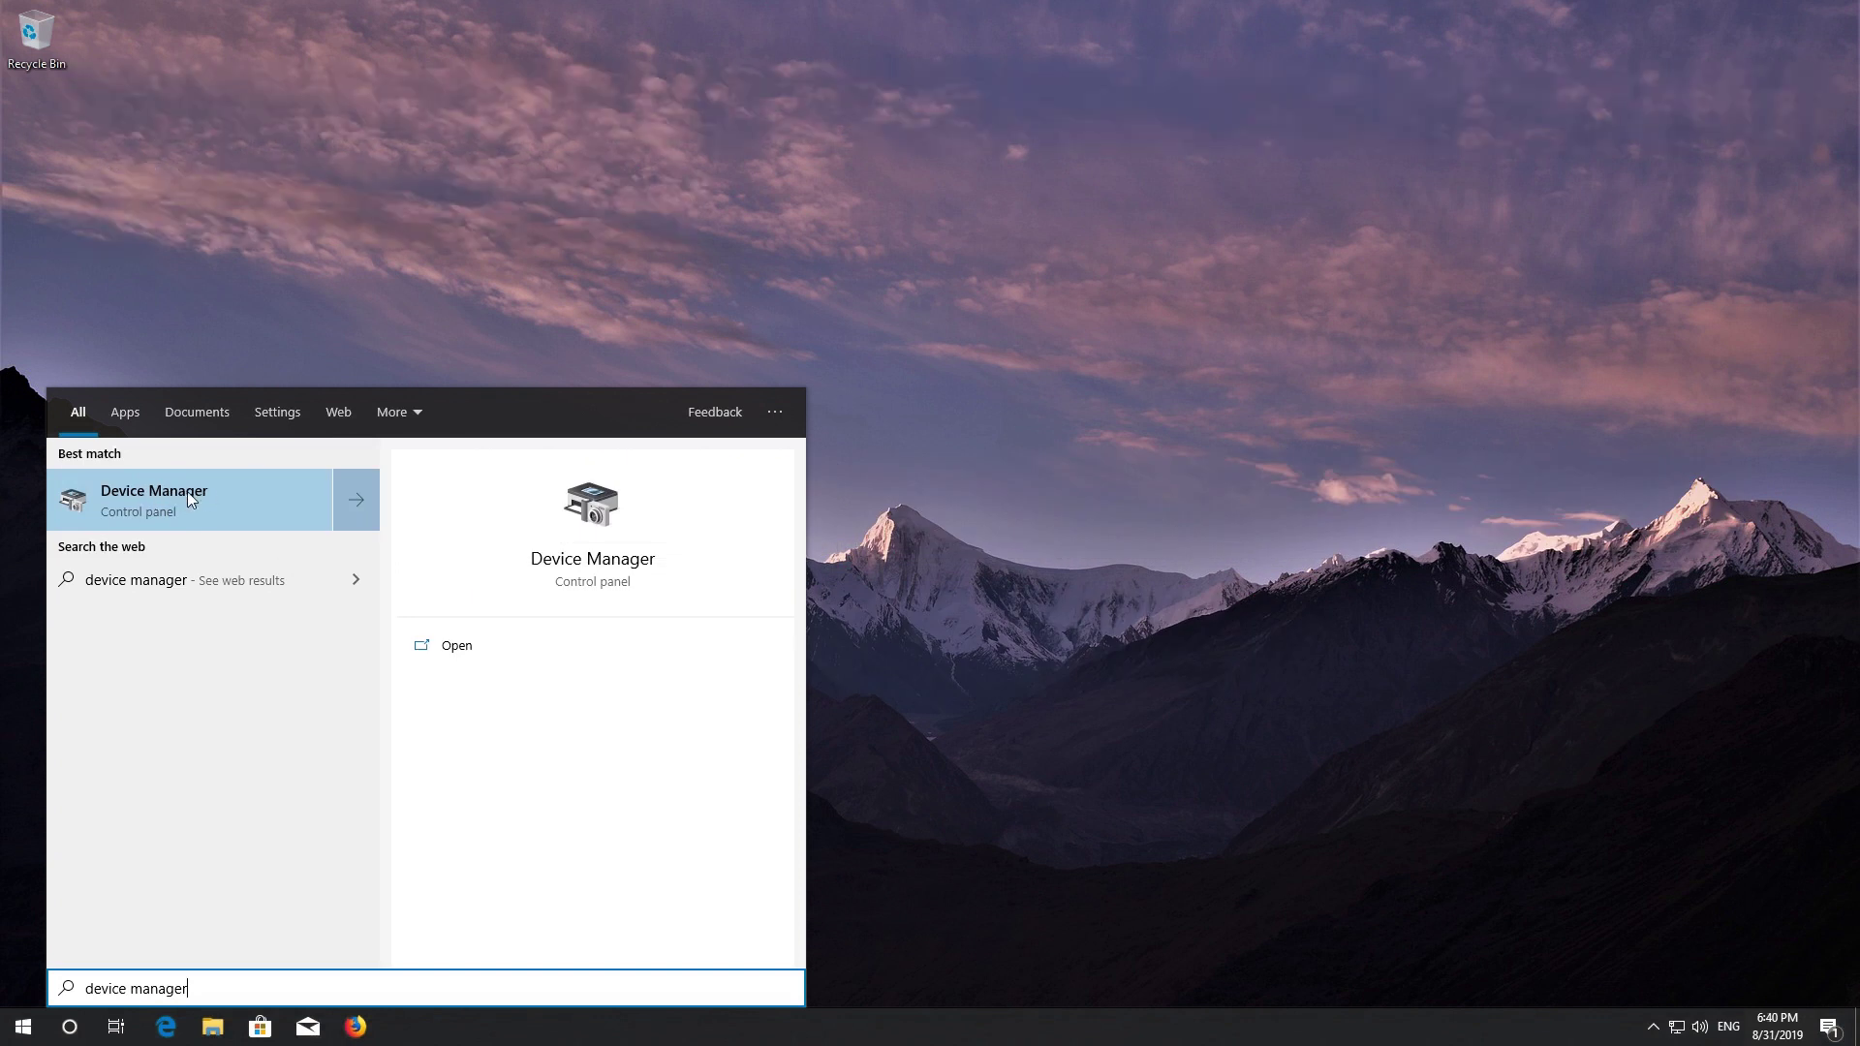
# Open Device Manager and expand the Sound, video and game controllers category.
pyautogui.click(188, 491)
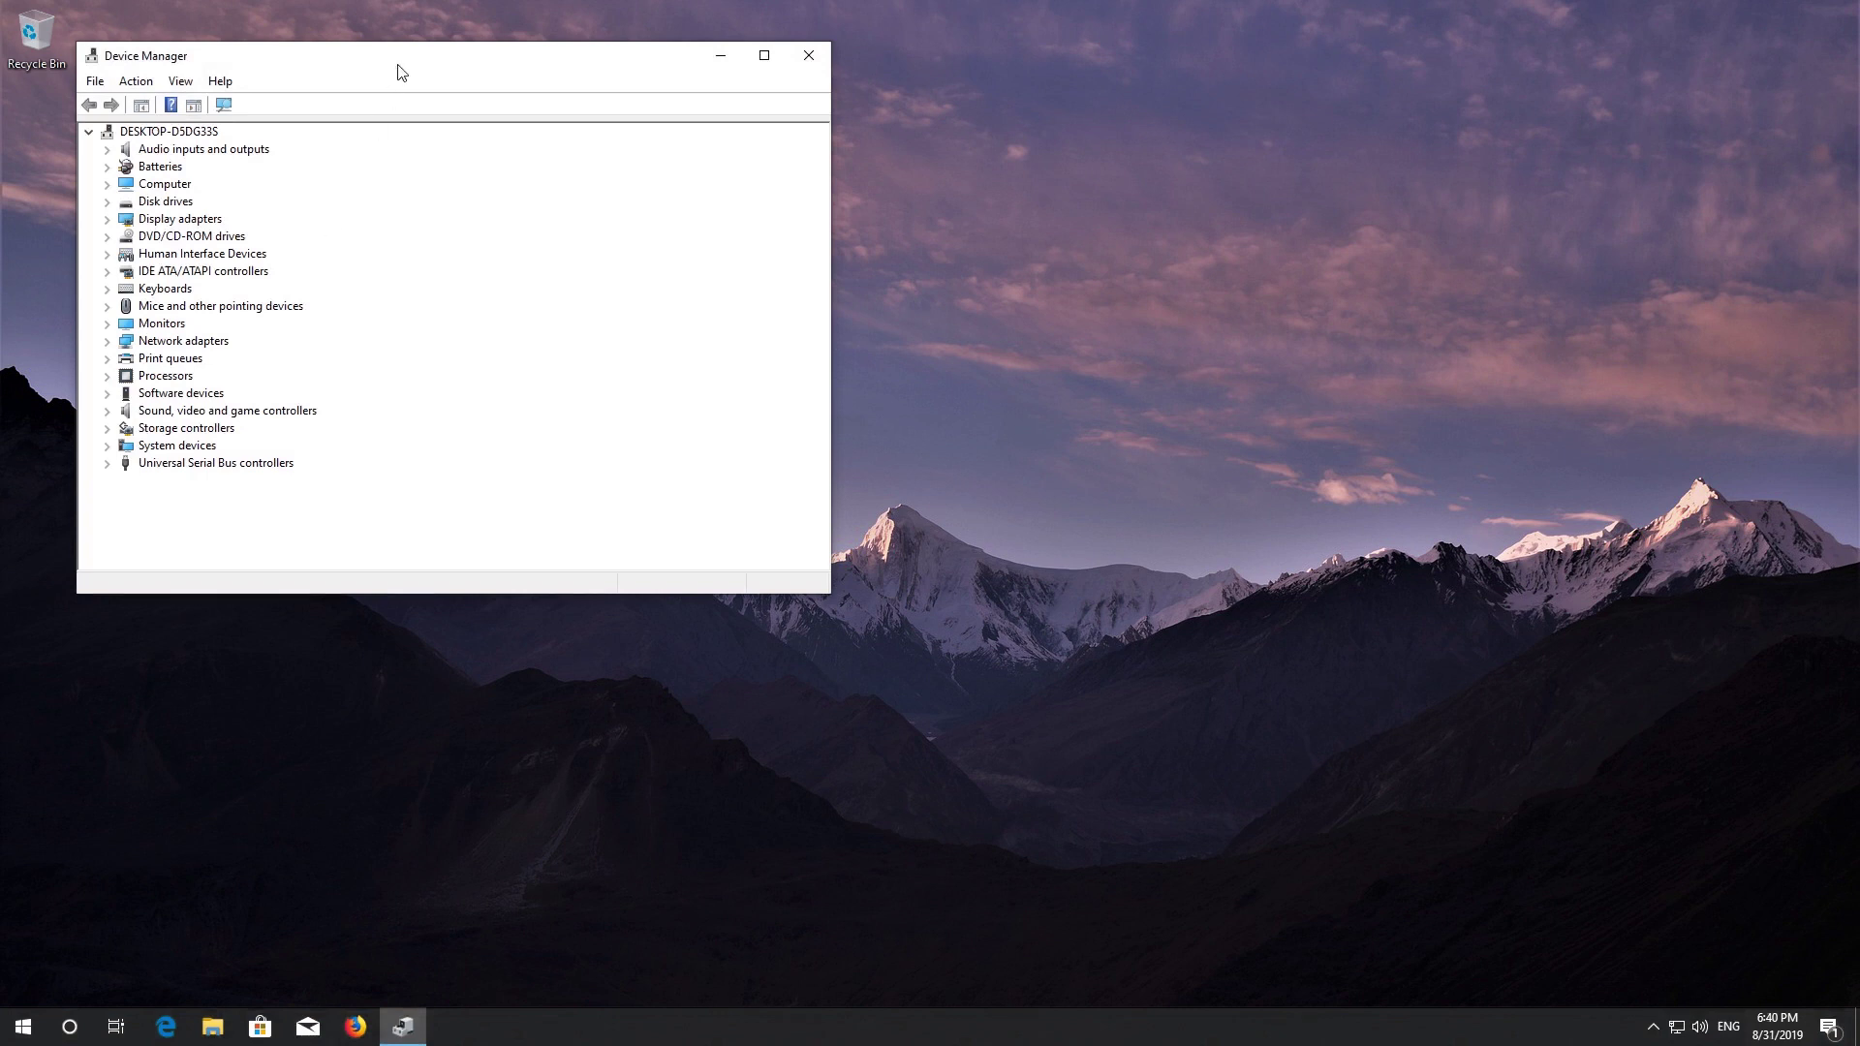
pyautogui.moveTo(406, 69); pyautogui.dragTo(839, 181)
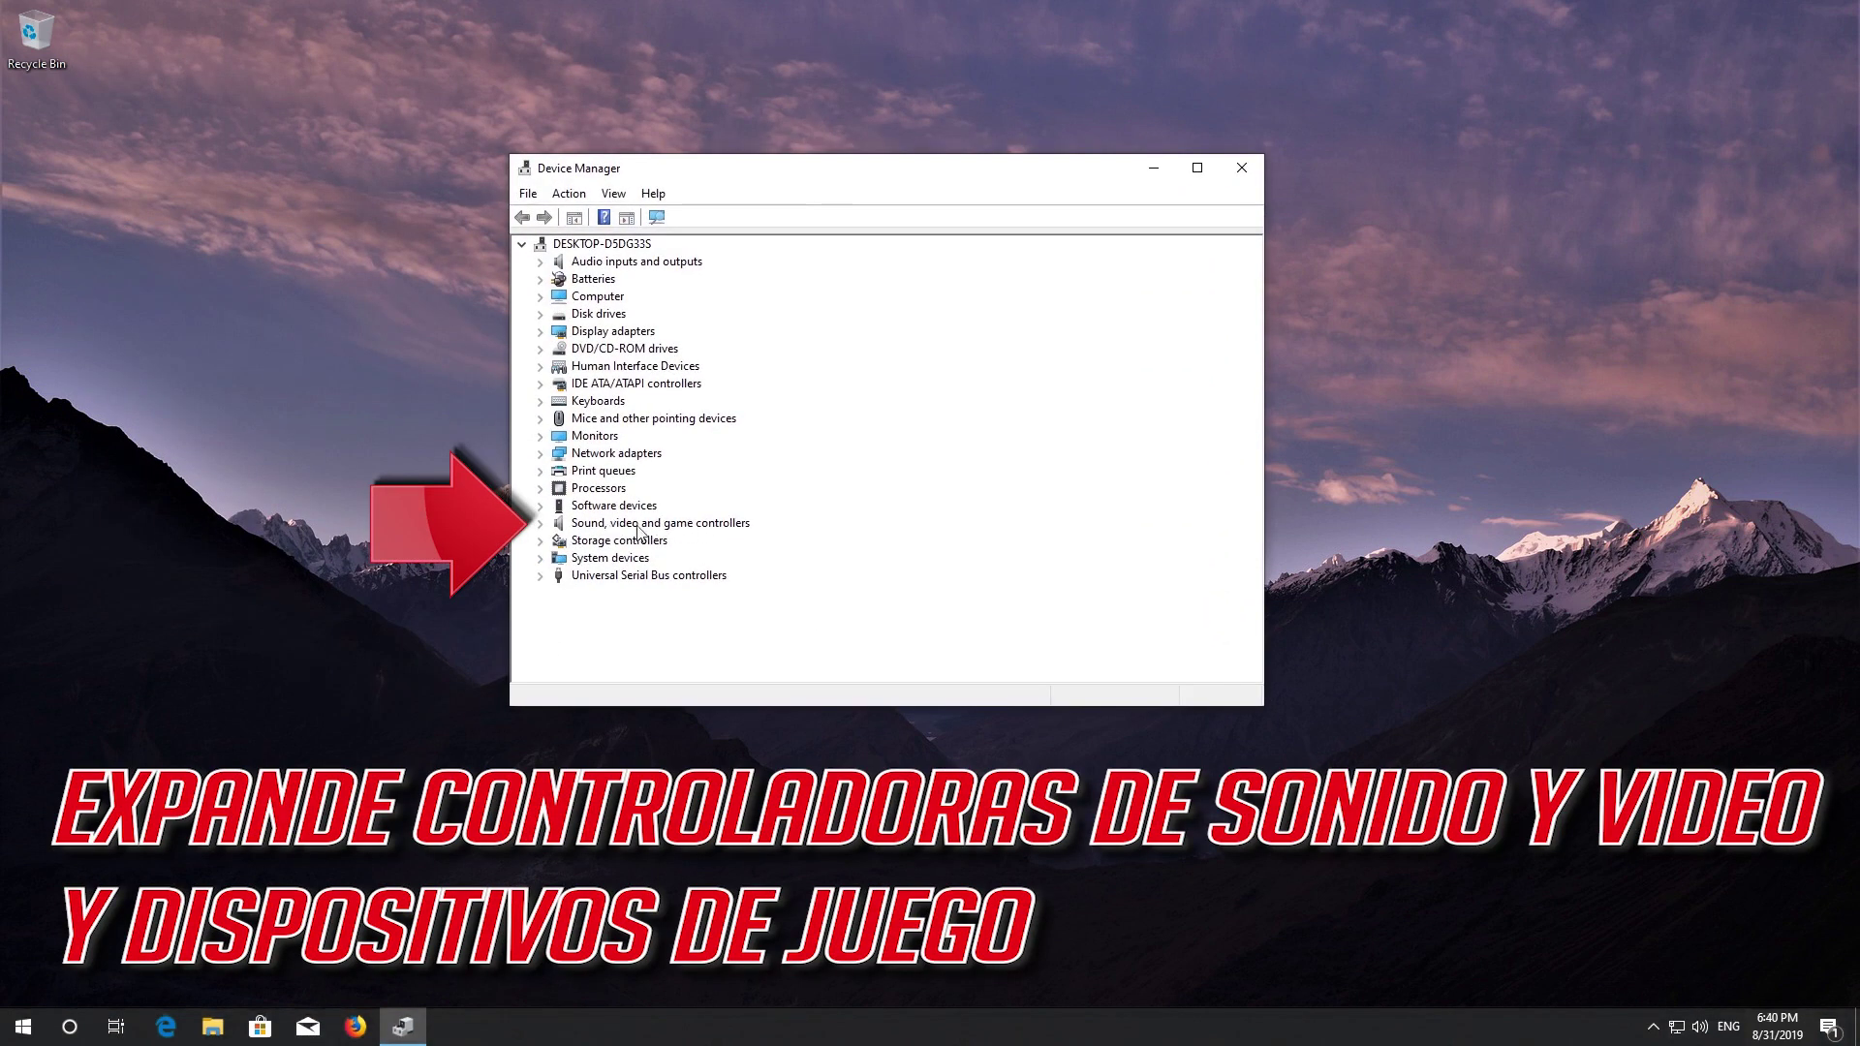
pyautogui.click(540, 523)
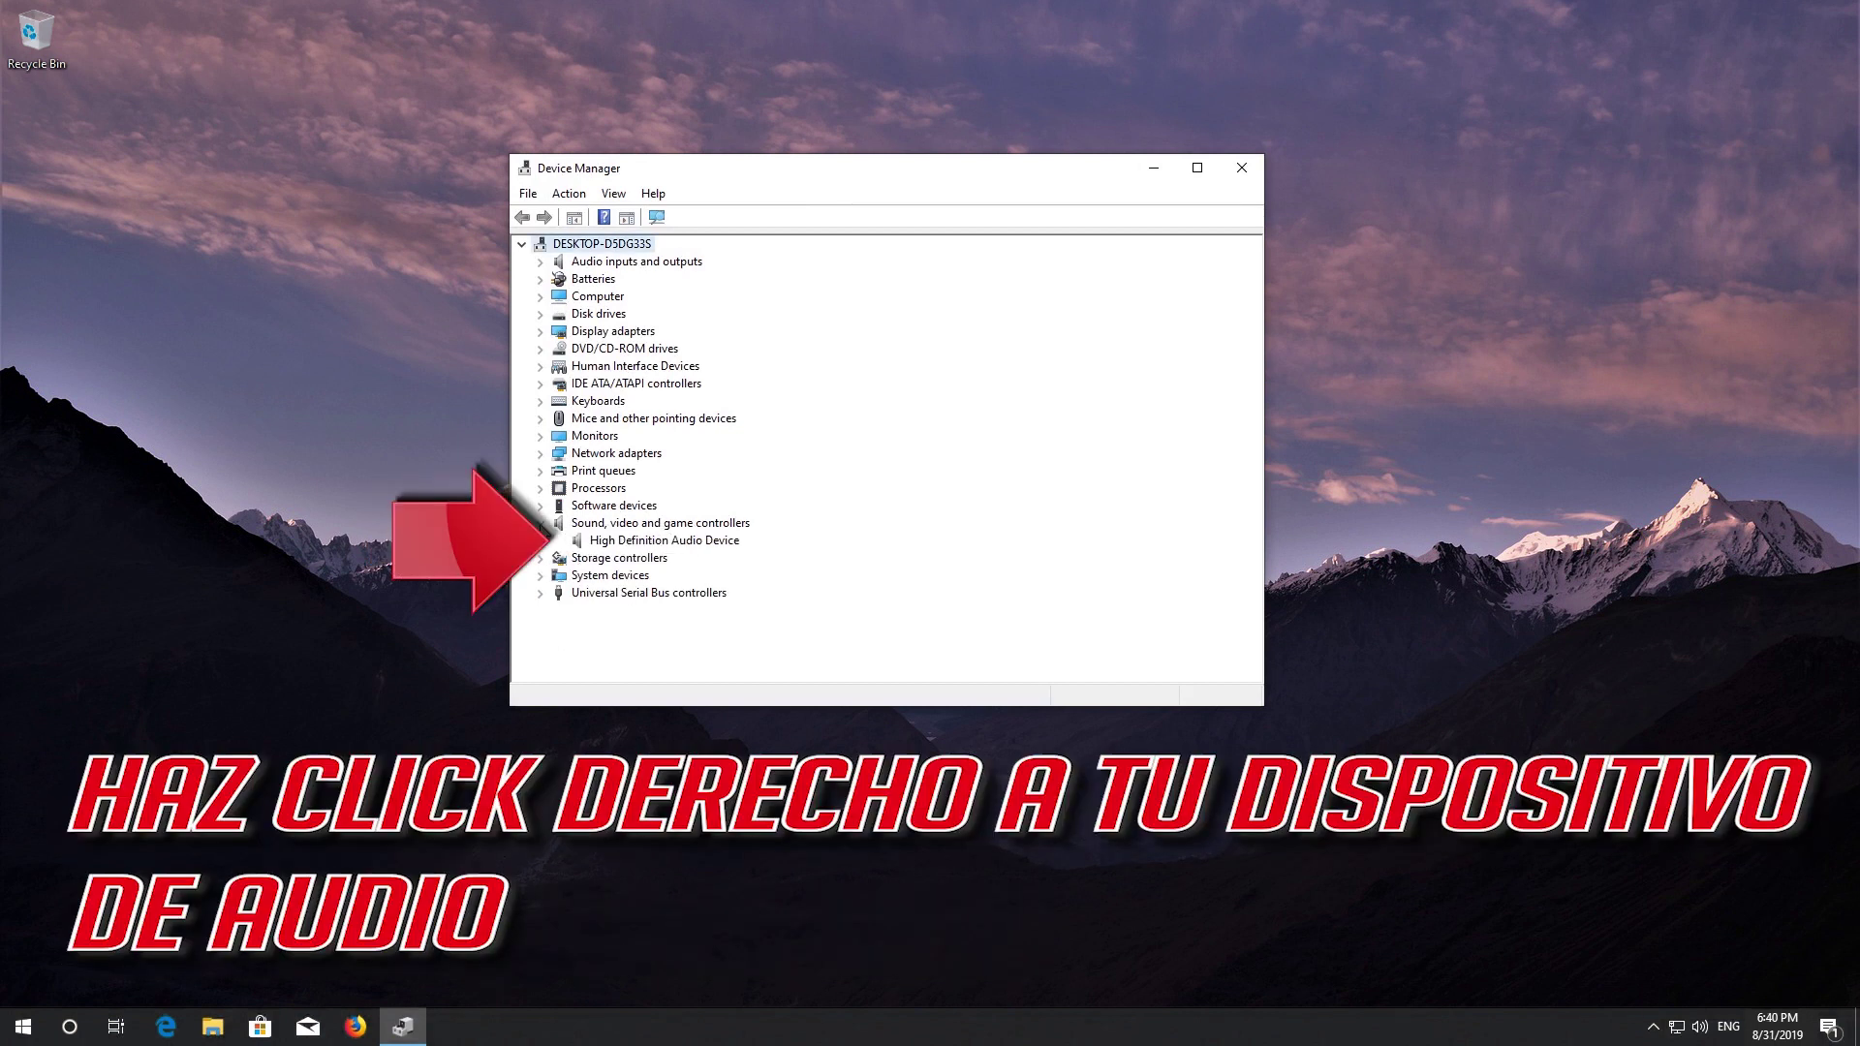
# Search automatically for updated driver software for the High Definition Audio Device, then look for updated drivers on Windows Update.
pyautogui.click(581, 543)
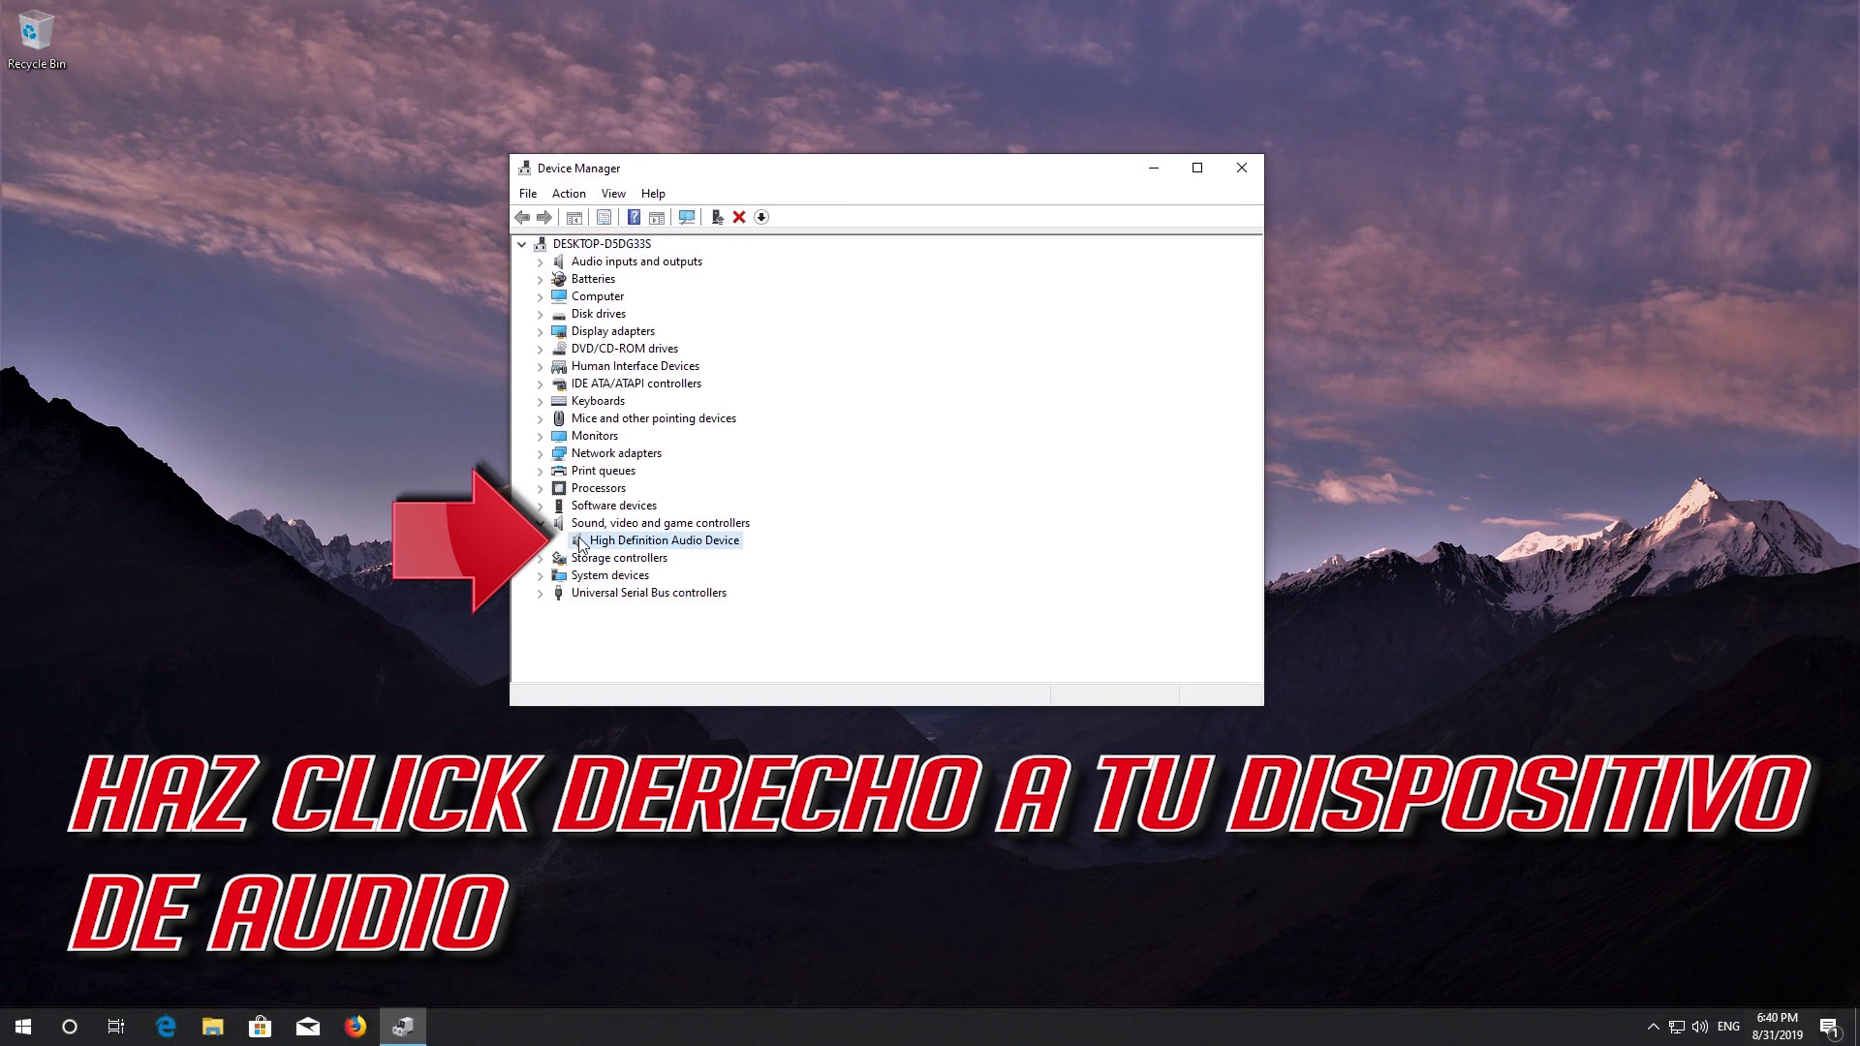
pyautogui.rightClick(667, 542)
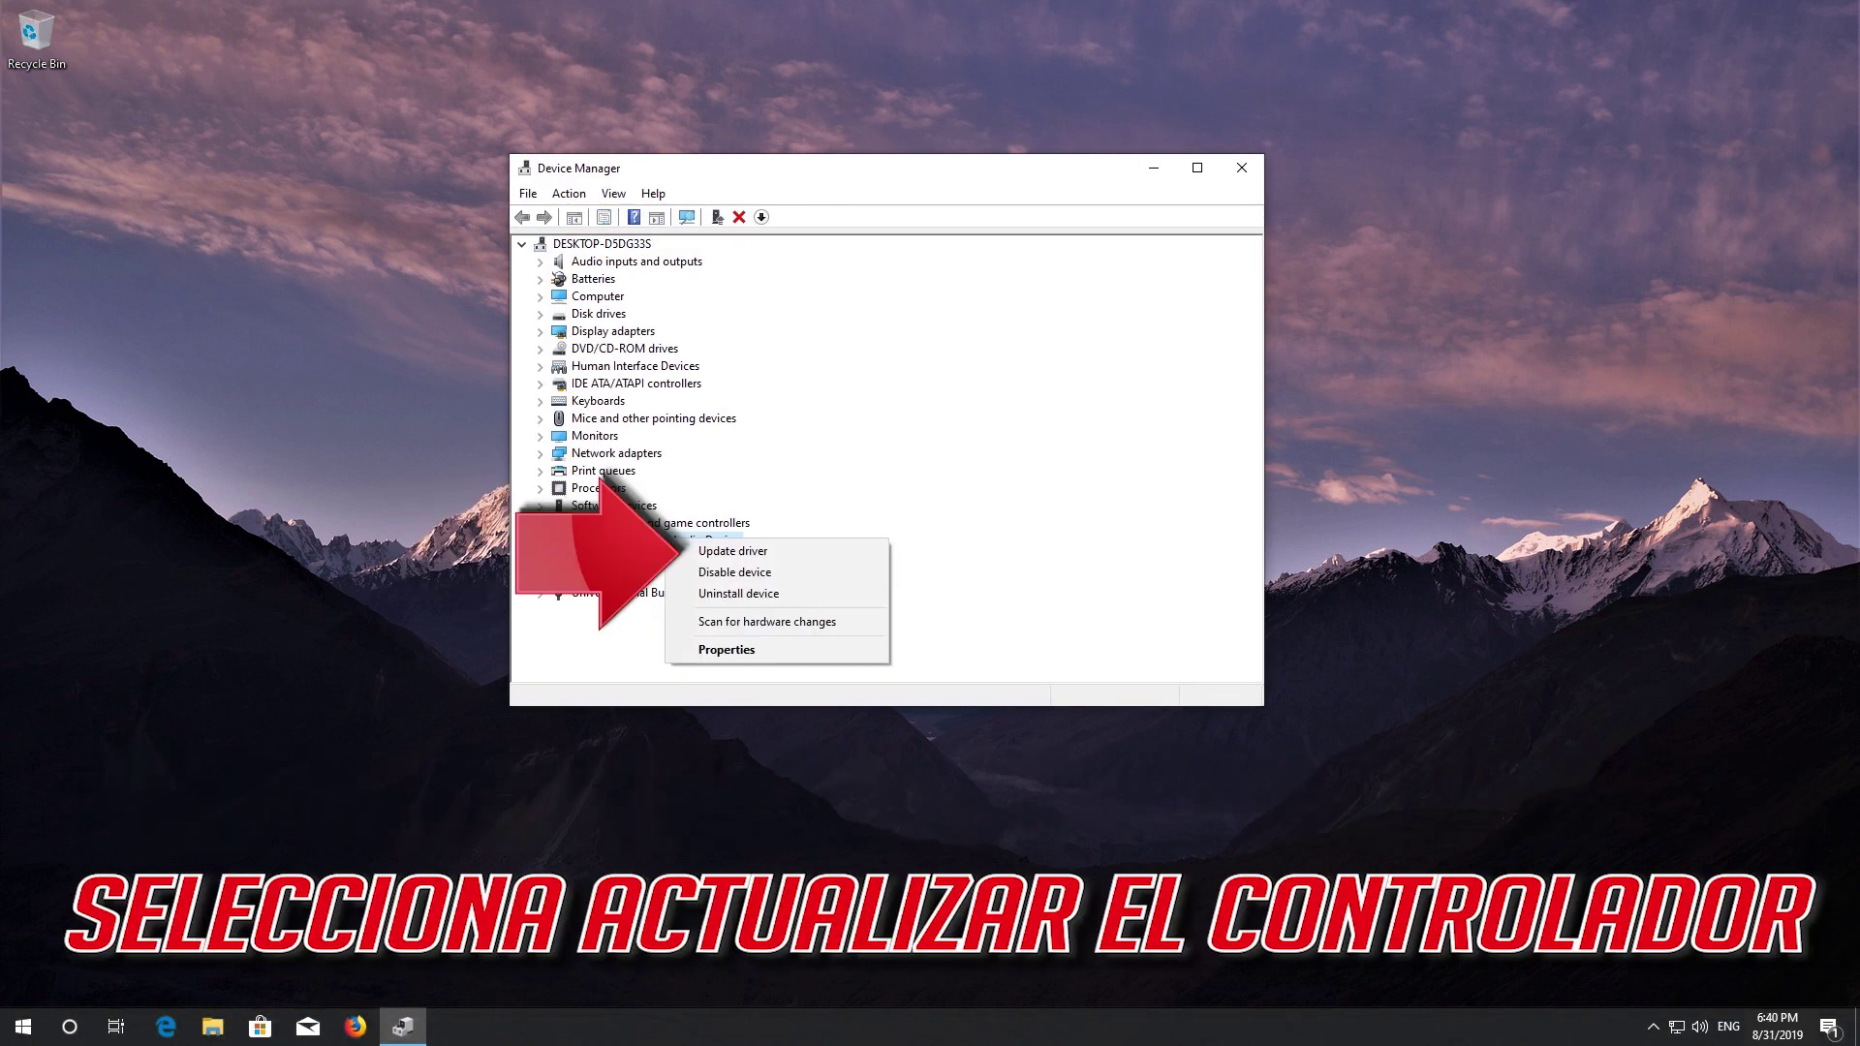
pyautogui.click(761, 556)
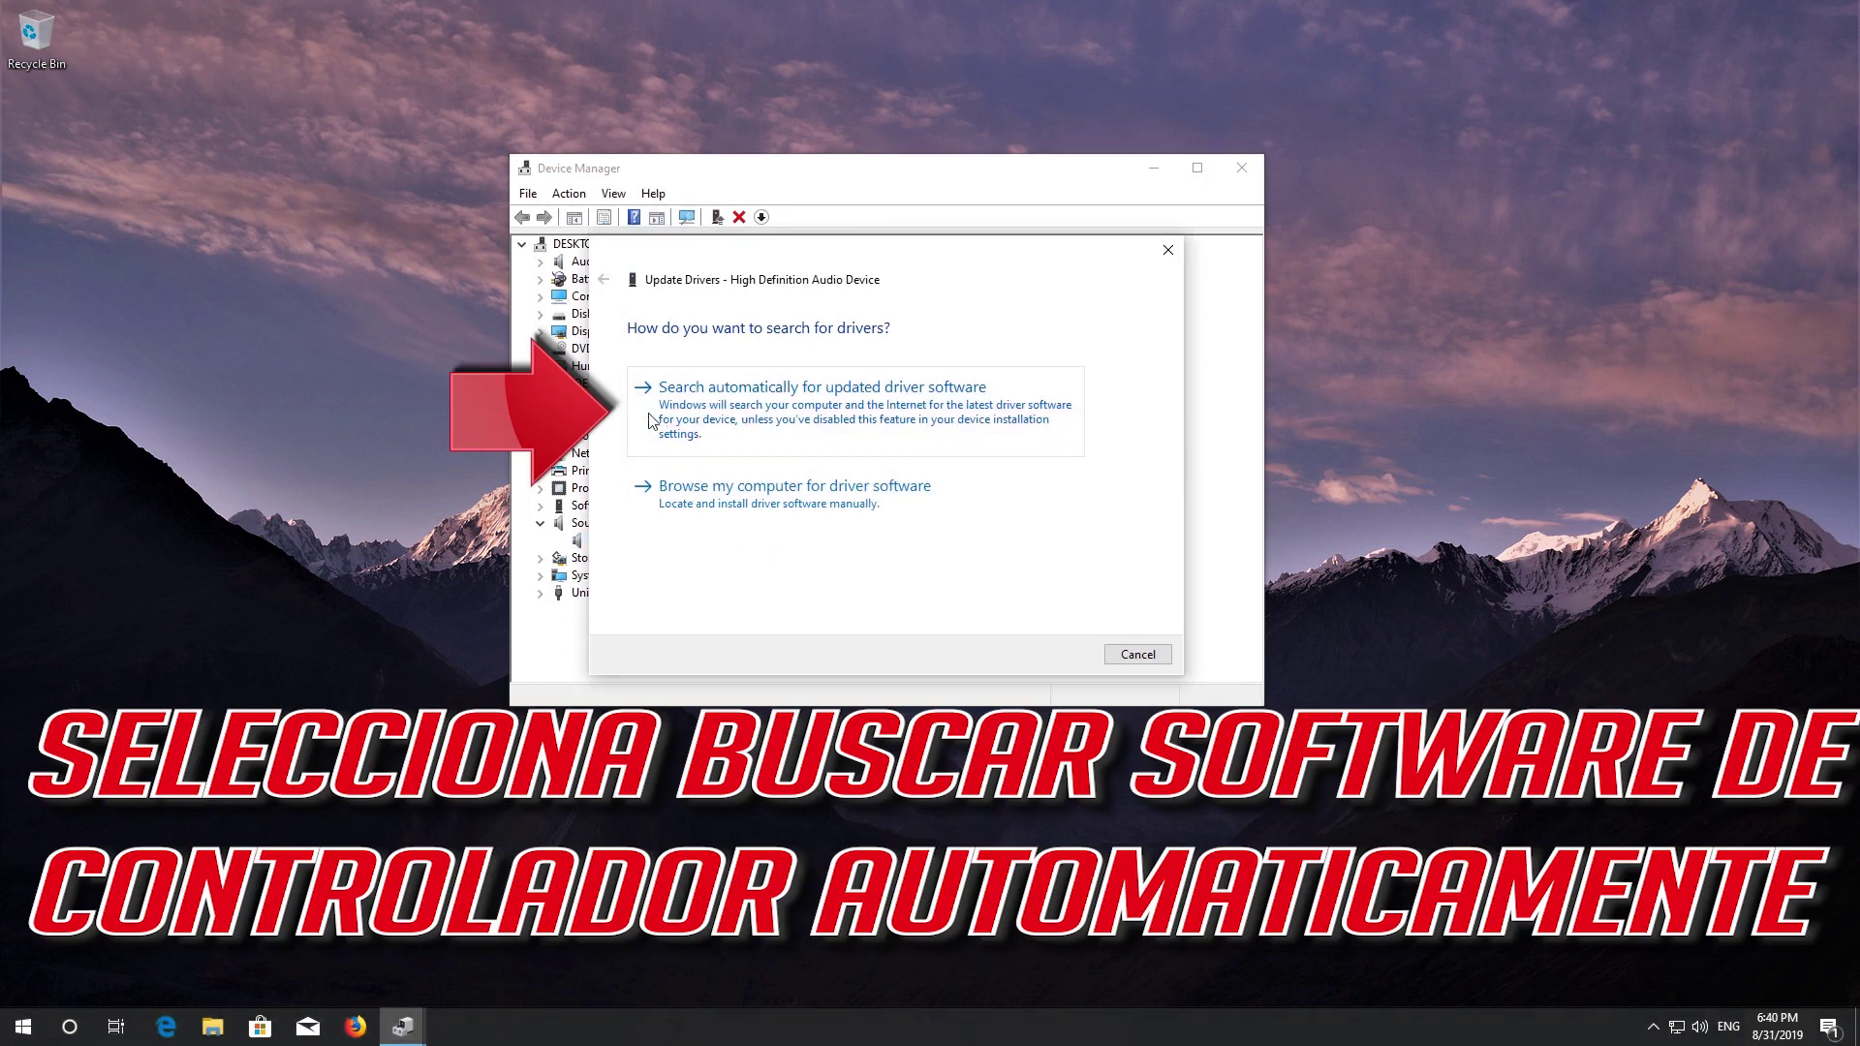
pyautogui.click(851, 423)
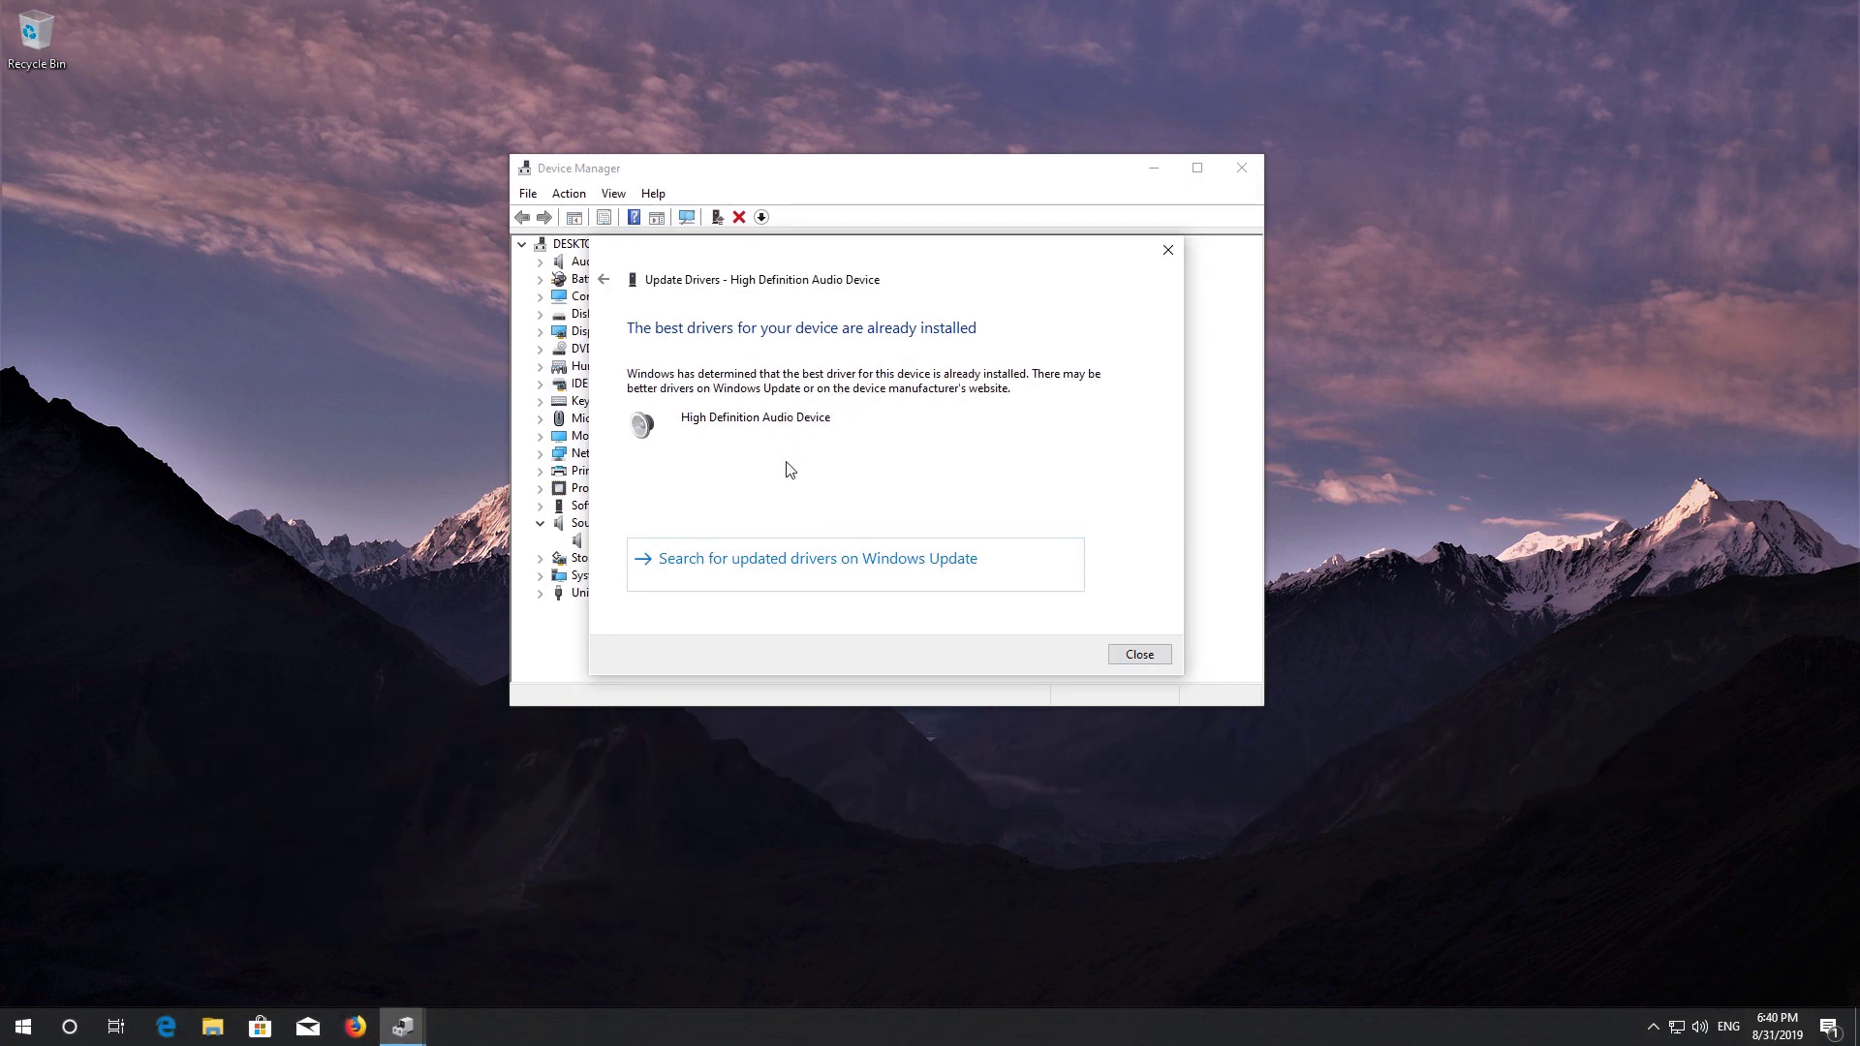
pyautogui.click(810, 571)
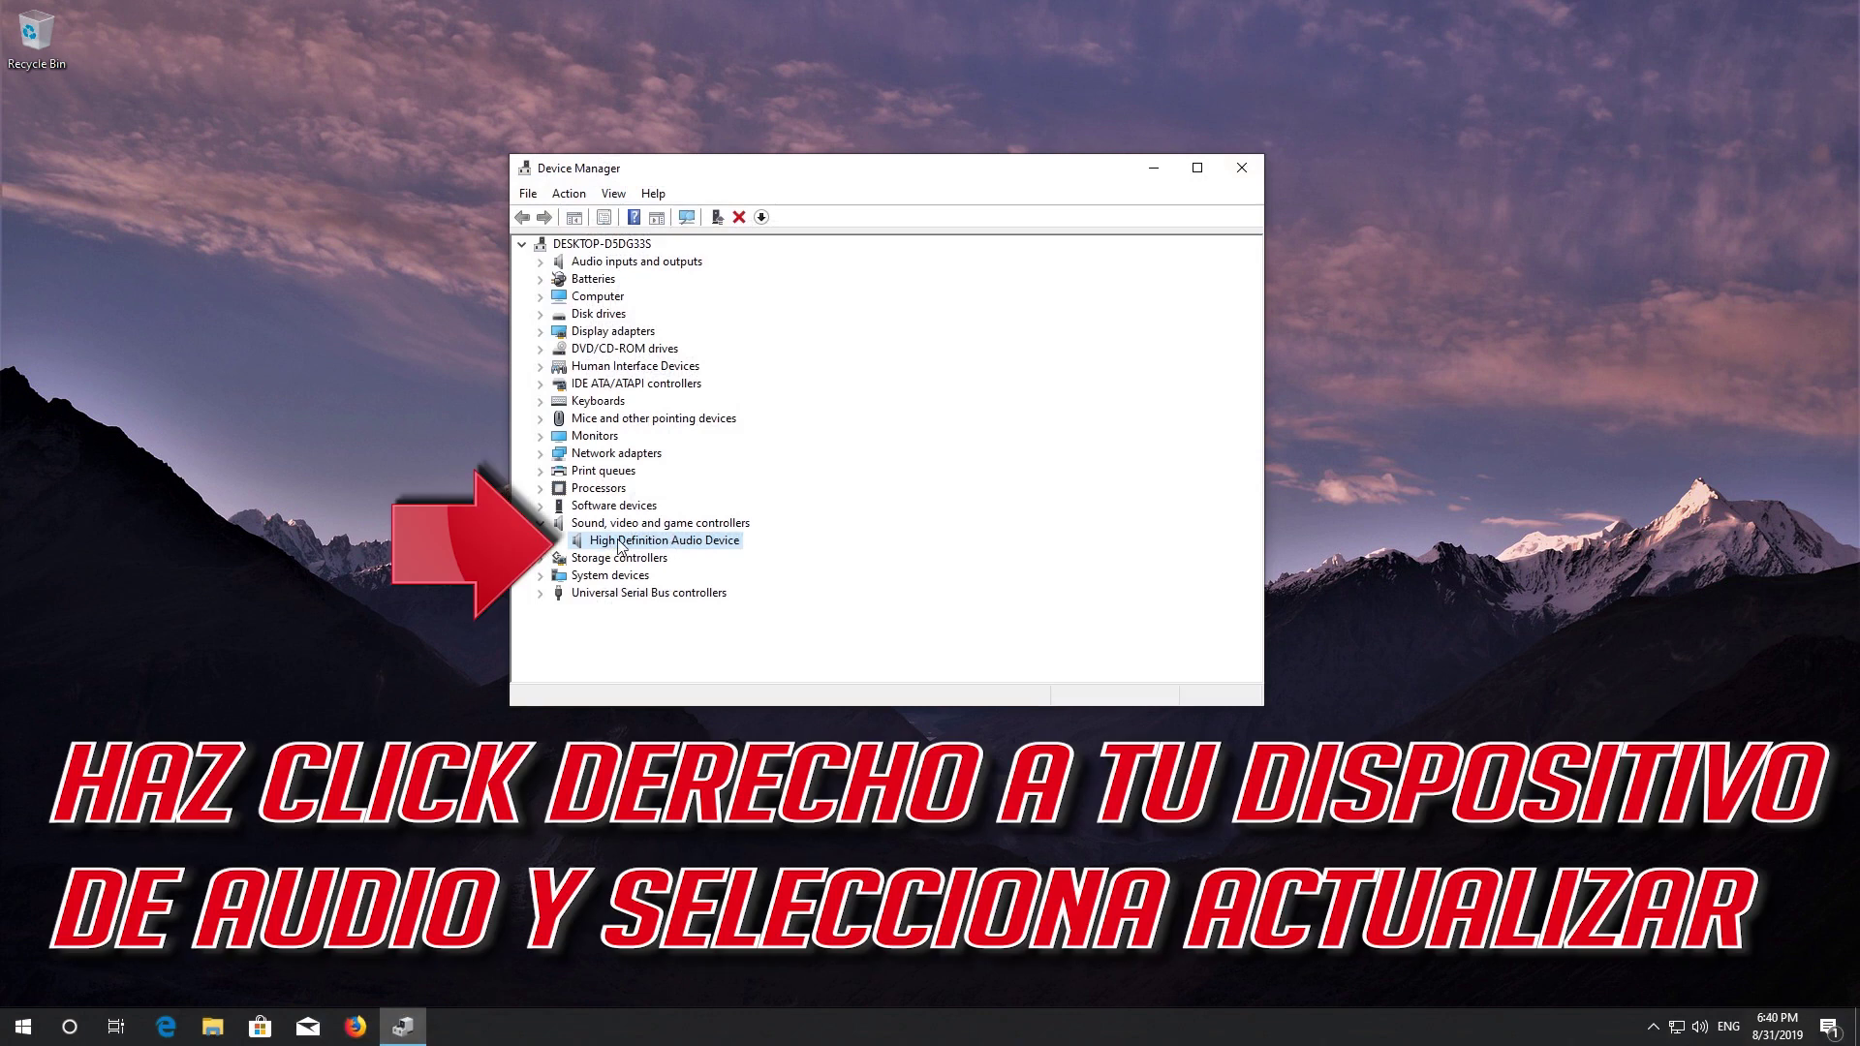
# Install the High Definition Audio Device driver from the list of drivers available on the computer and close Device Manager.
pyautogui.rightClick(620, 545)
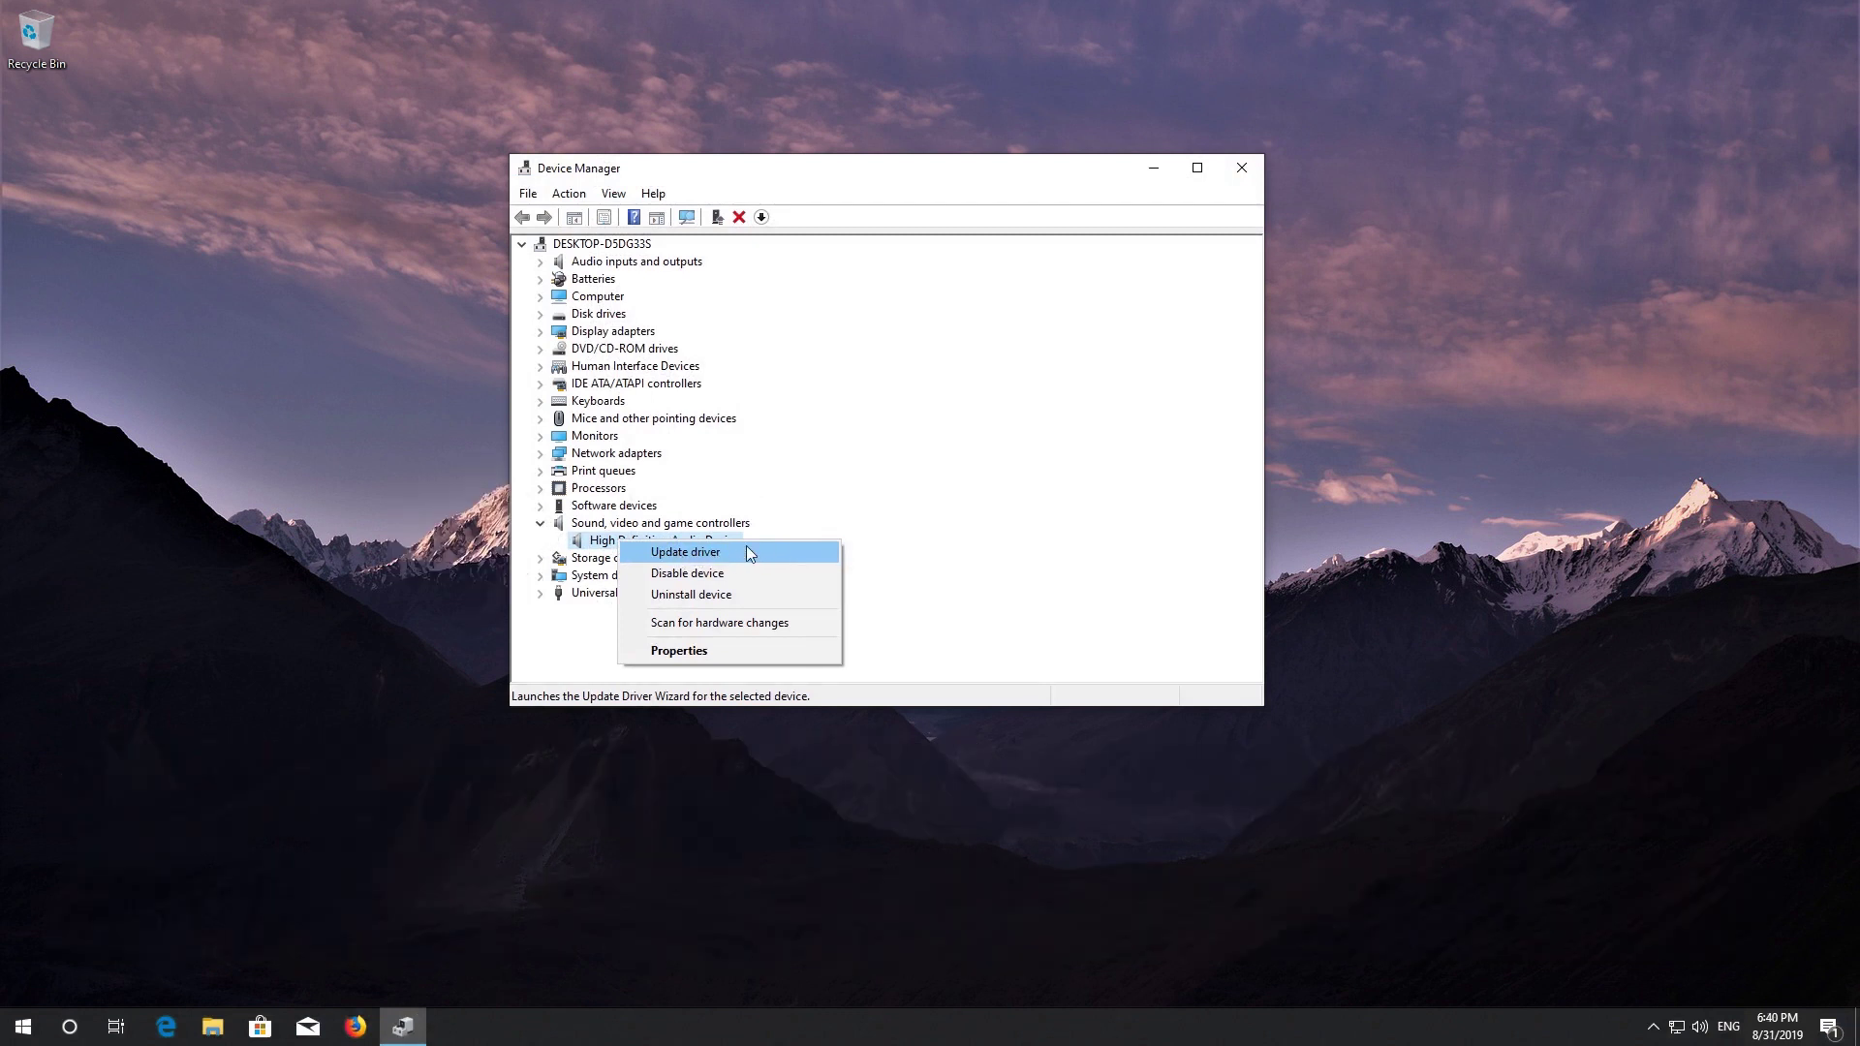
pyautogui.click(747, 550)
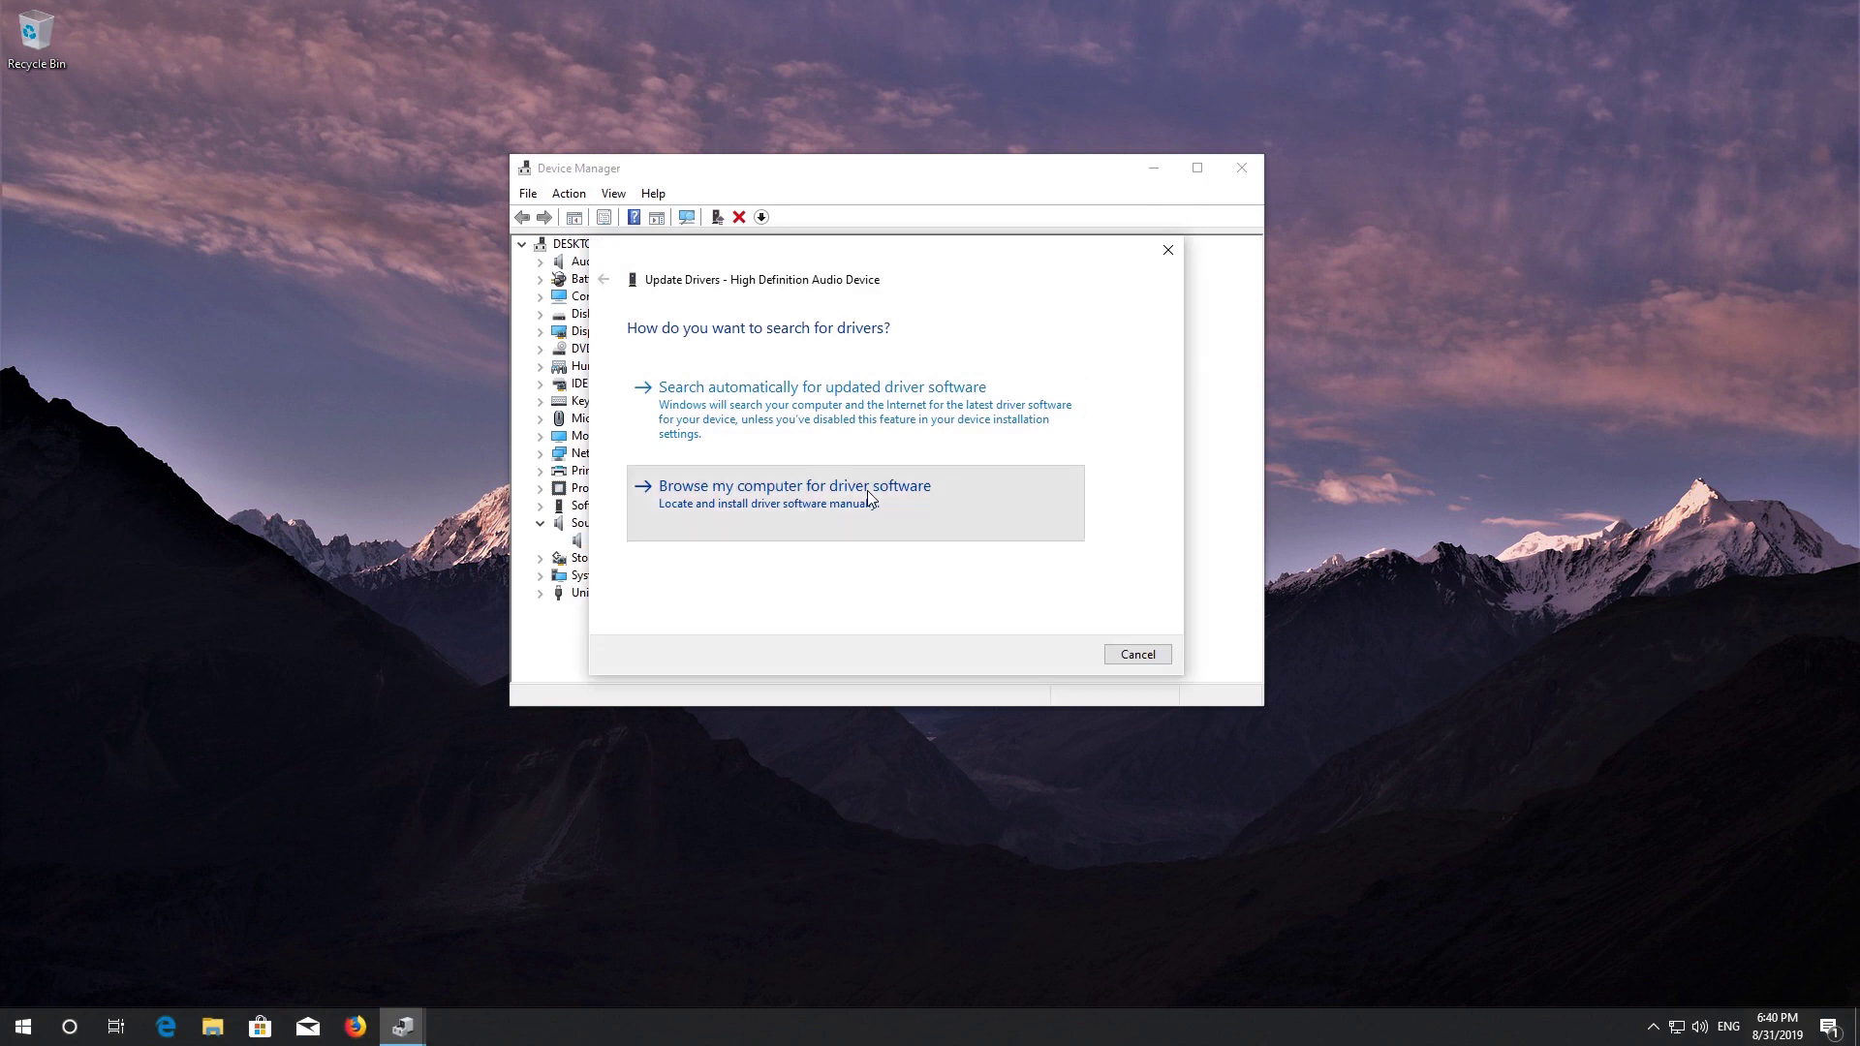
pyautogui.click(868, 497)
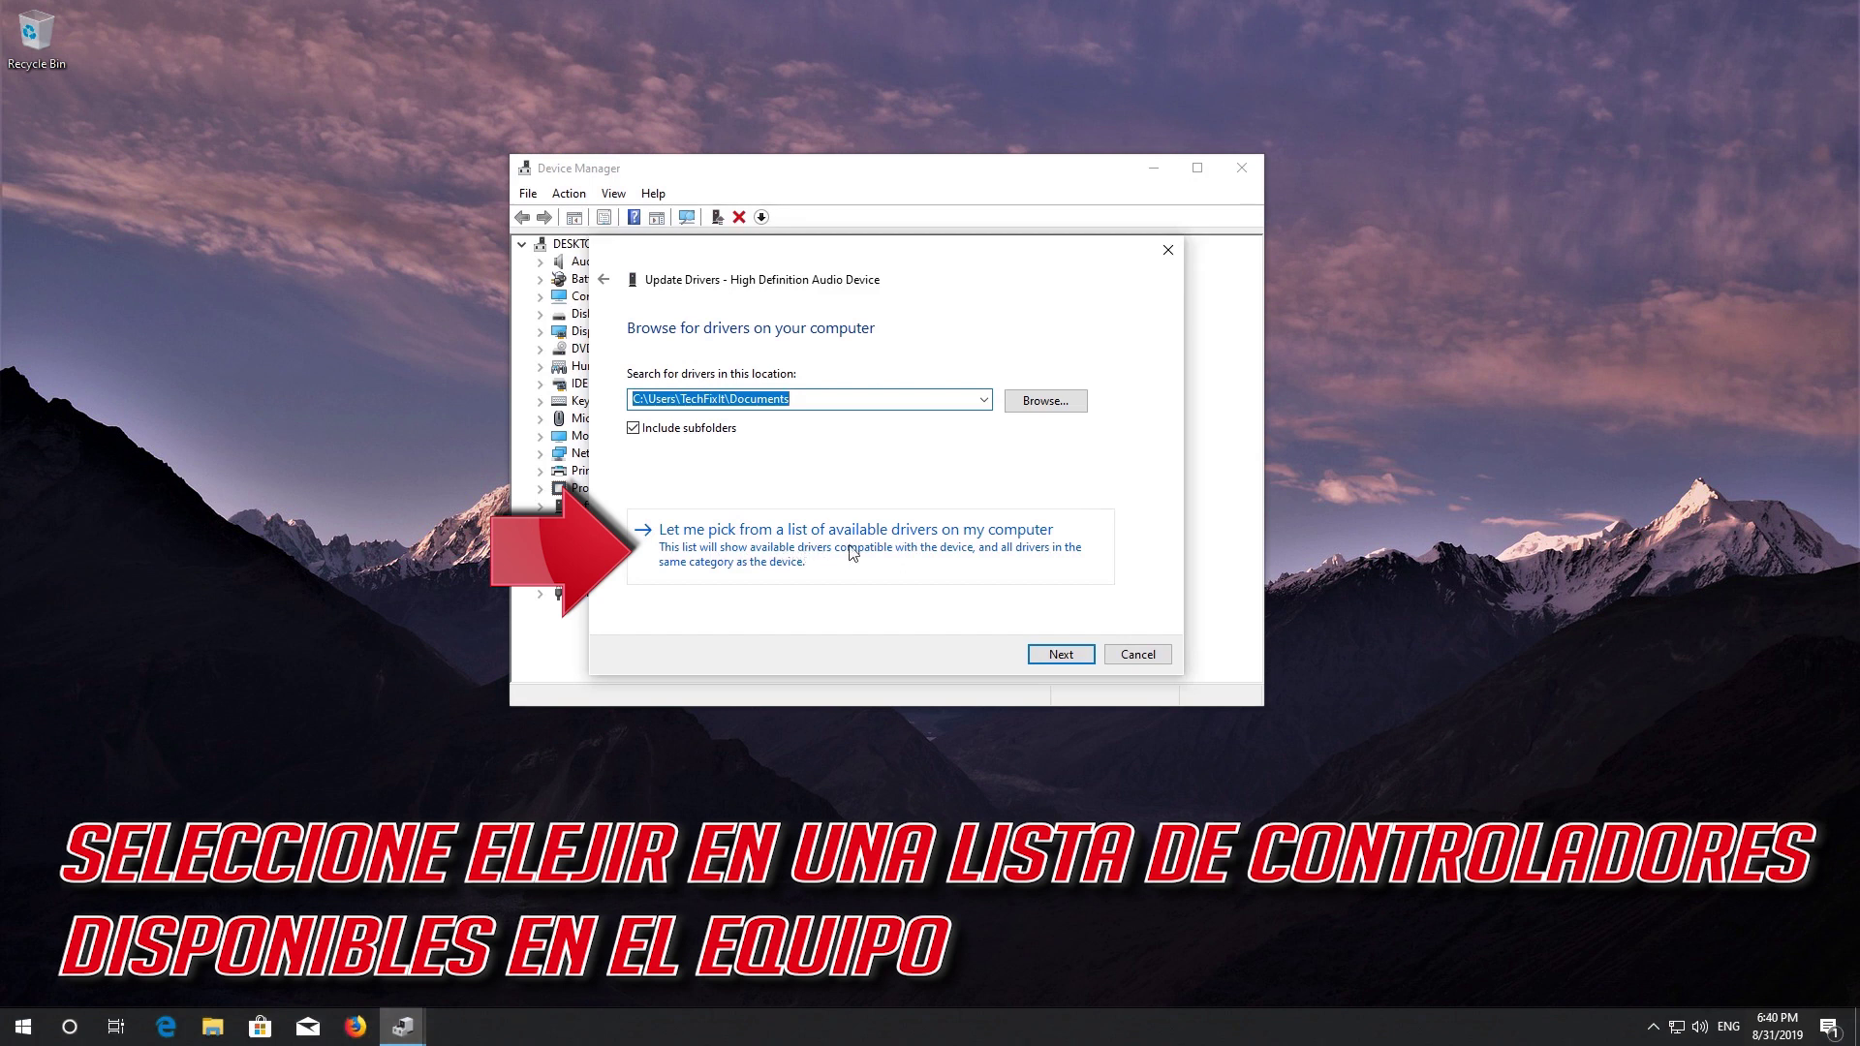
pyautogui.click(1019, 552)
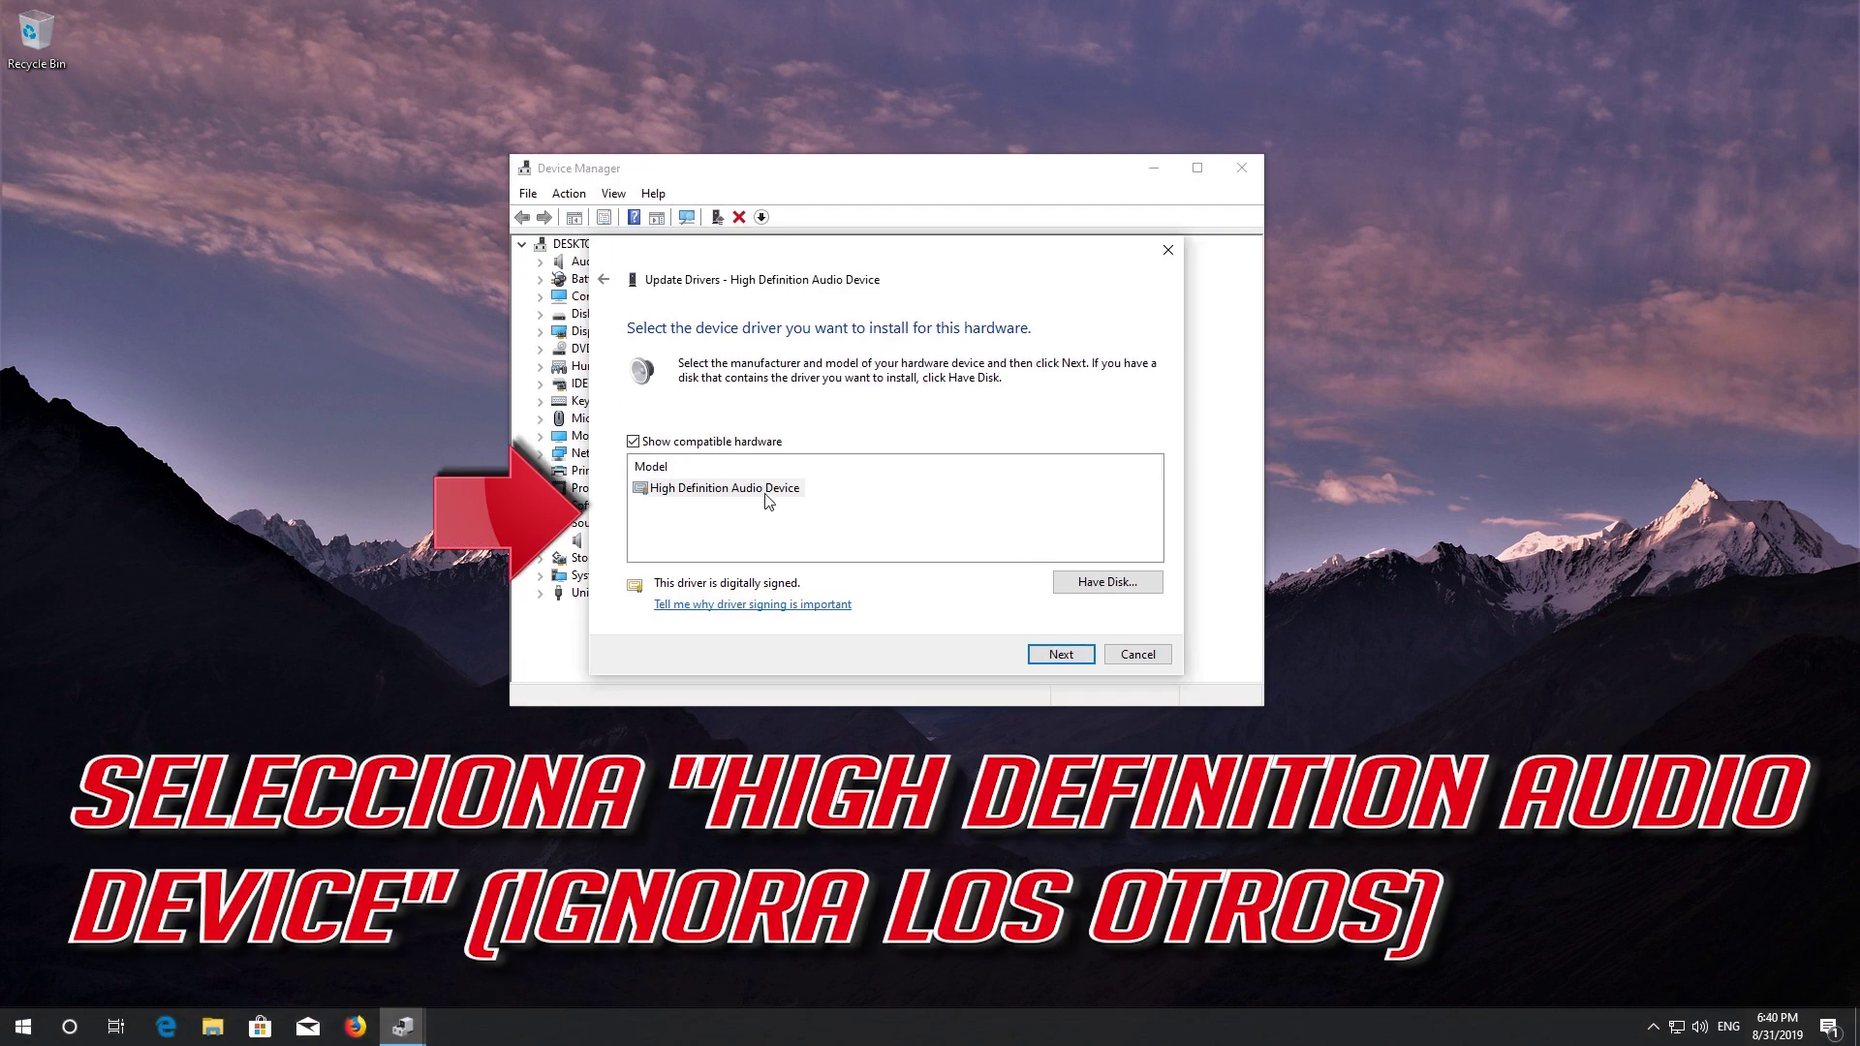
pyautogui.click(661, 492)
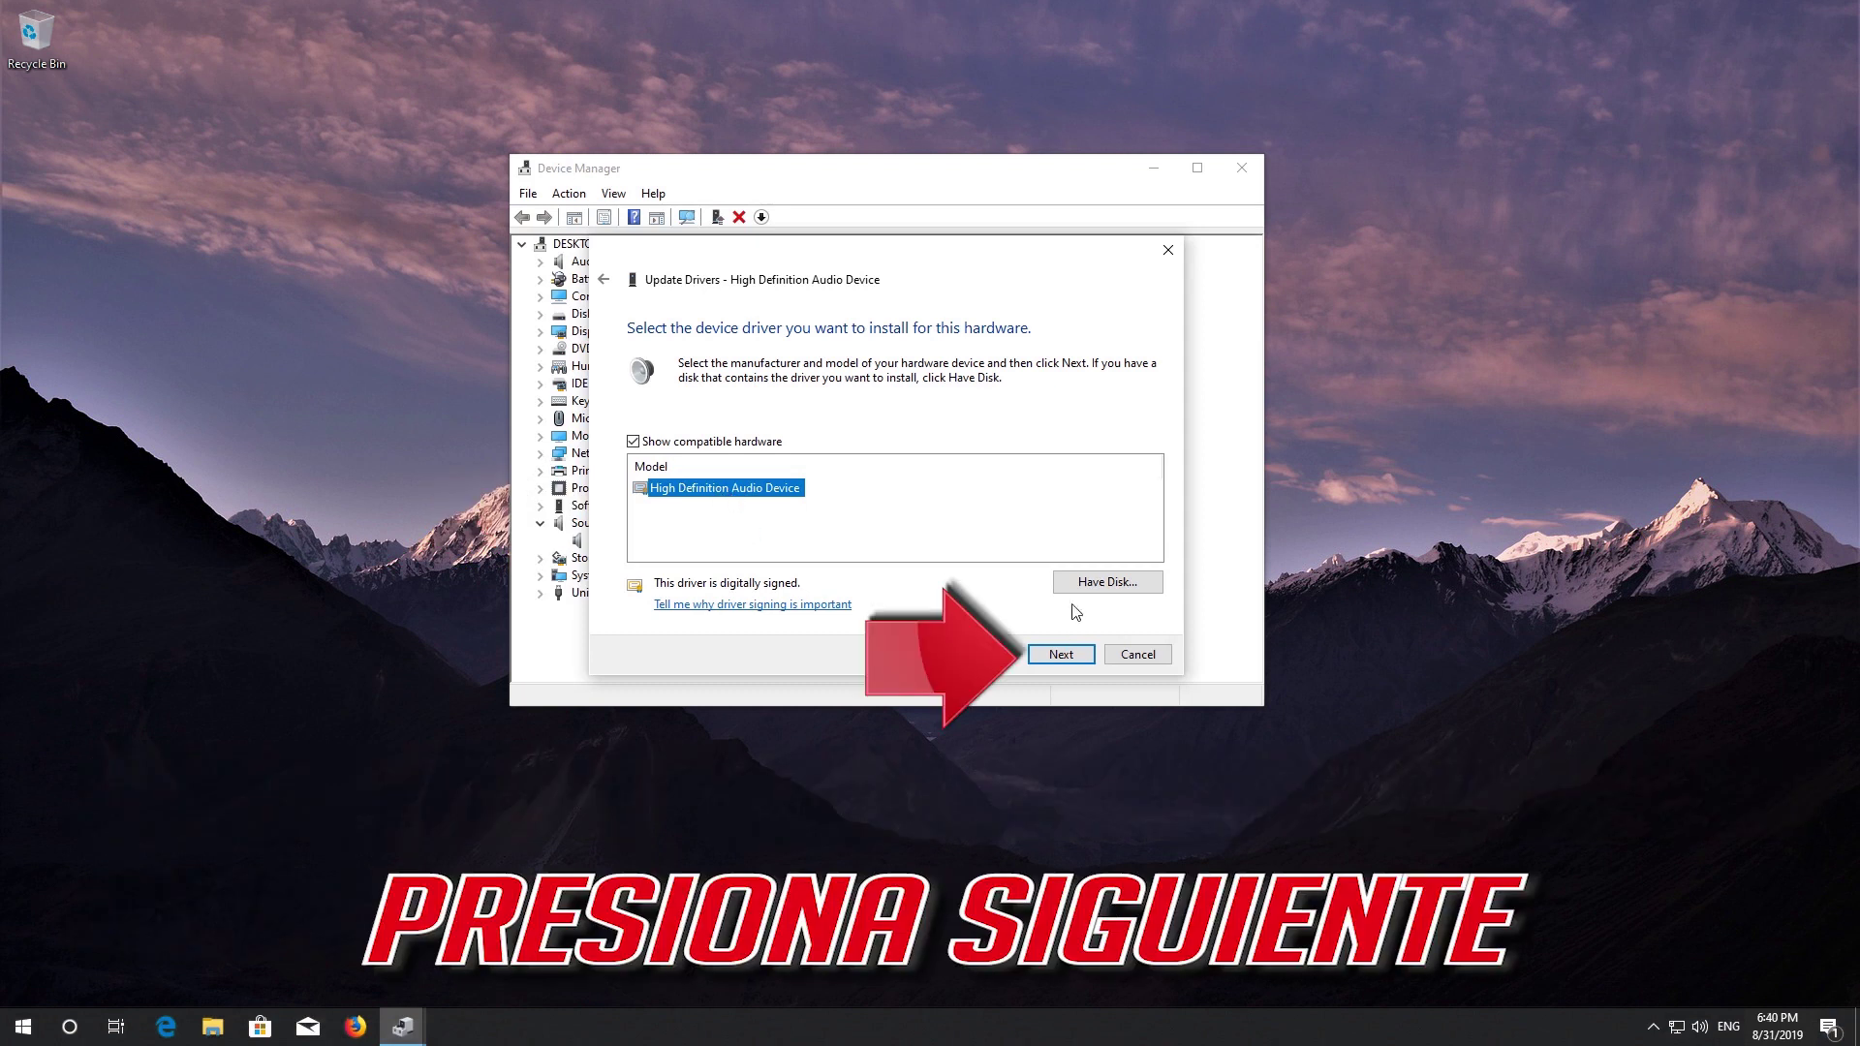
pyautogui.click(1056, 656)
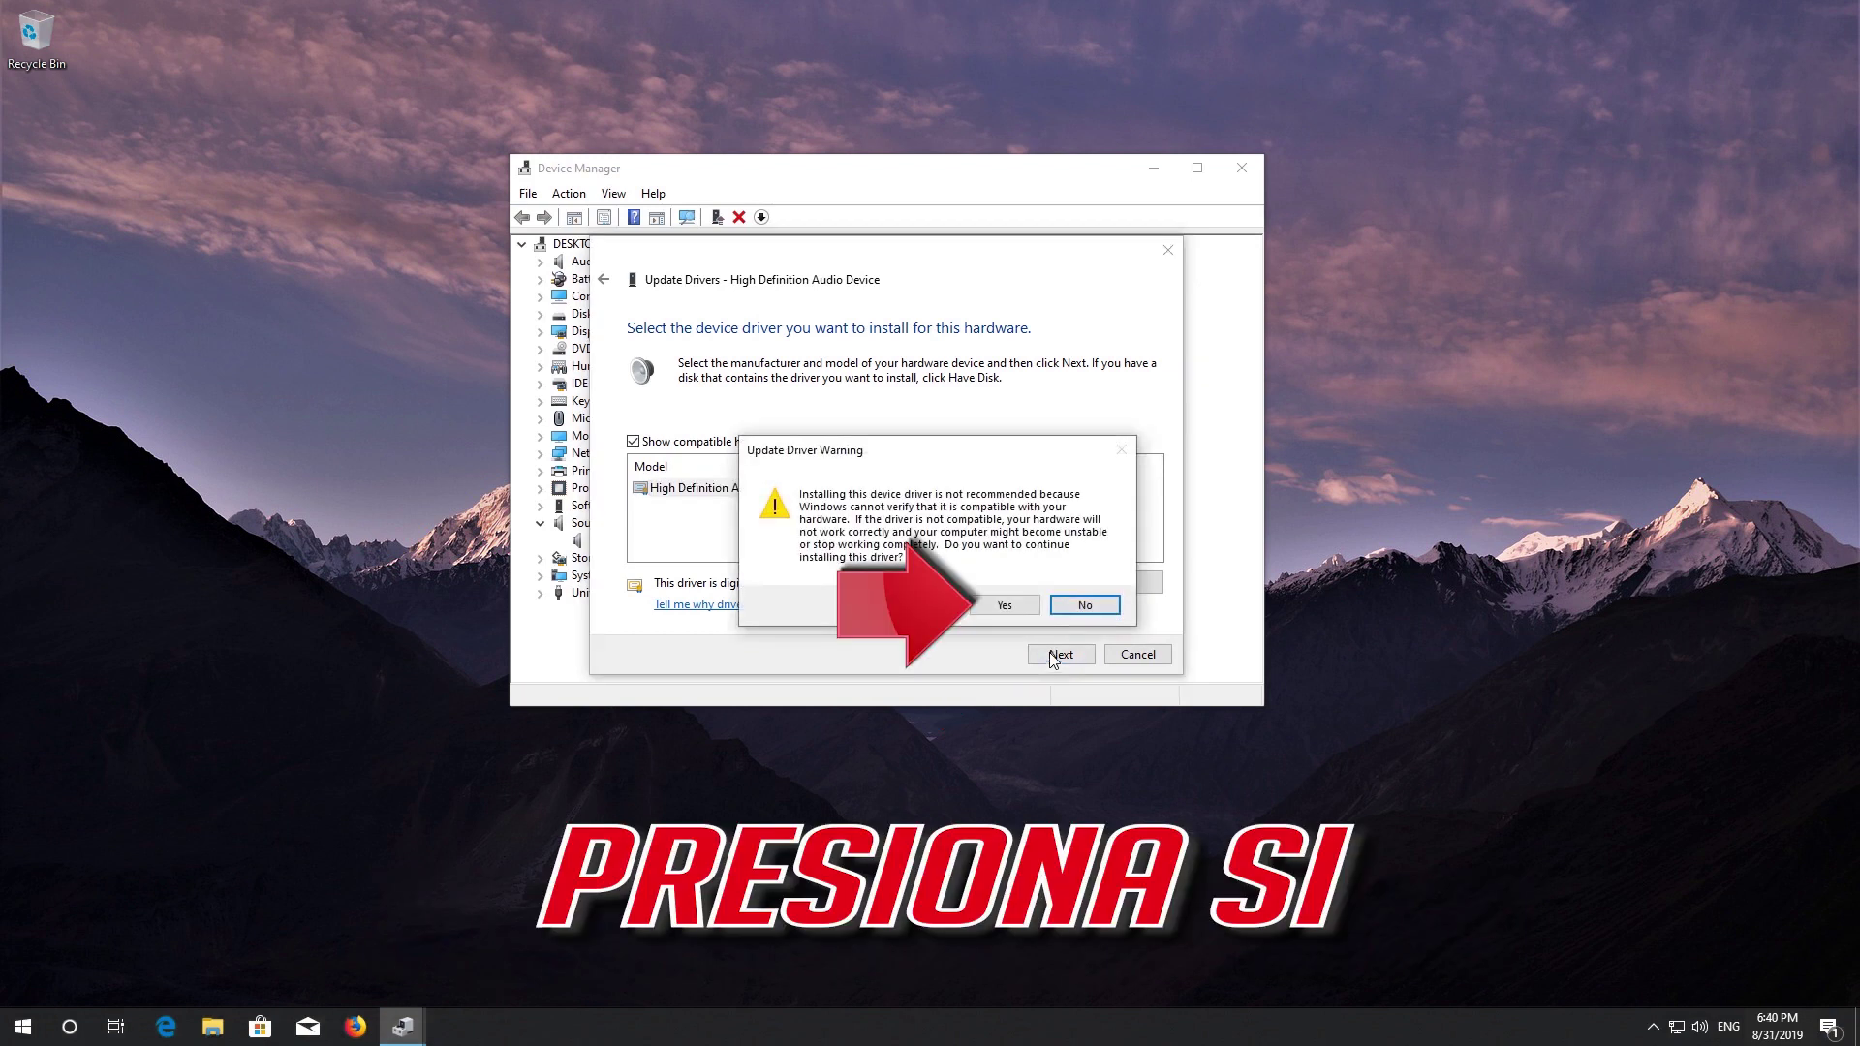
pyautogui.click(1017, 595)
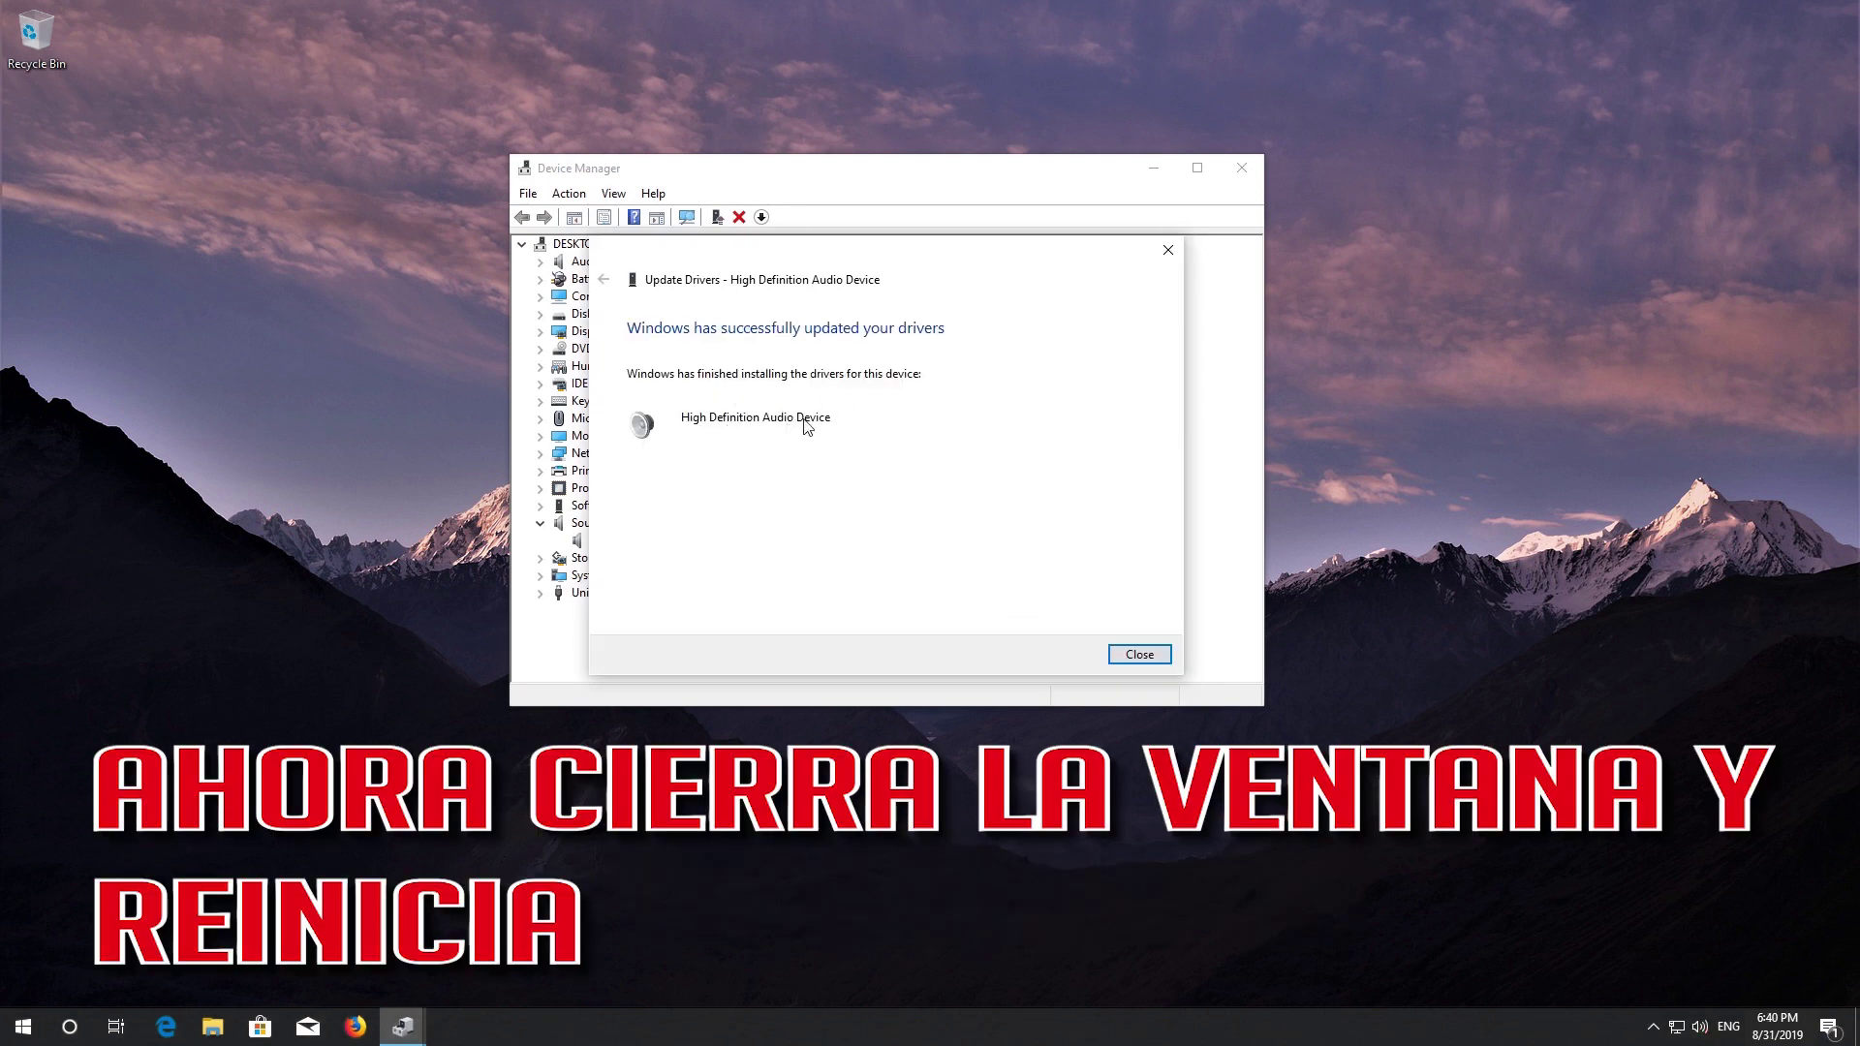
pyautogui.click(1114, 649)
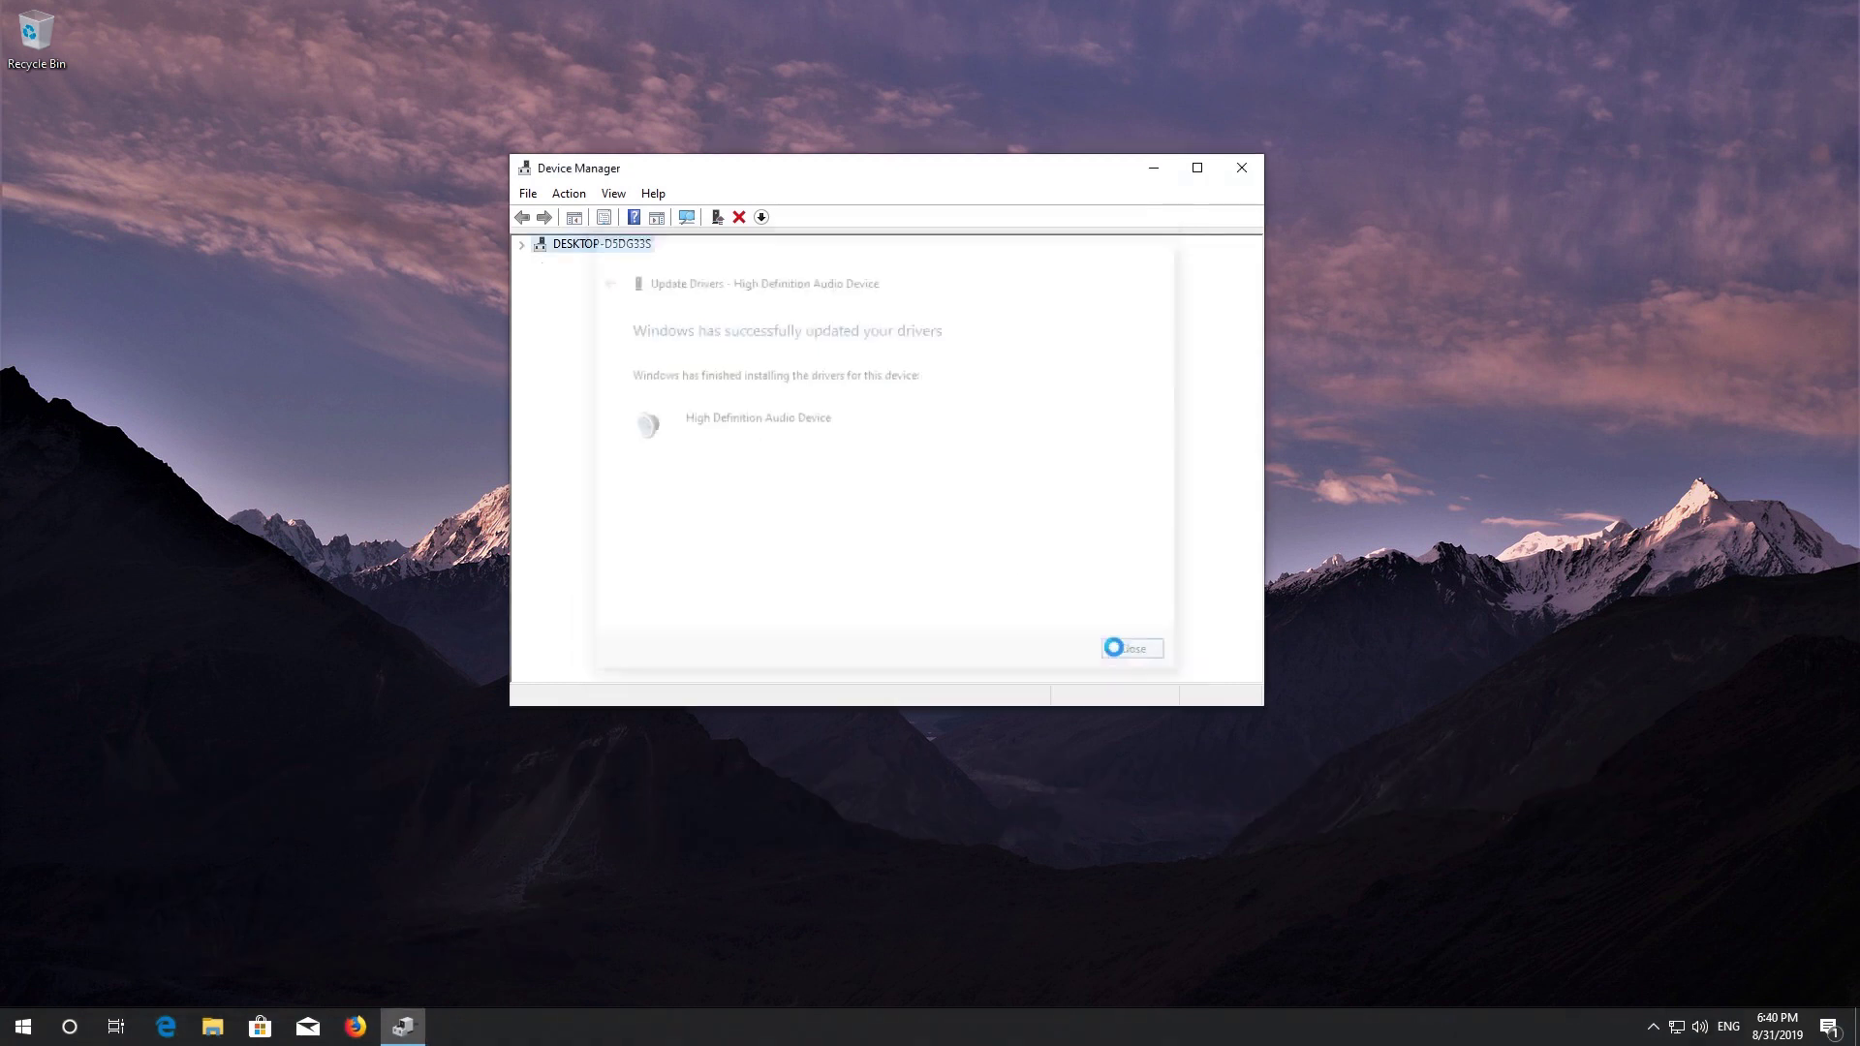
pyautogui.click(1243, 173)
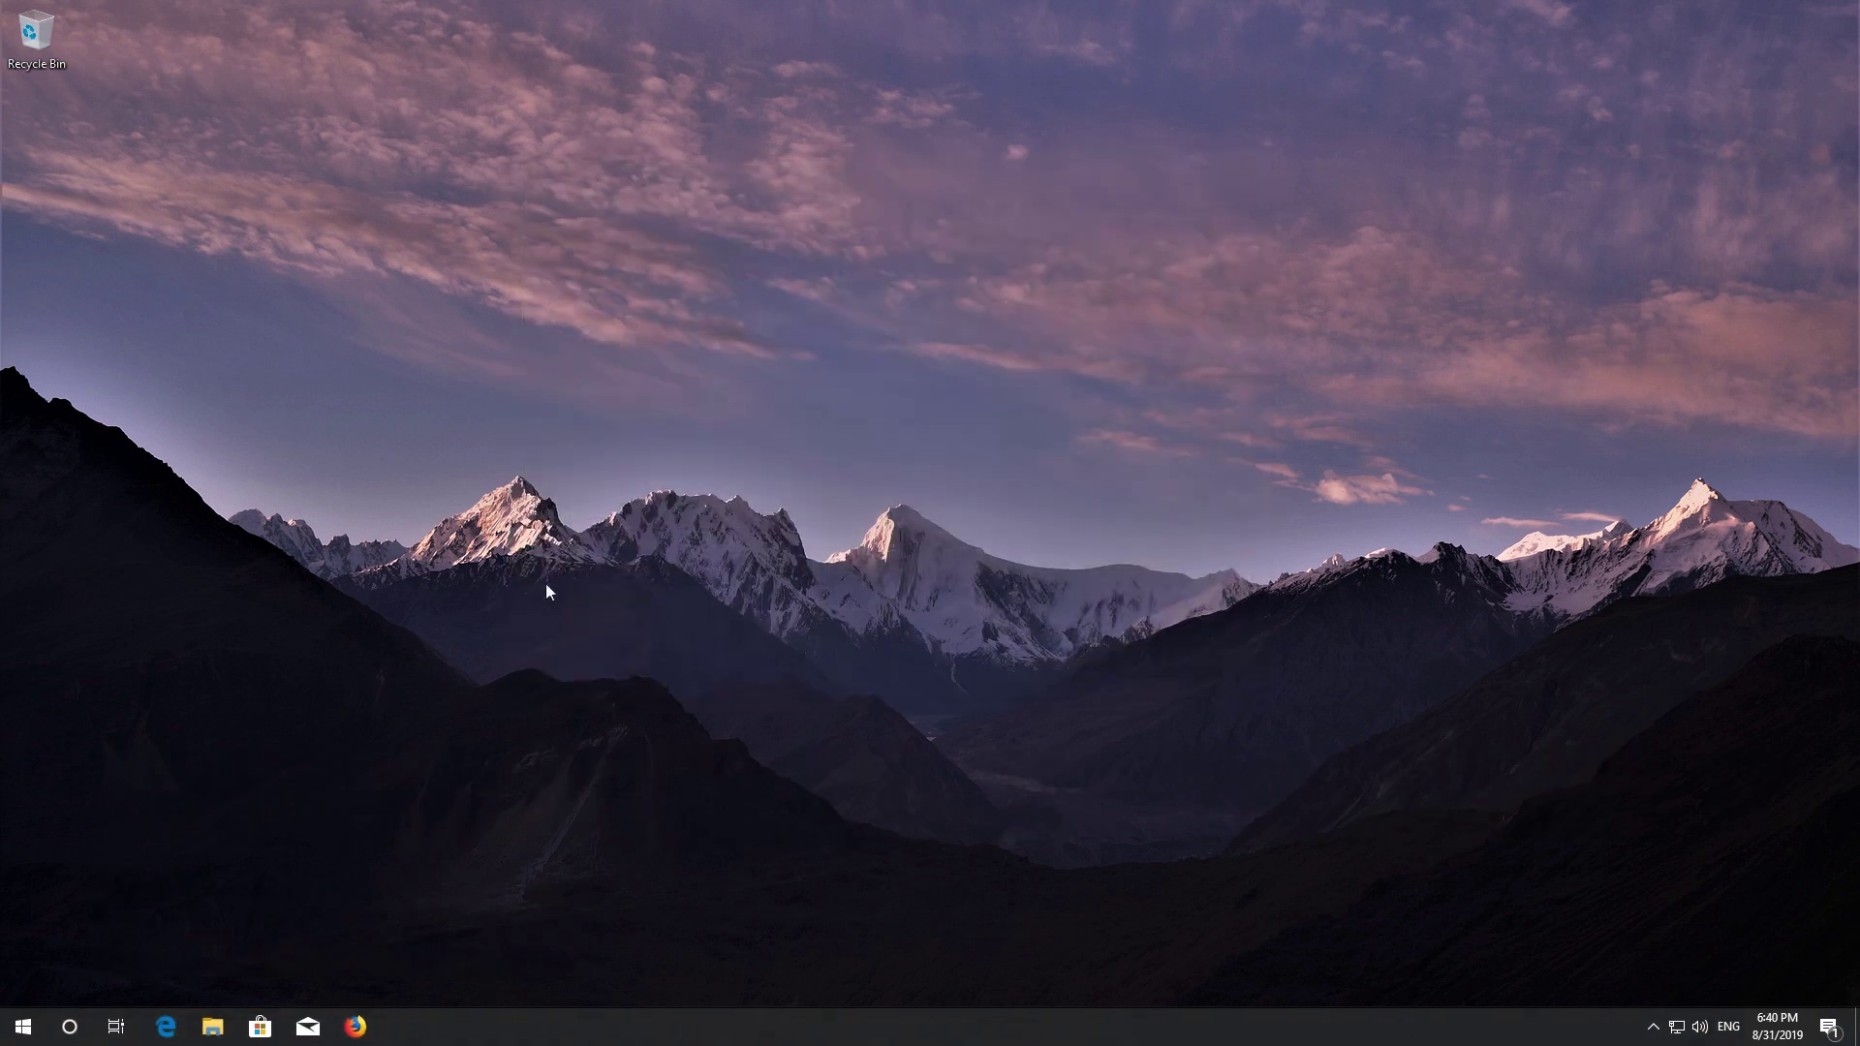
pyautogui.click(23, 1027)
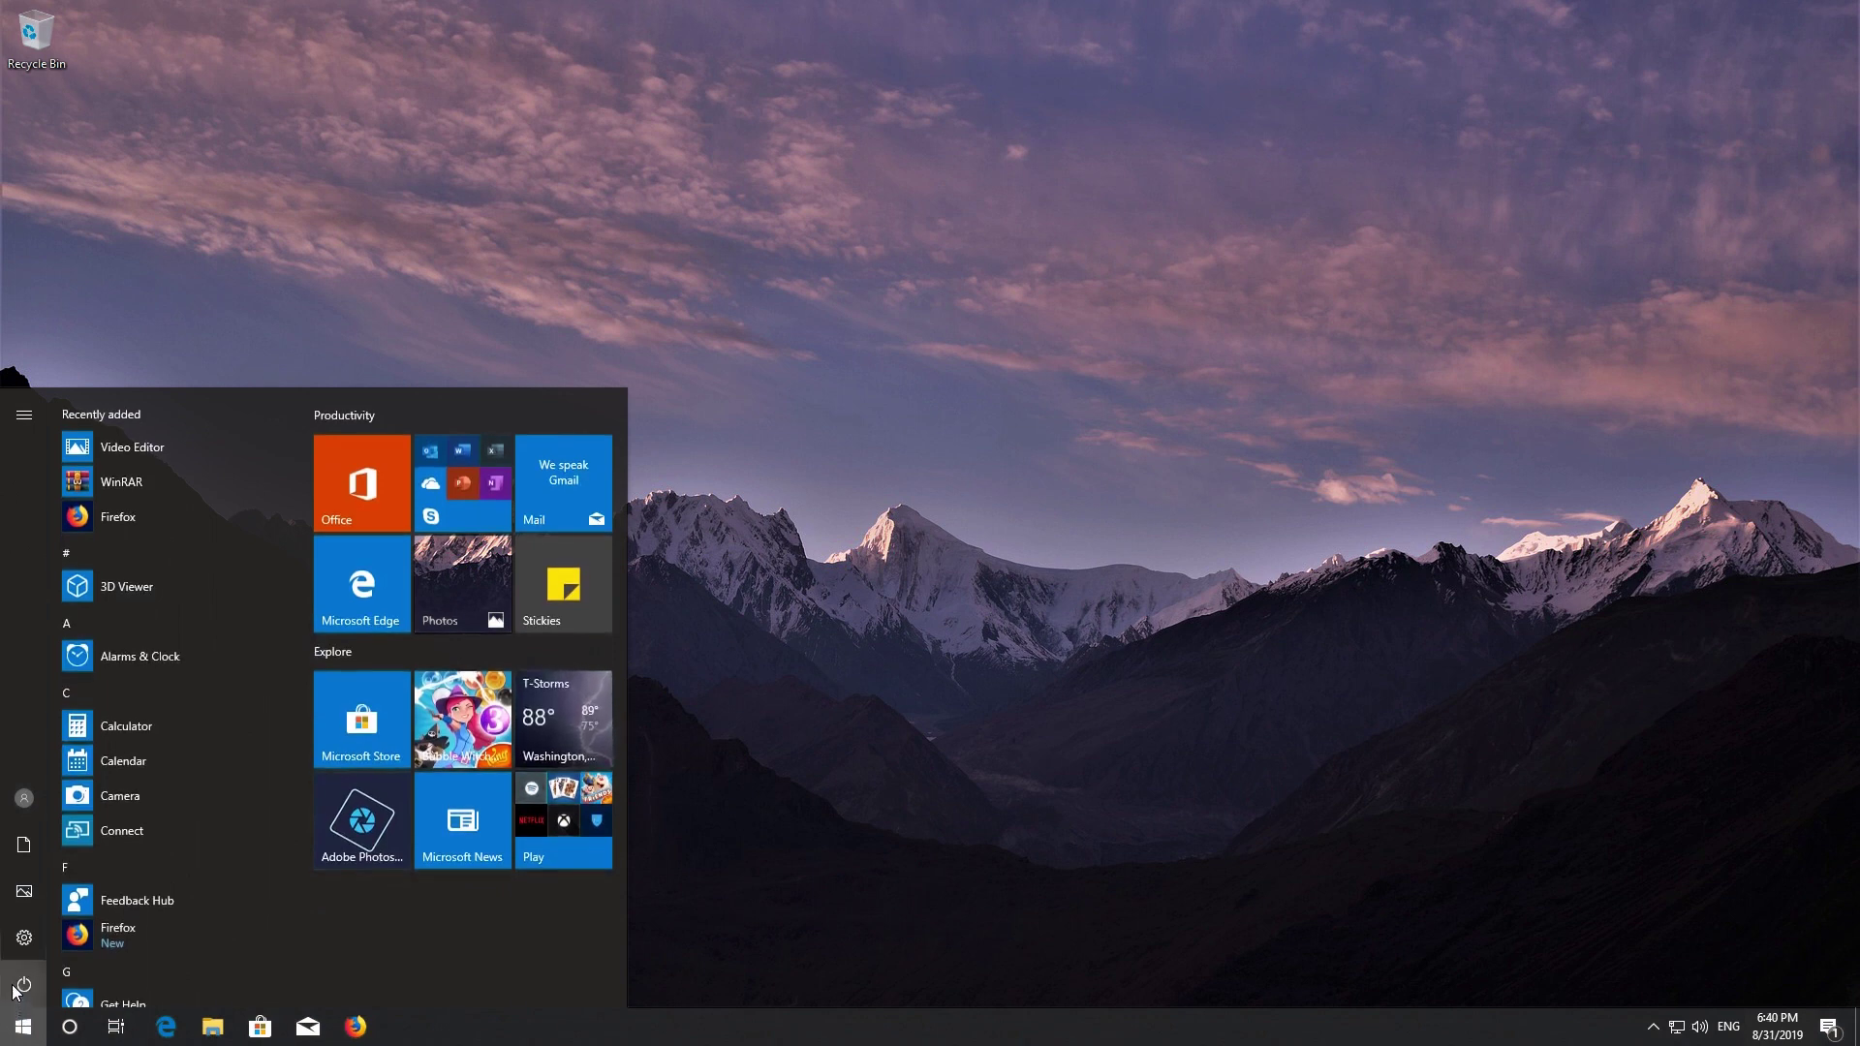
pyautogui.click(23, 985)
pyautogui.press('Escape')
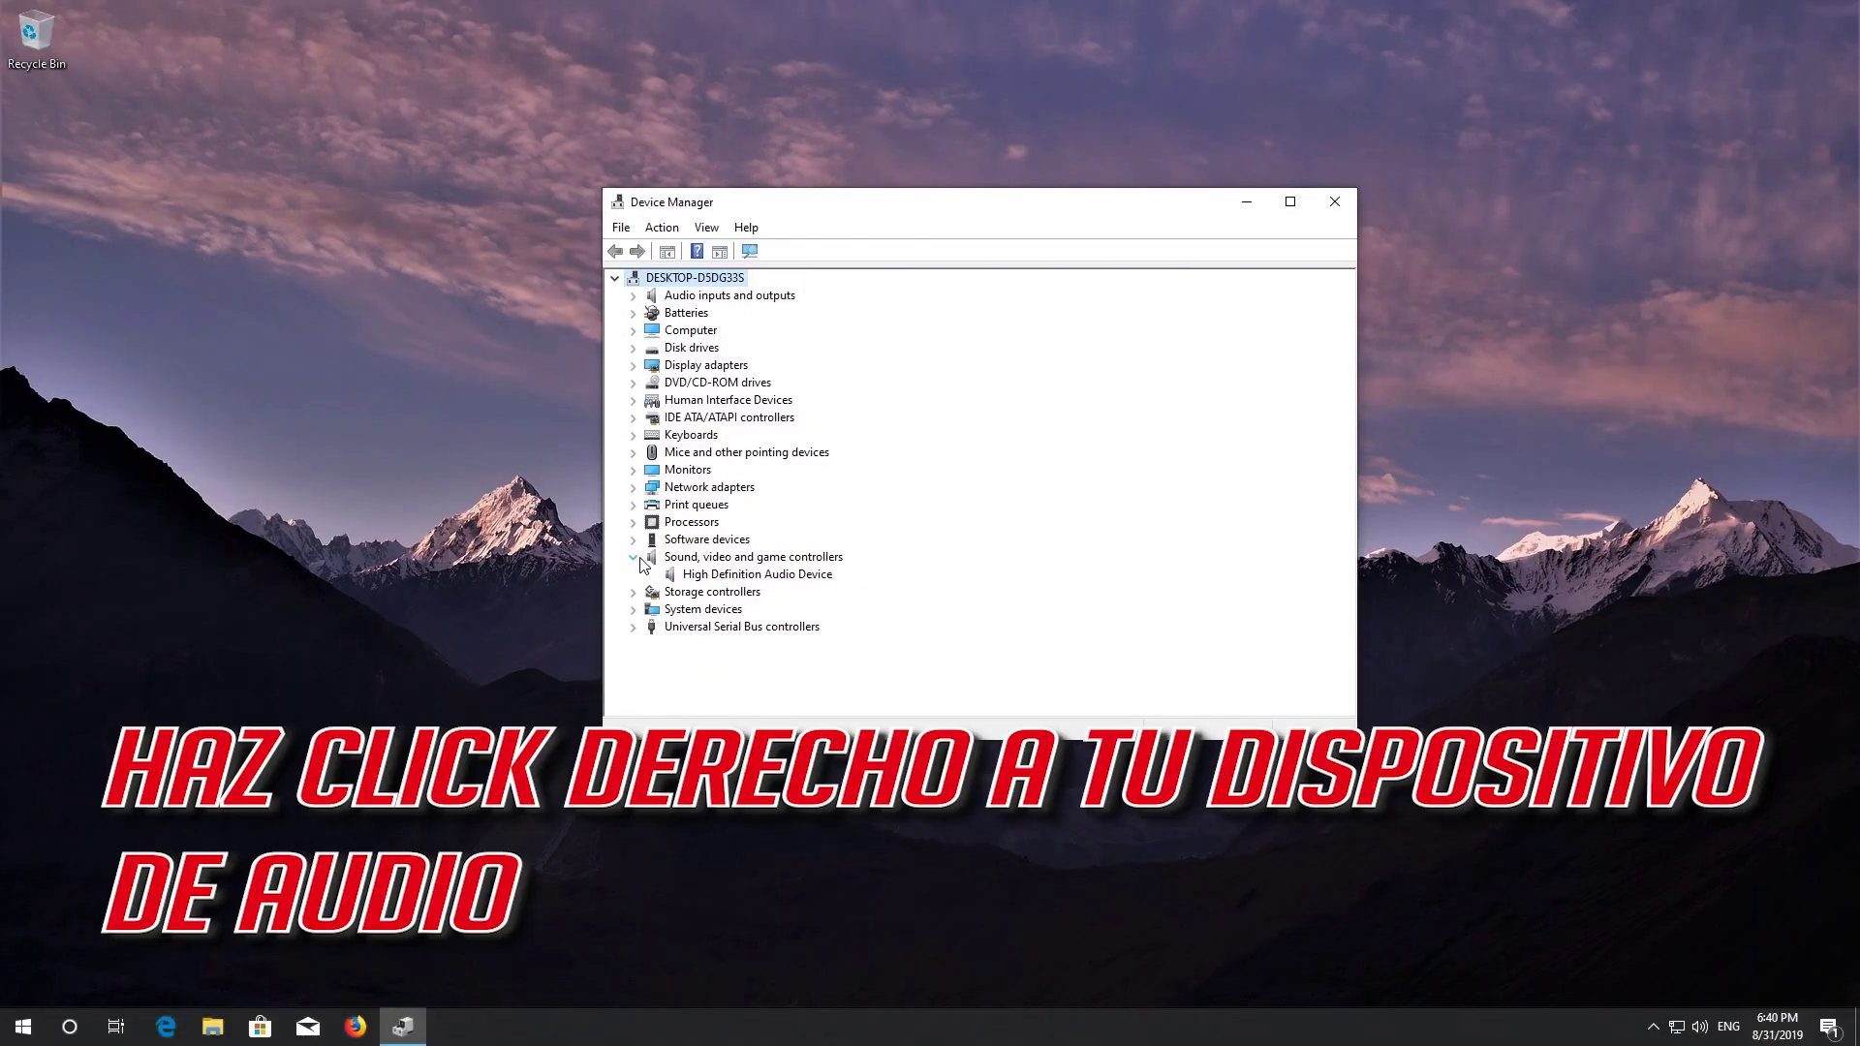
# Uninstall the High Definition Audio Device and scan for hardware changes.
pyautogui.click(714, 575)
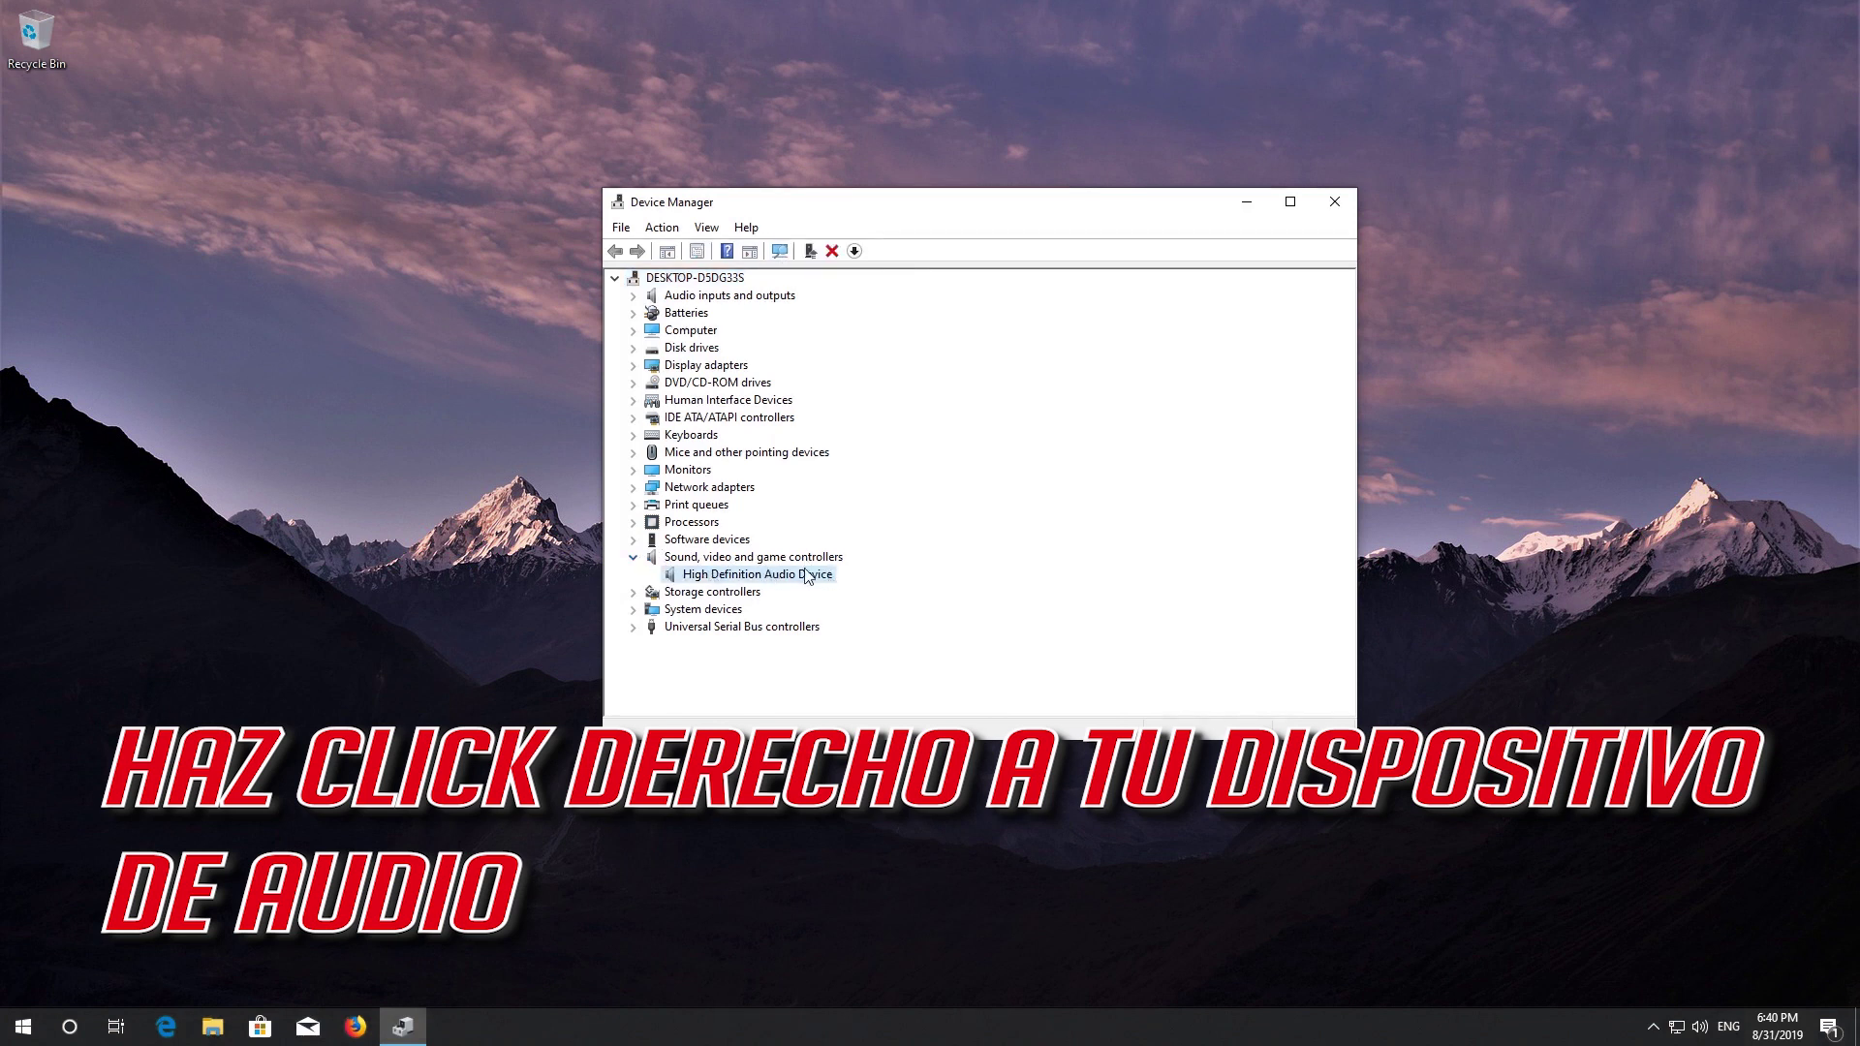
pyautogui.rightClick(754, 579)
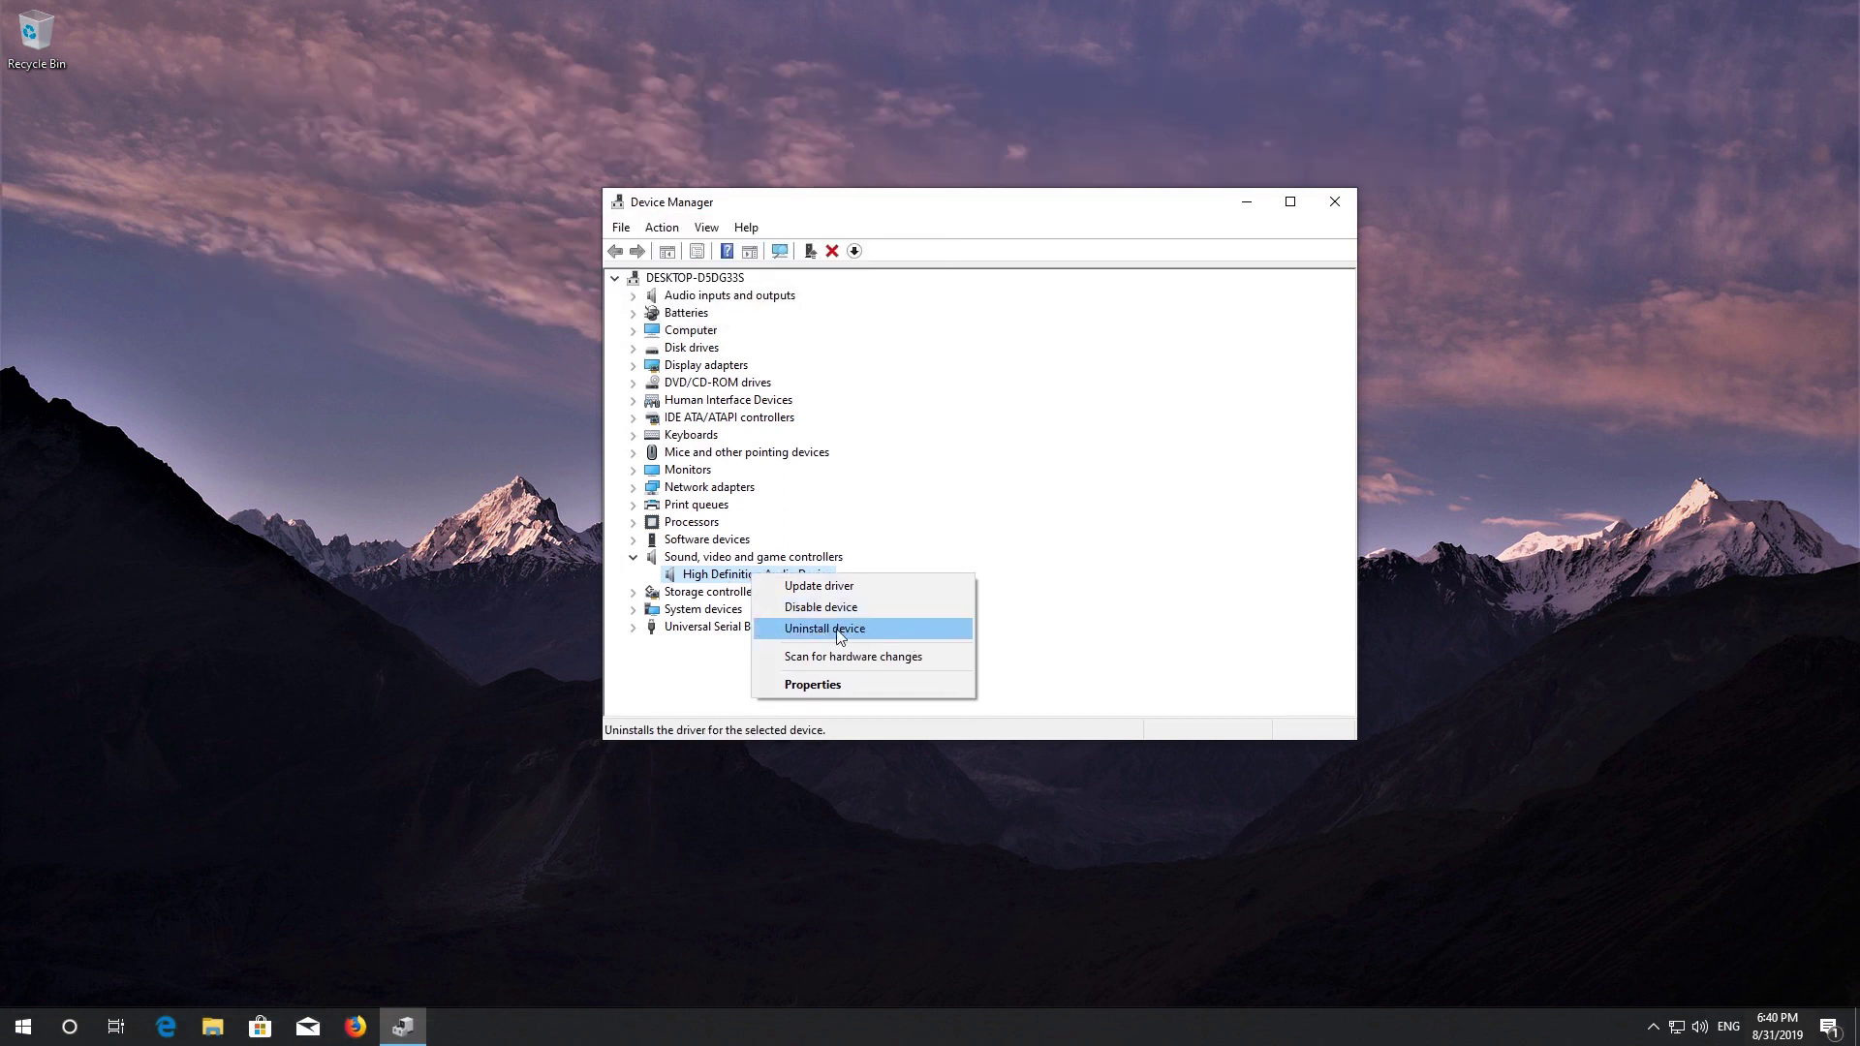
pyautogui.click(839, 636)
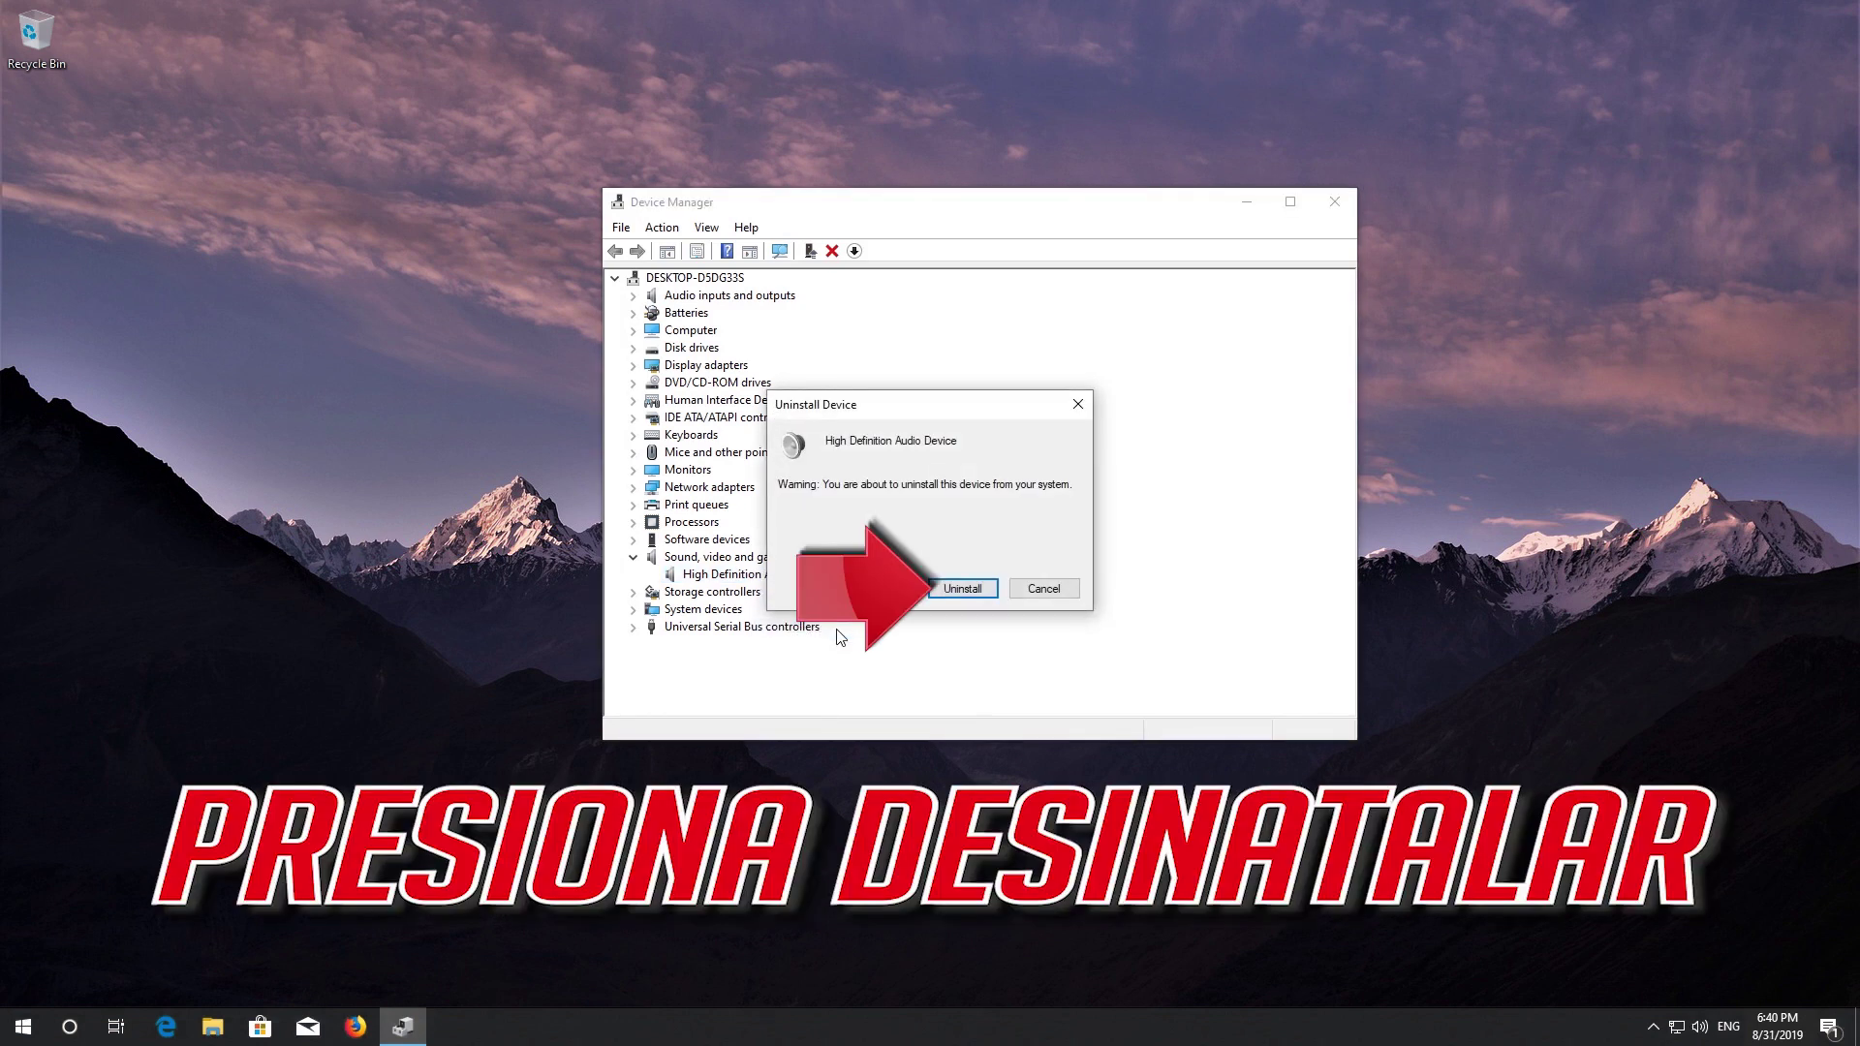
pyautogui.click(974, 588)
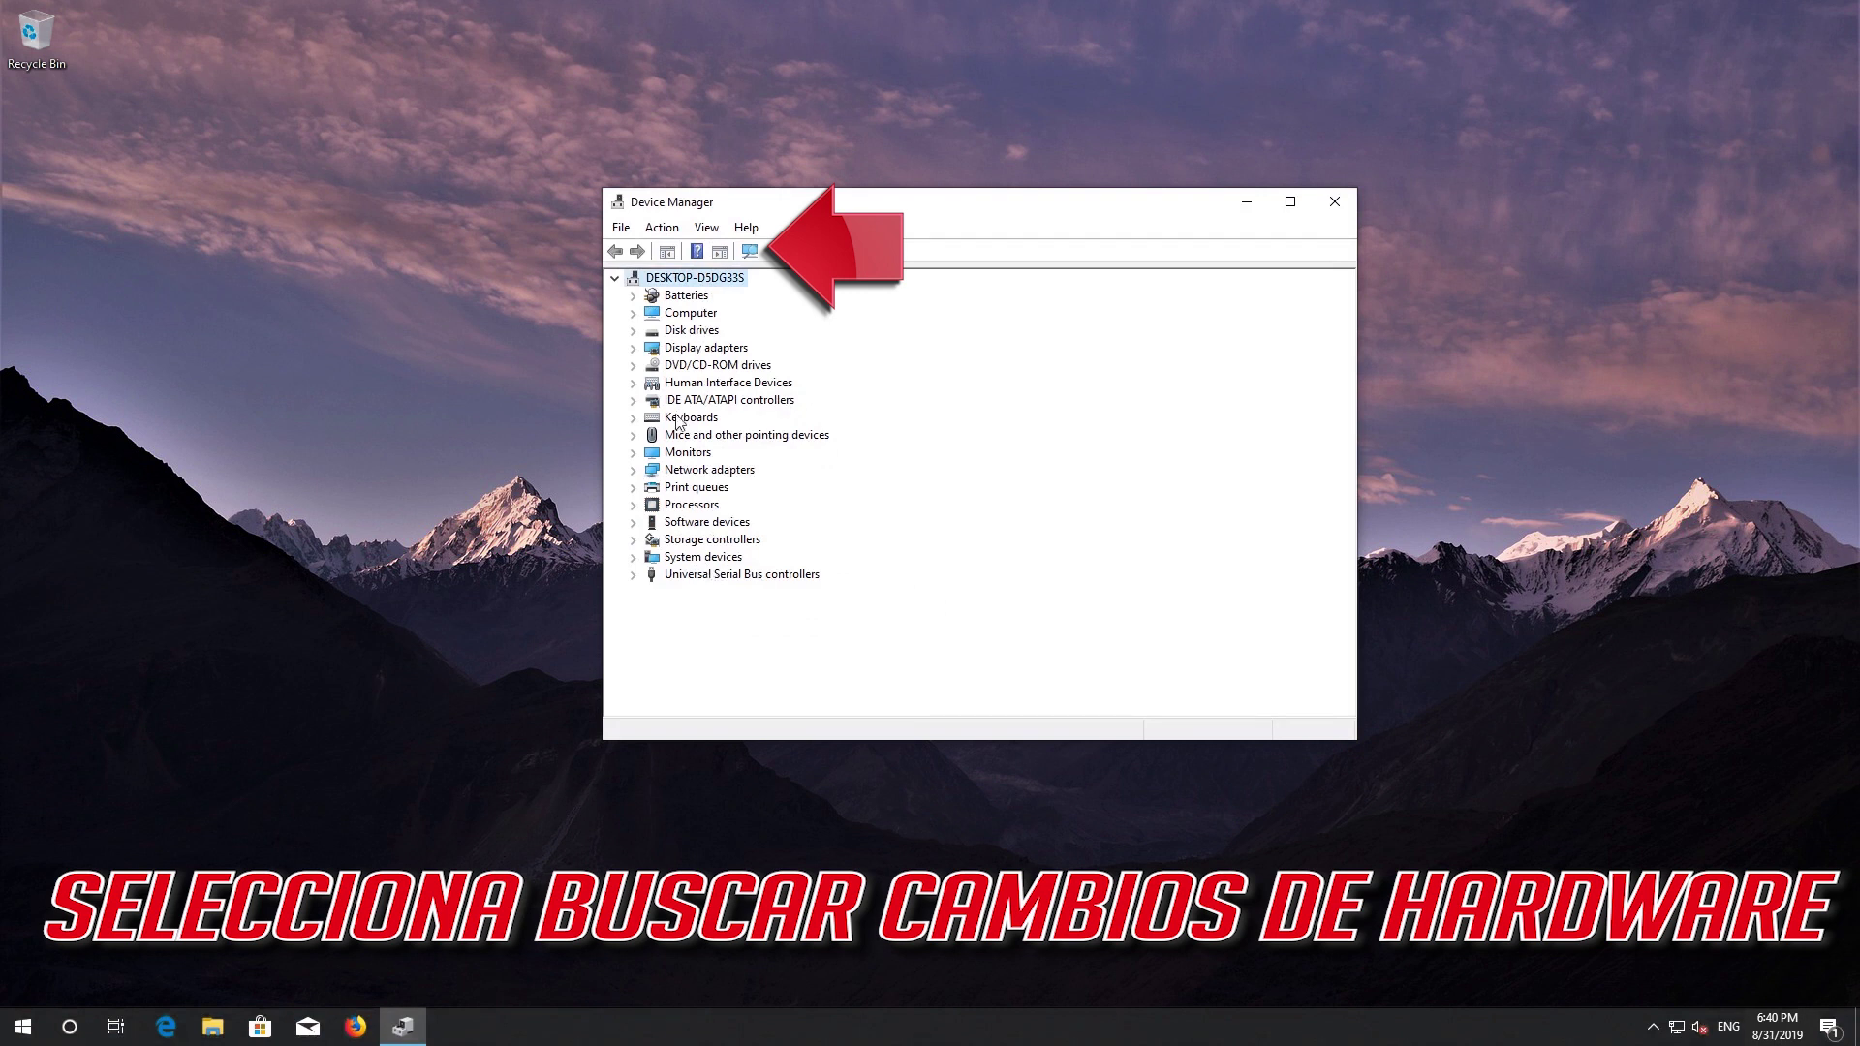
pyautogui.click(751, 254)
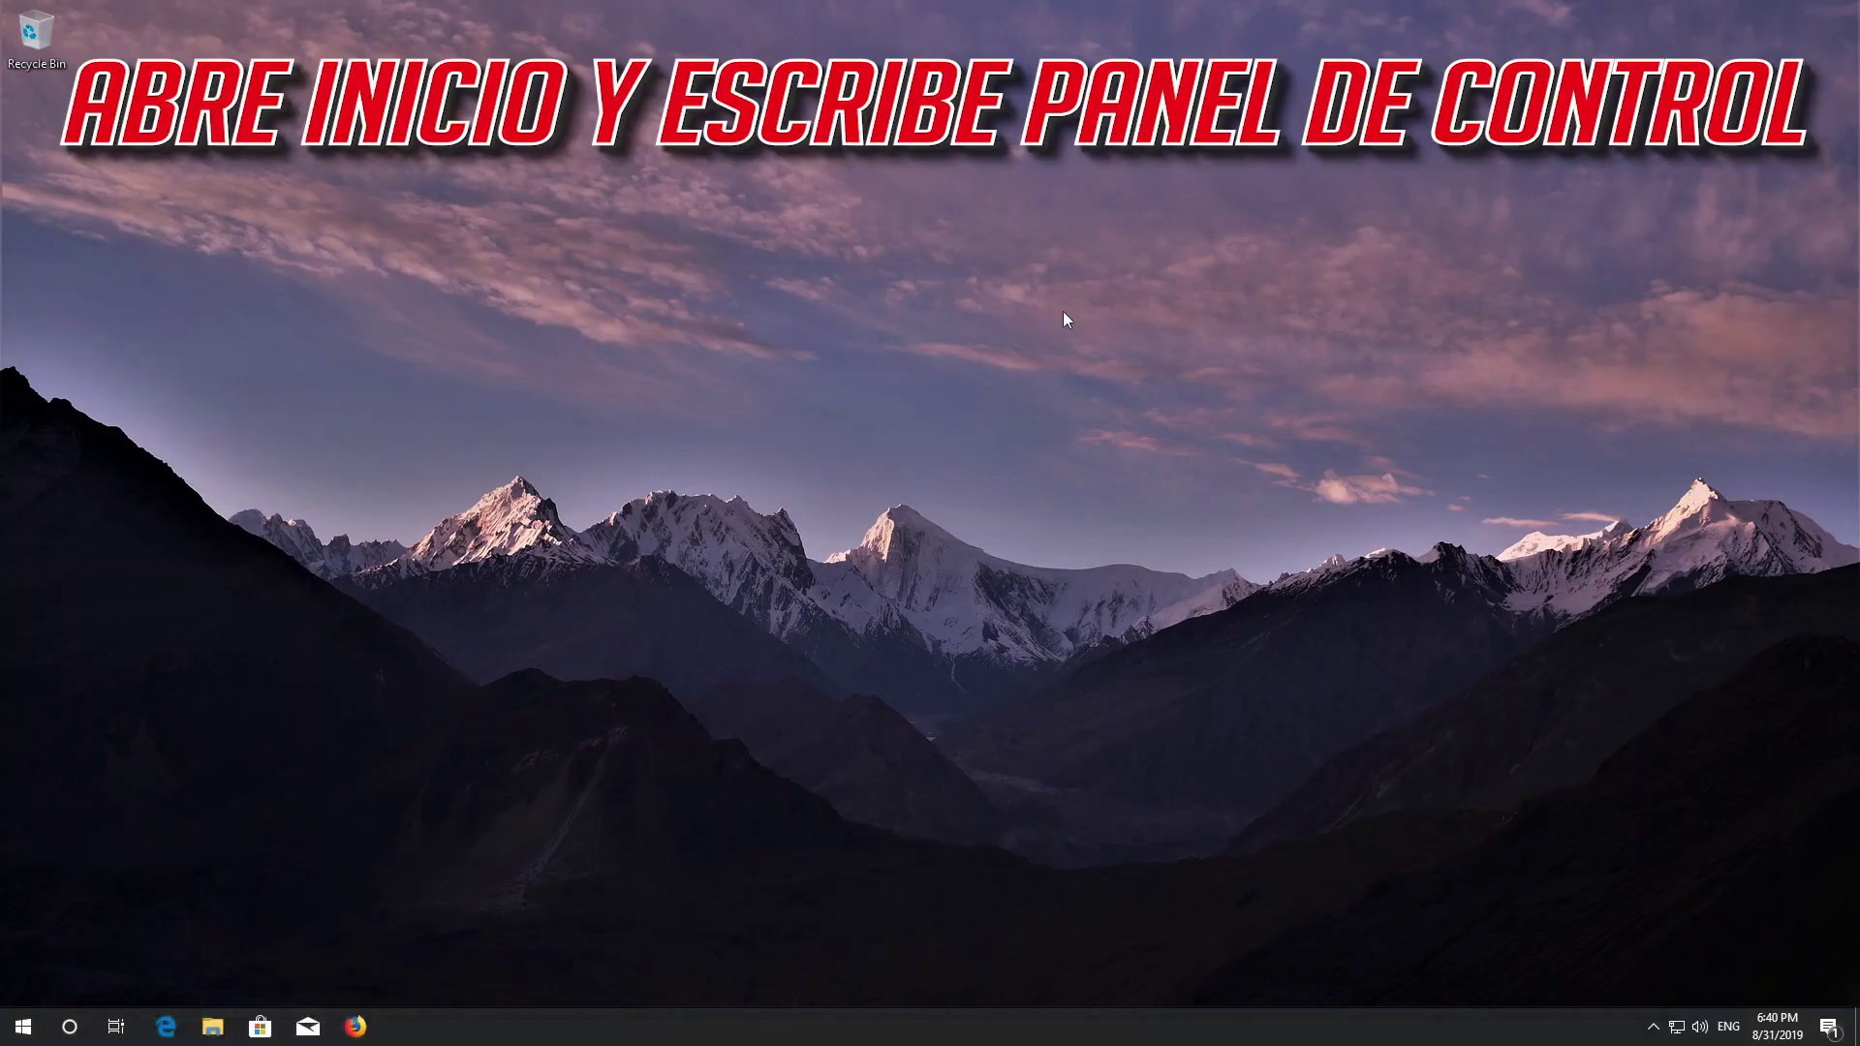
# Open the Sound settings through Control Panel's Hardware and Sound category, then close the Control Panel window behind them.
pyautogui.press('super')
pyautogui.write('control')
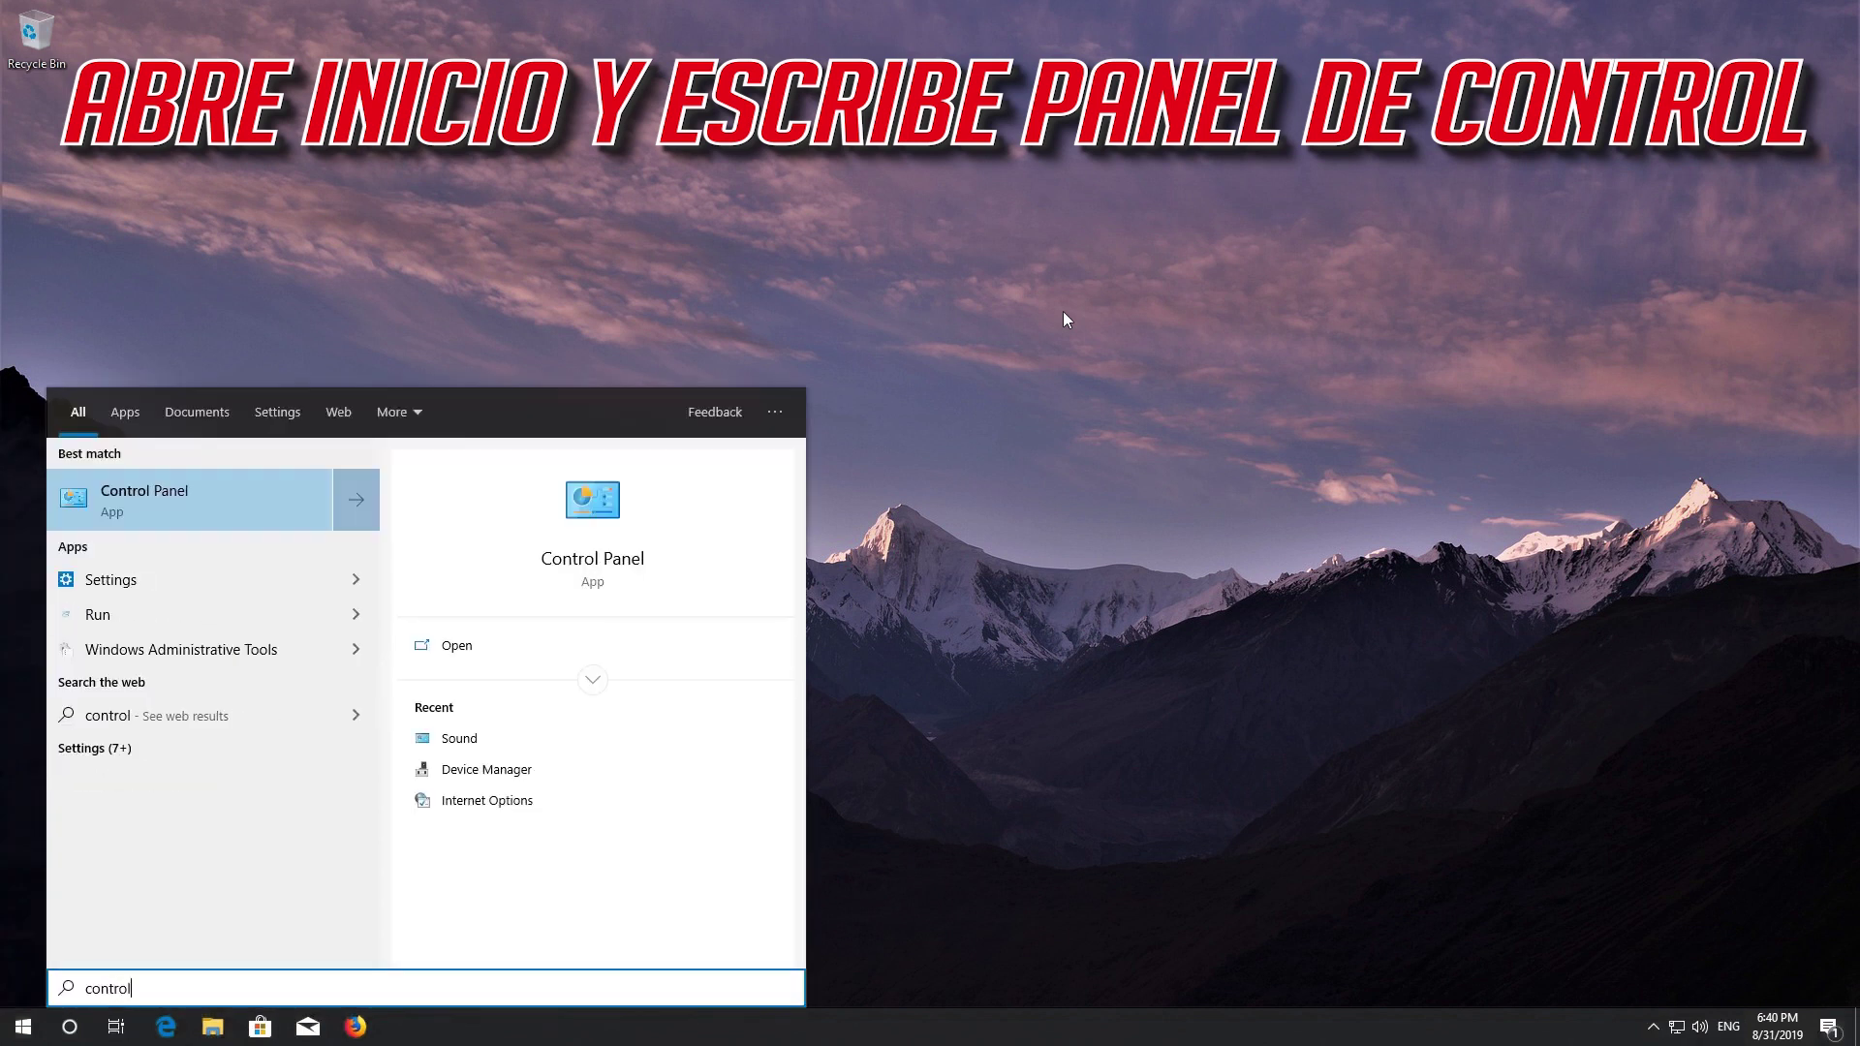
pyautogui.write(' panel')
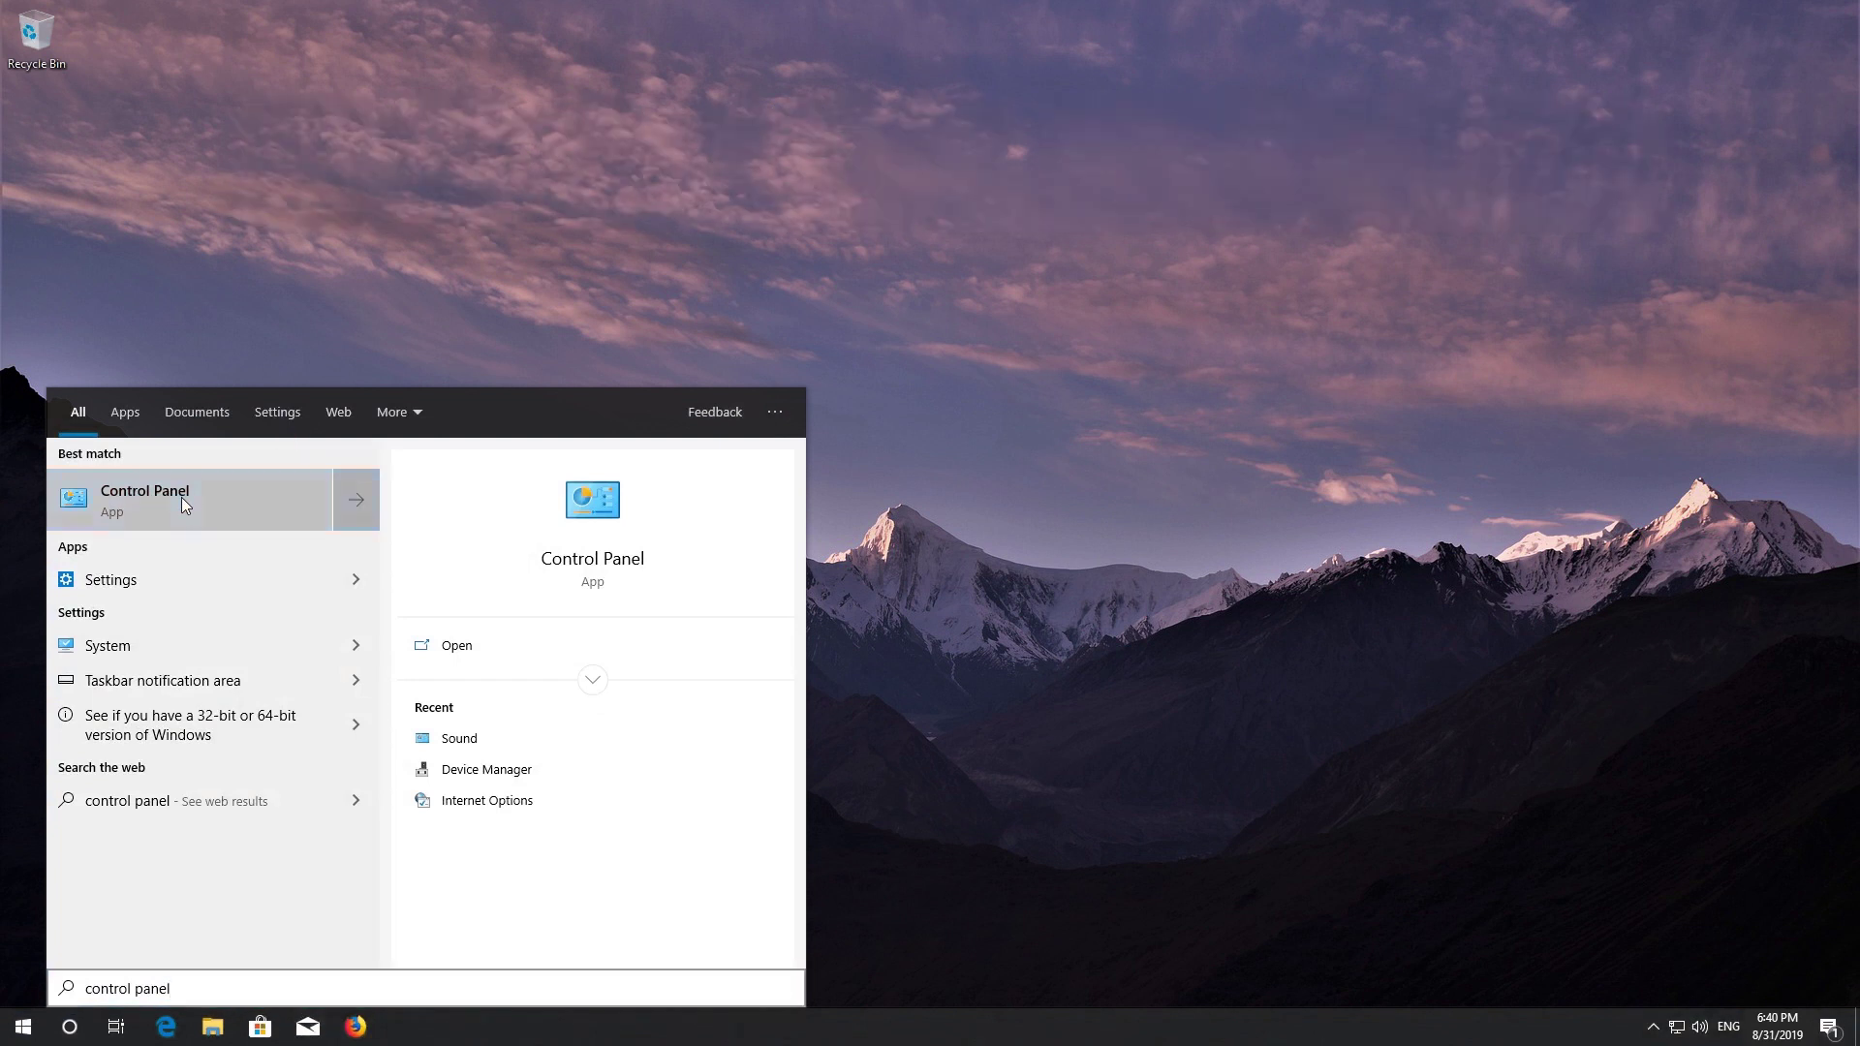
pyautogui.click(183, 496)
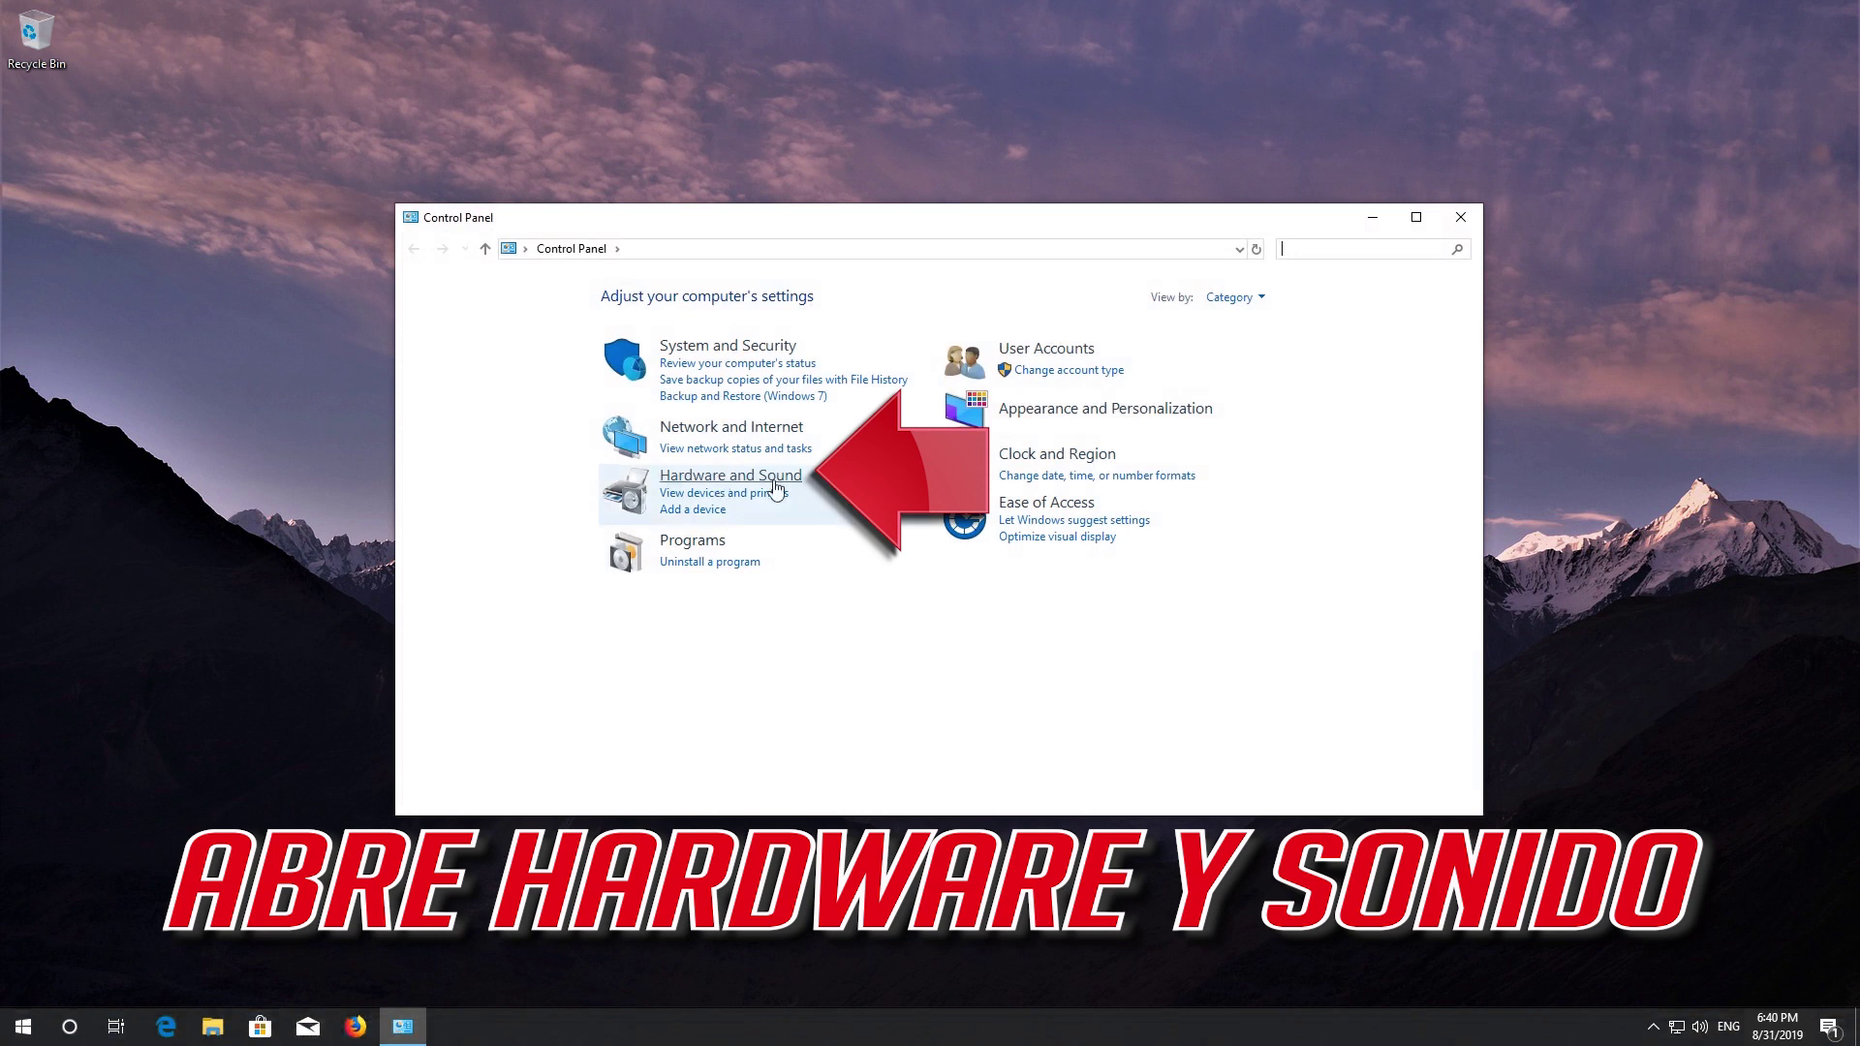
pyautogui.click(744, 478)
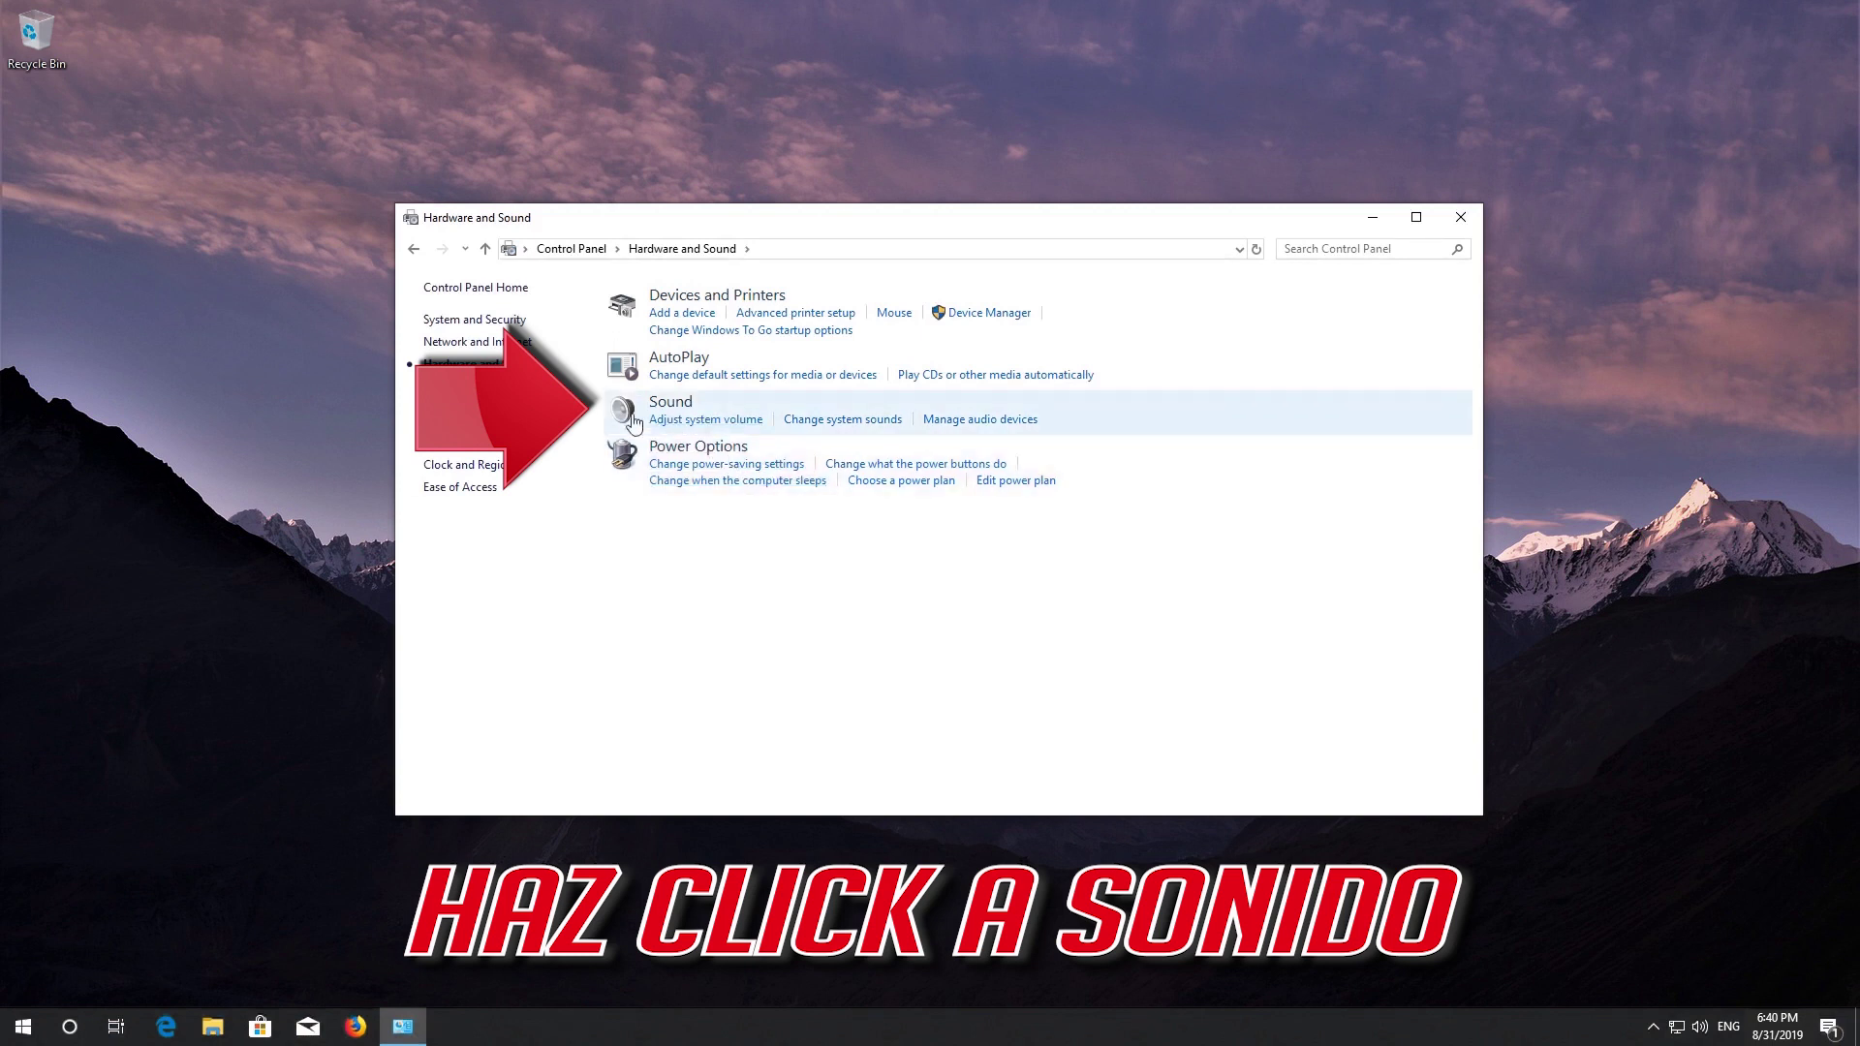
pyautogui.click(680, 411)
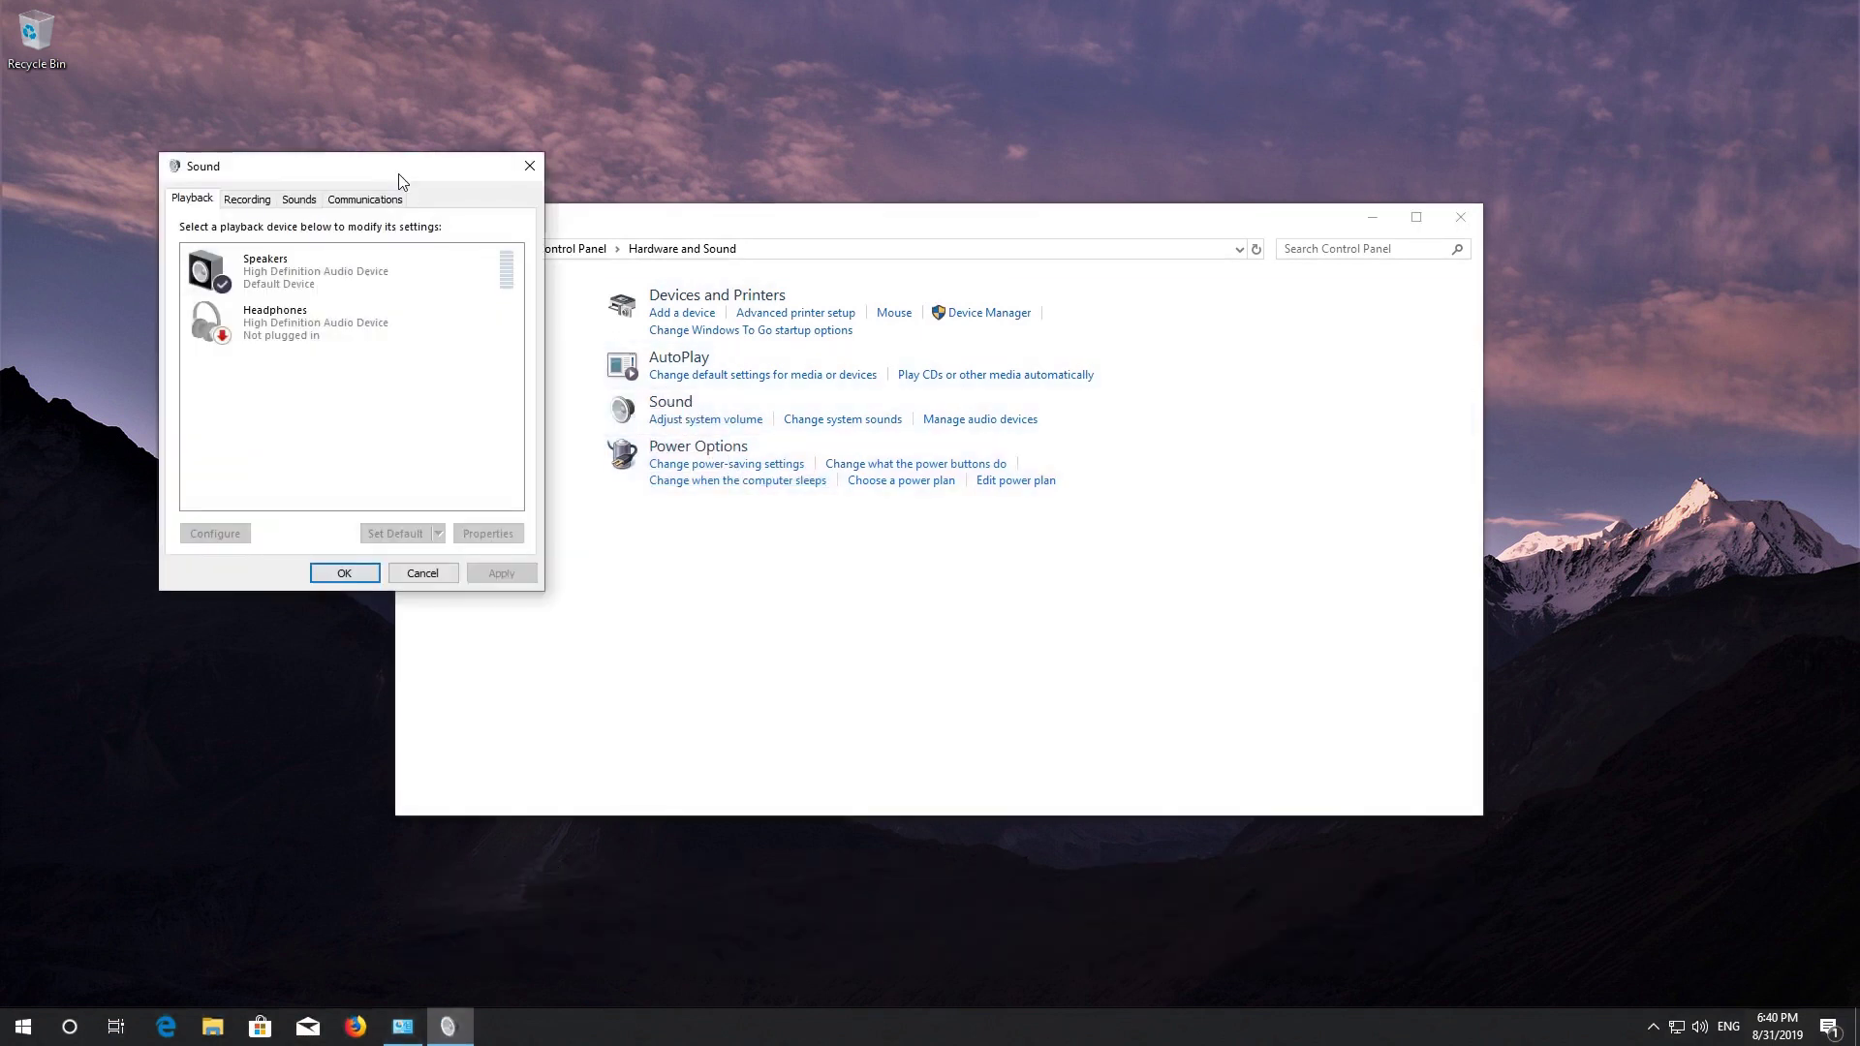
pyautogui.moveTo(398, 175); pyautogui.dragTo(968, 286)
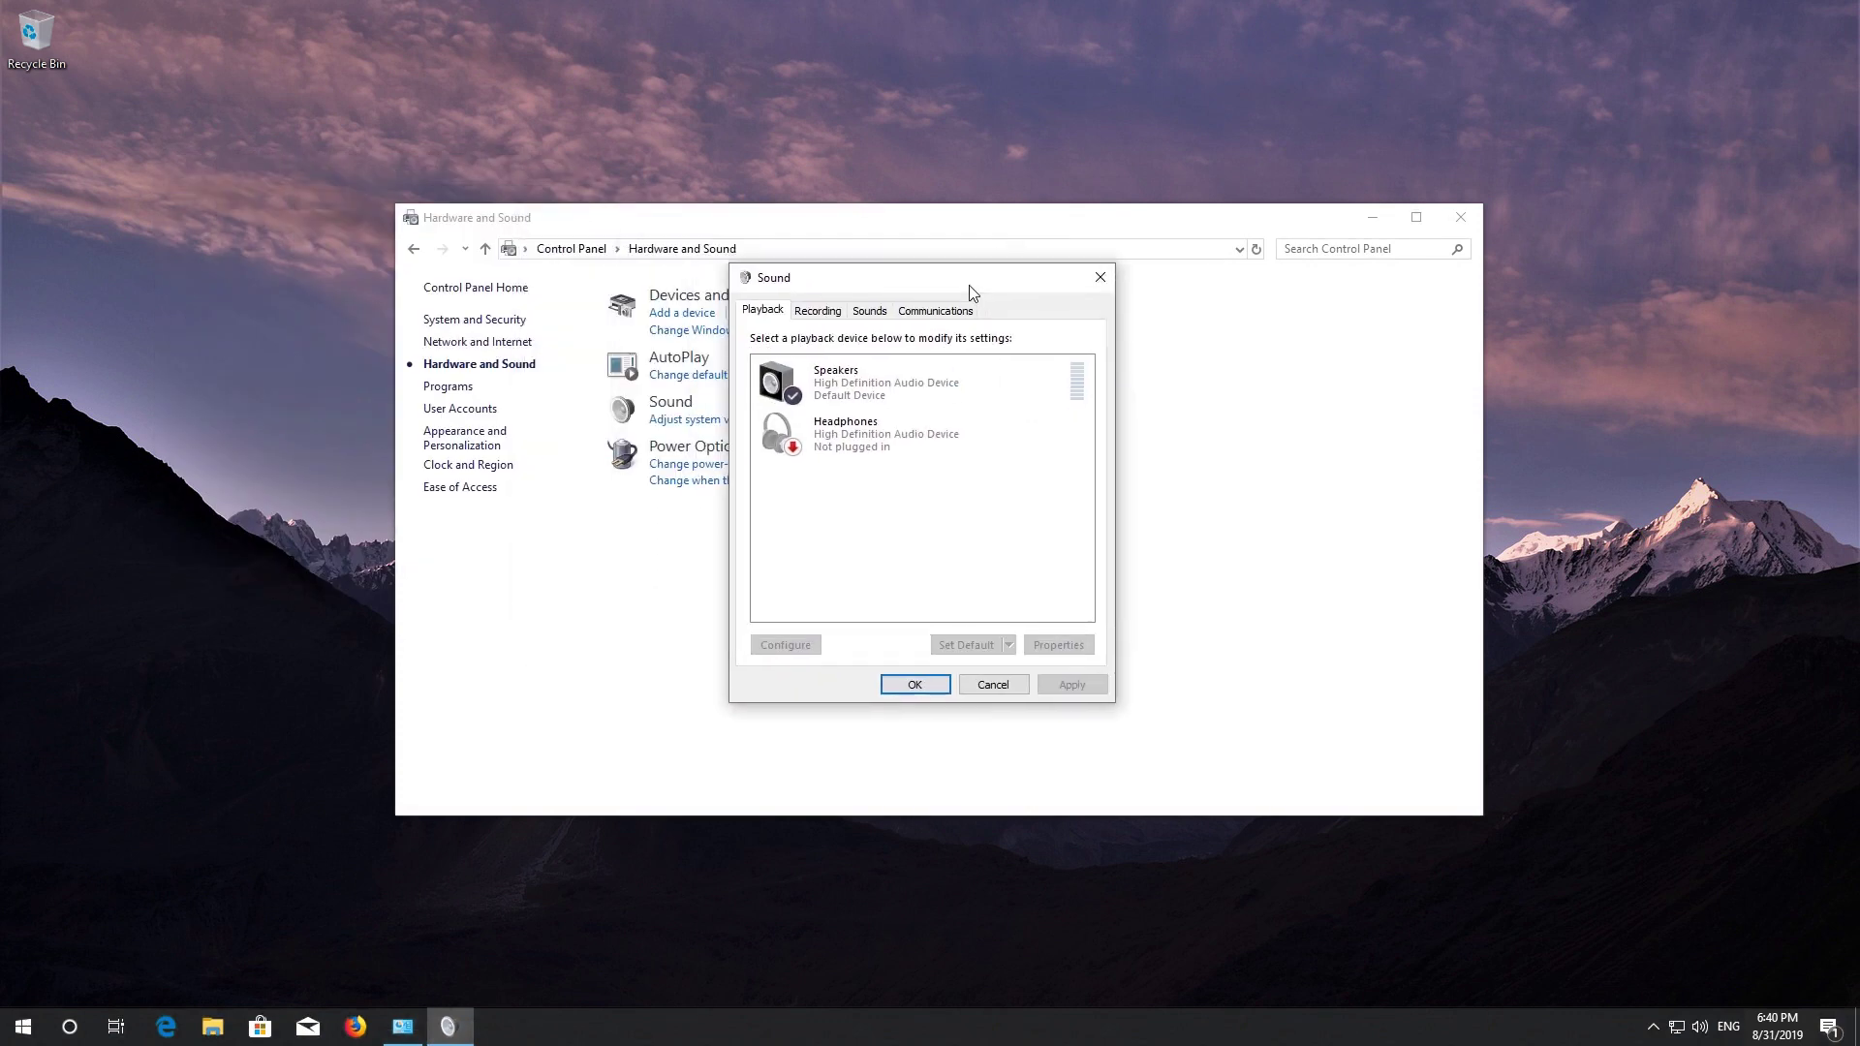
pyautogui.click(1460, 213)
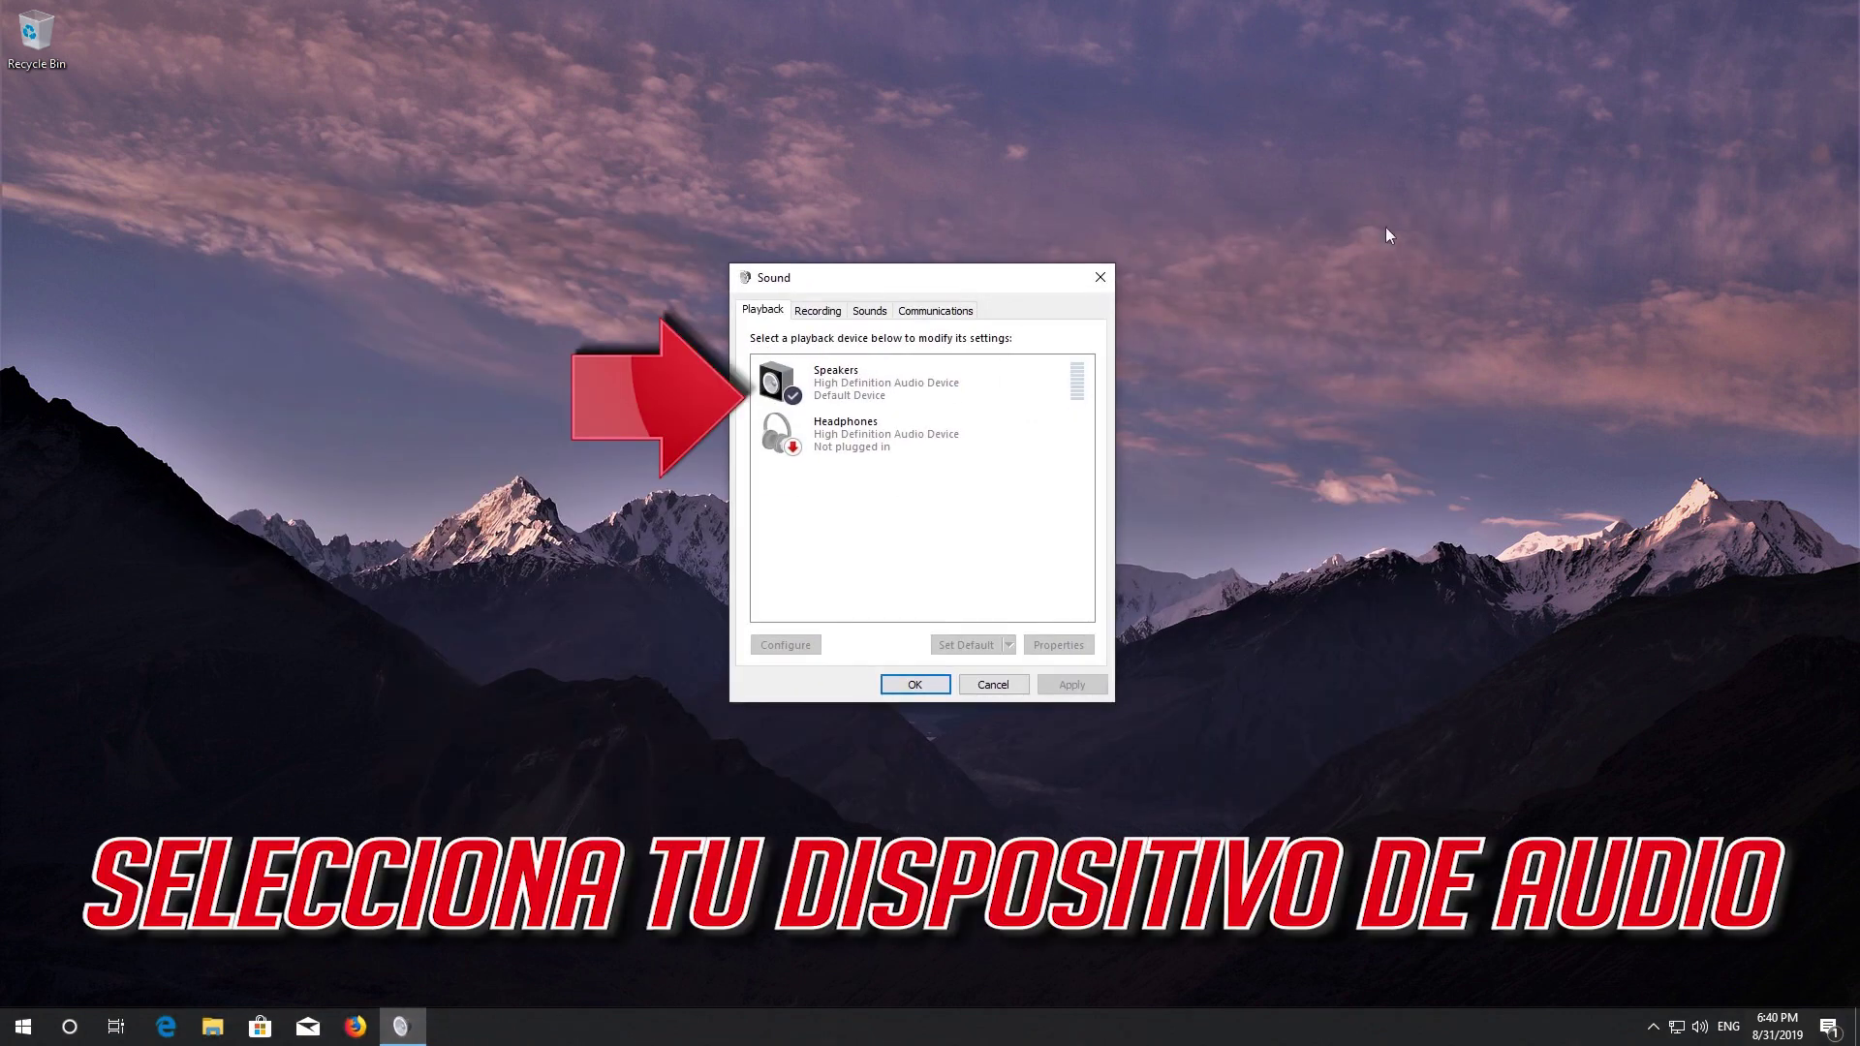
# Disable all enhancements in the Speakers' properties and apply the change.
pyautogui.click(985, 376)
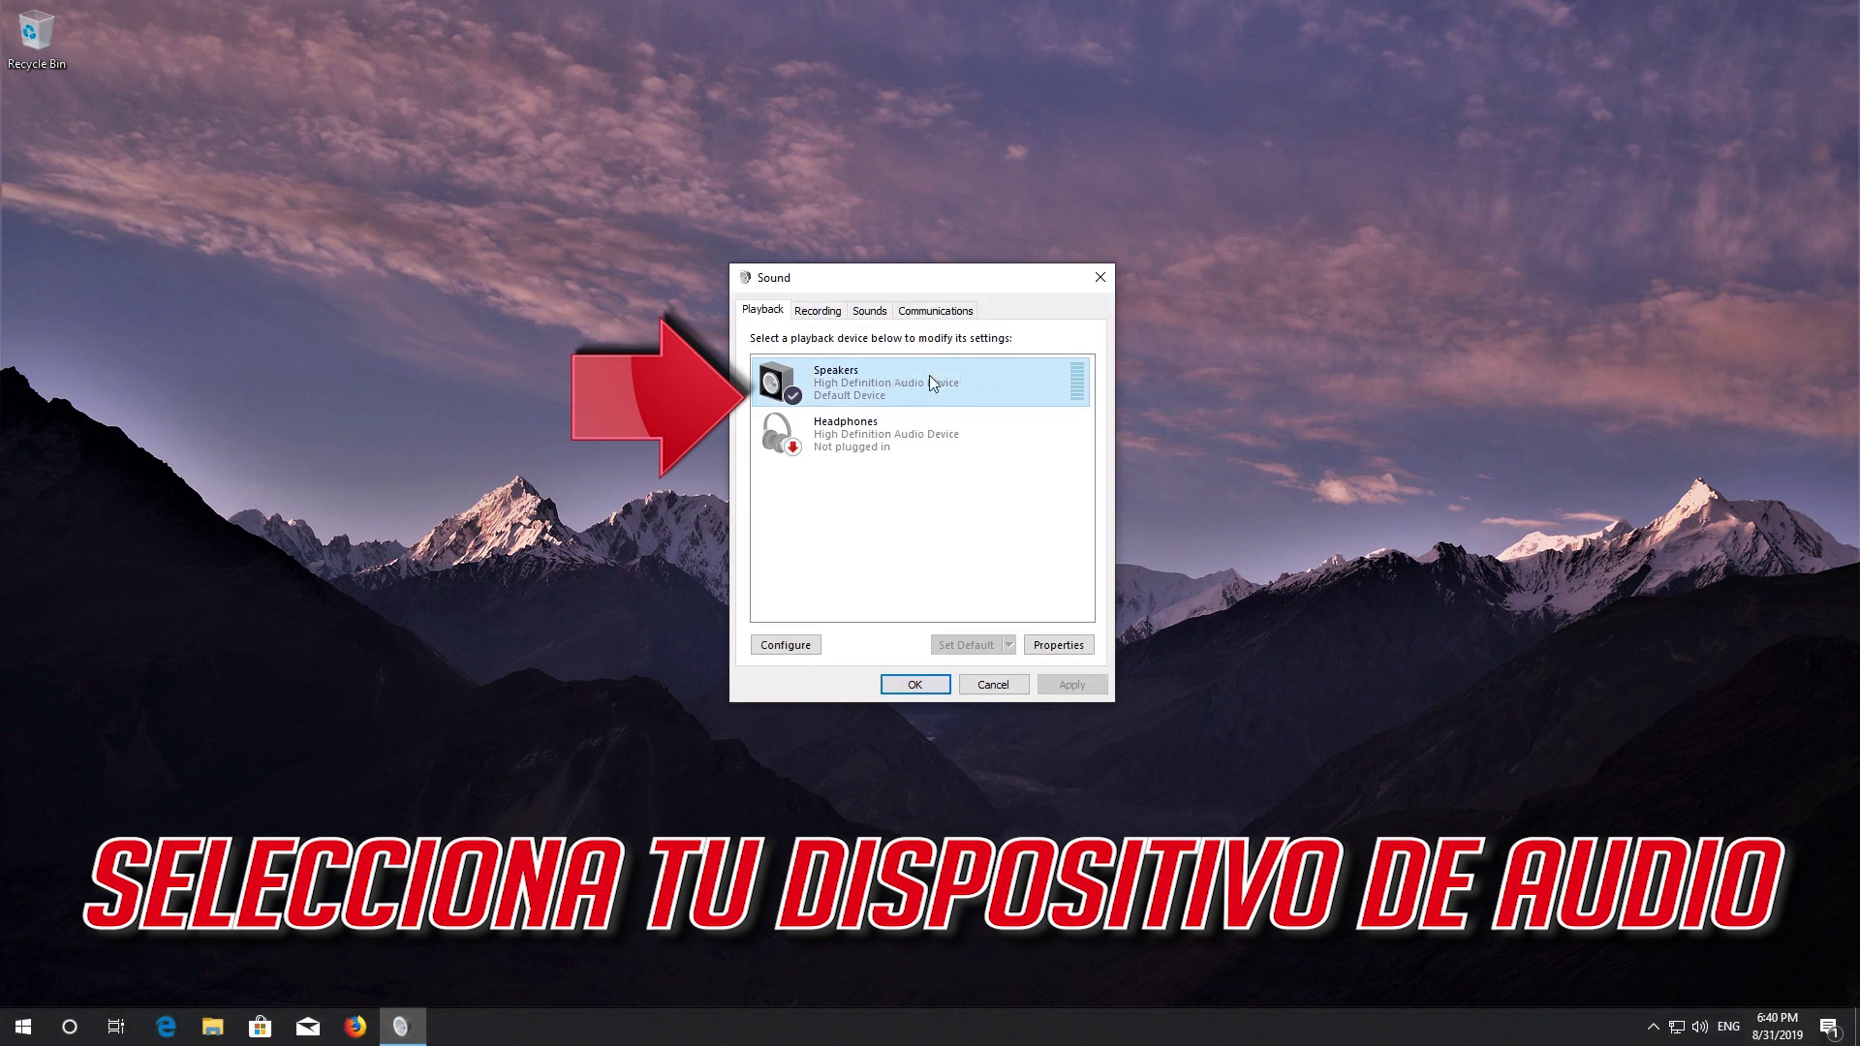
pyautogui.rightClick(889, 381)
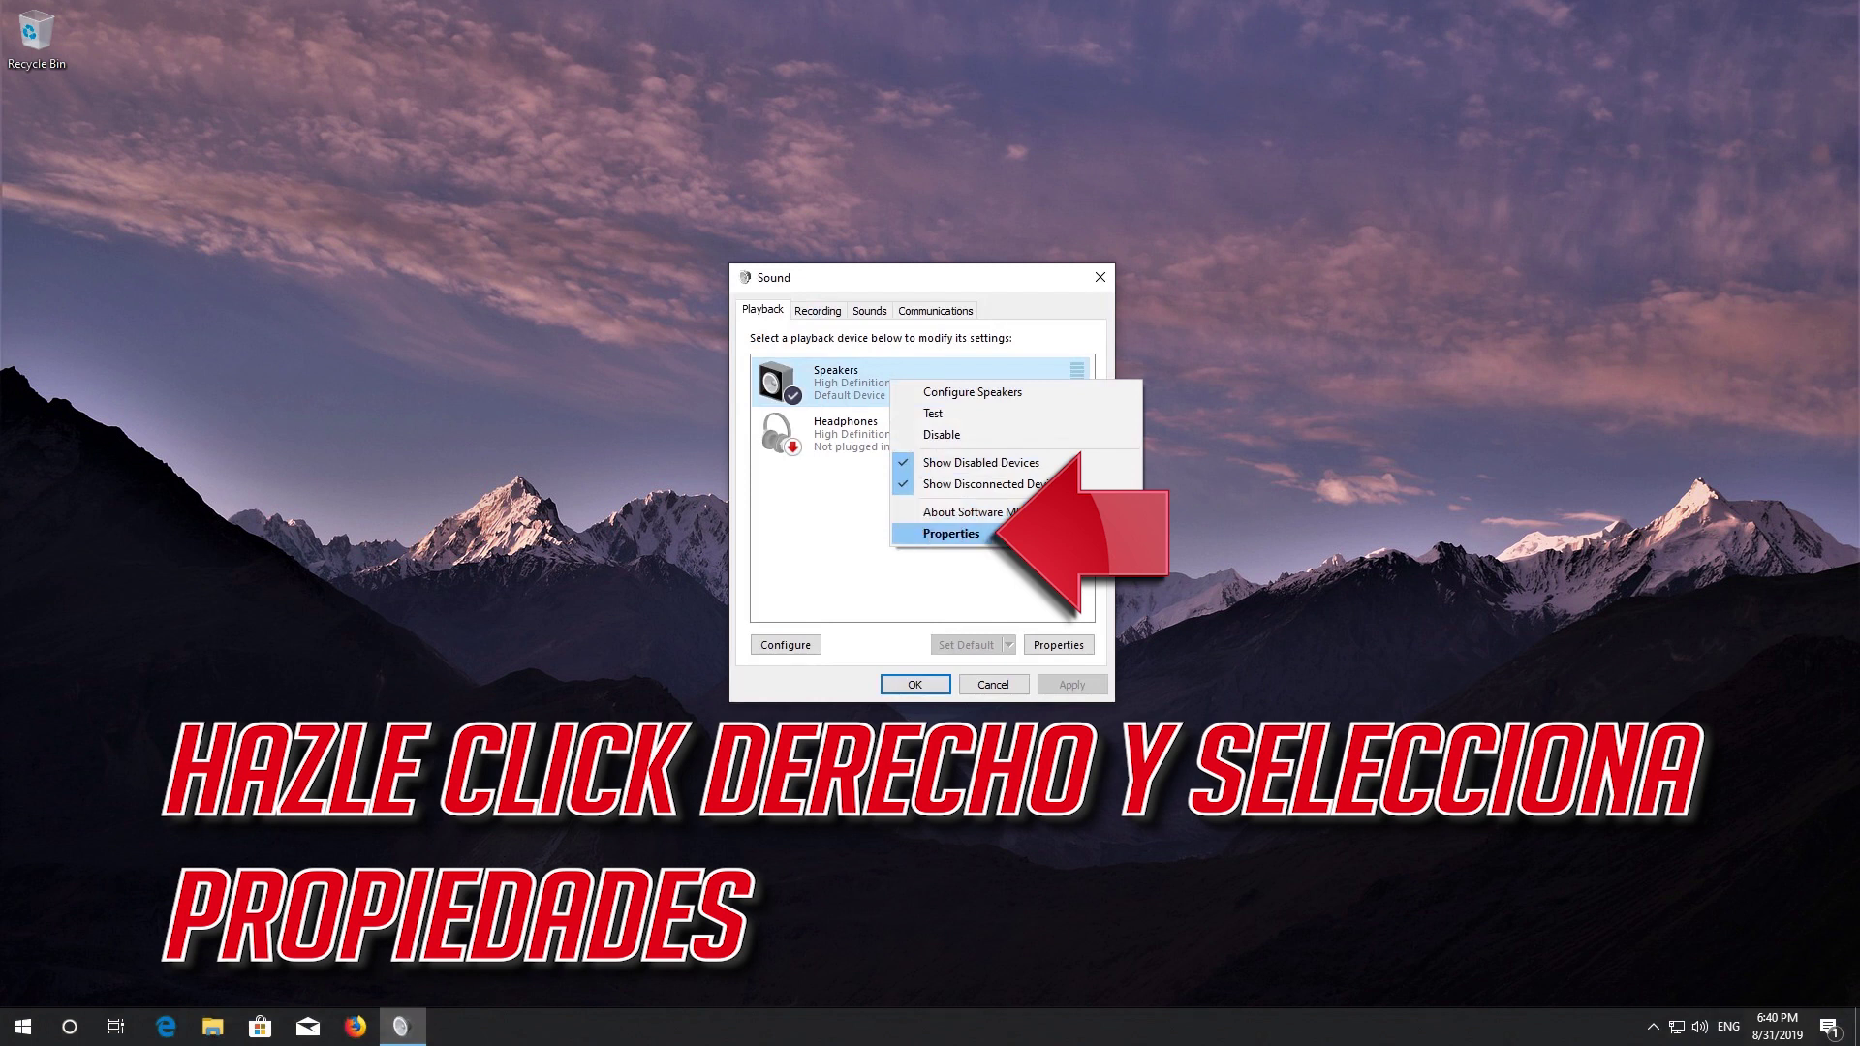
pyautogui.click(971, 535)
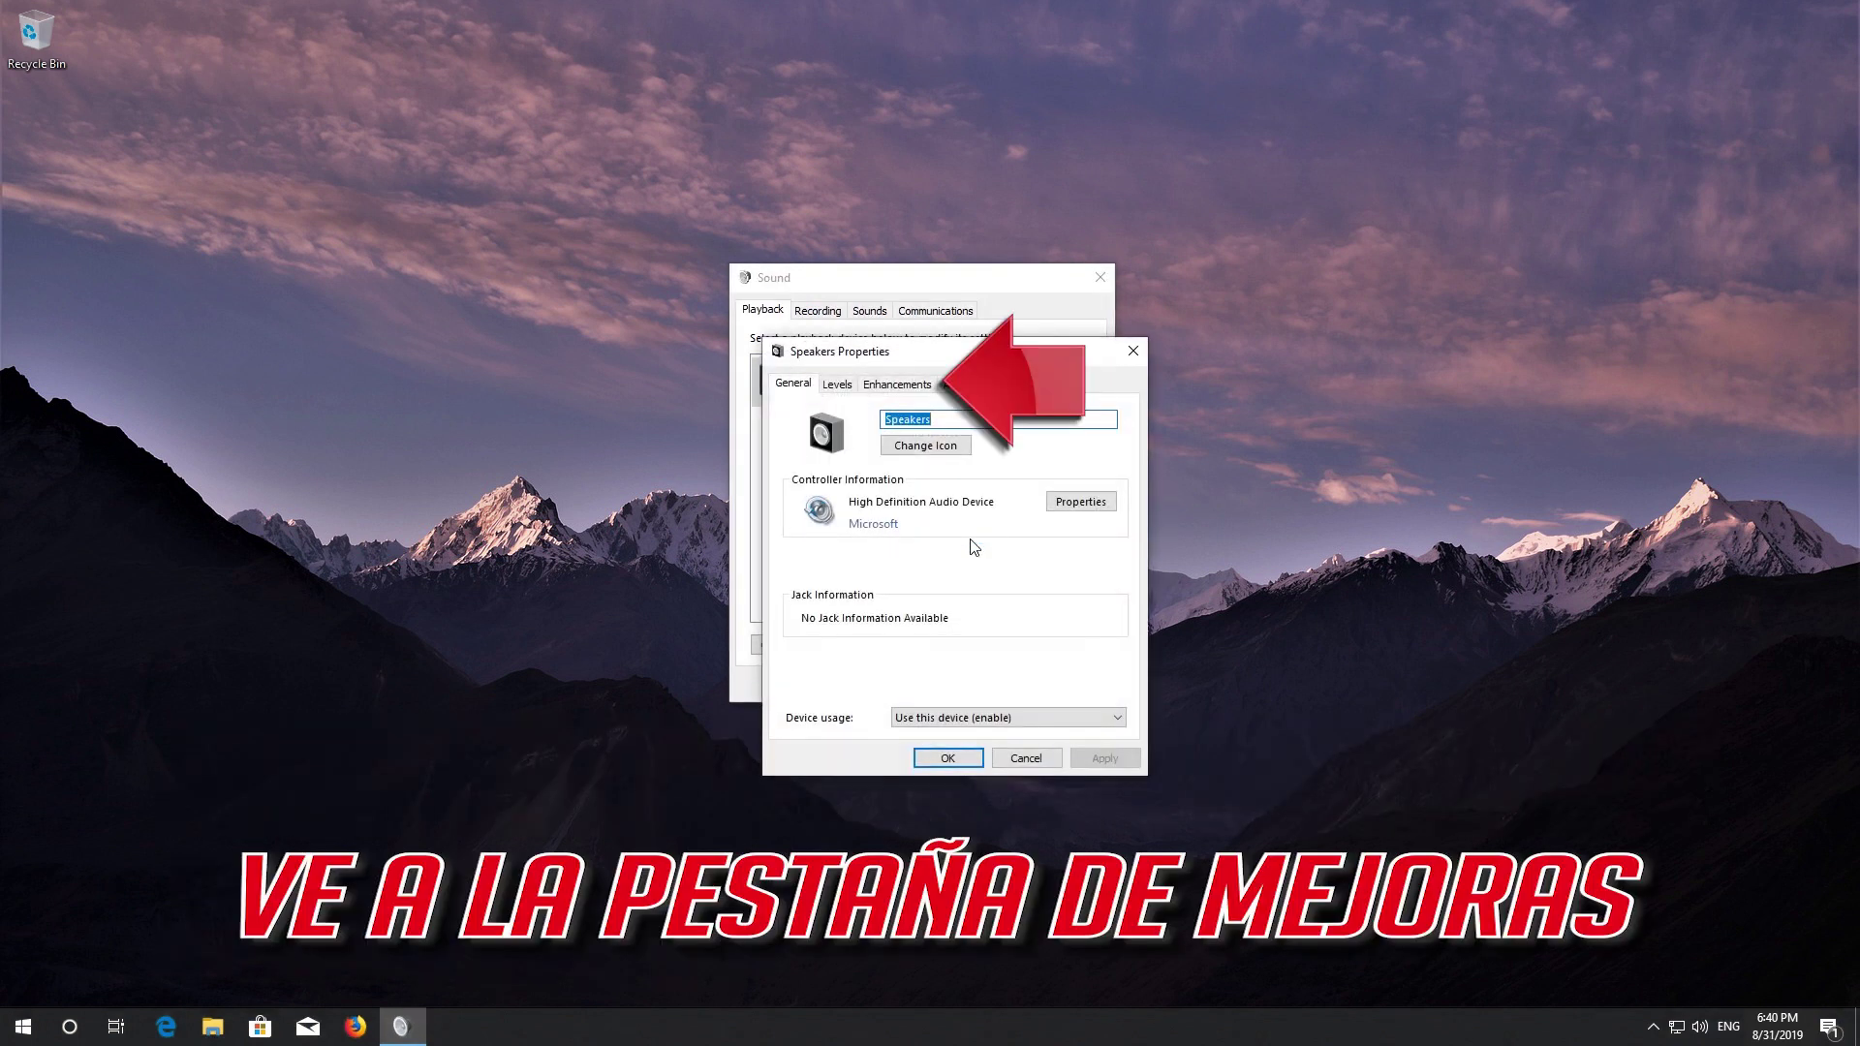
pyautogui.click(897, 384)
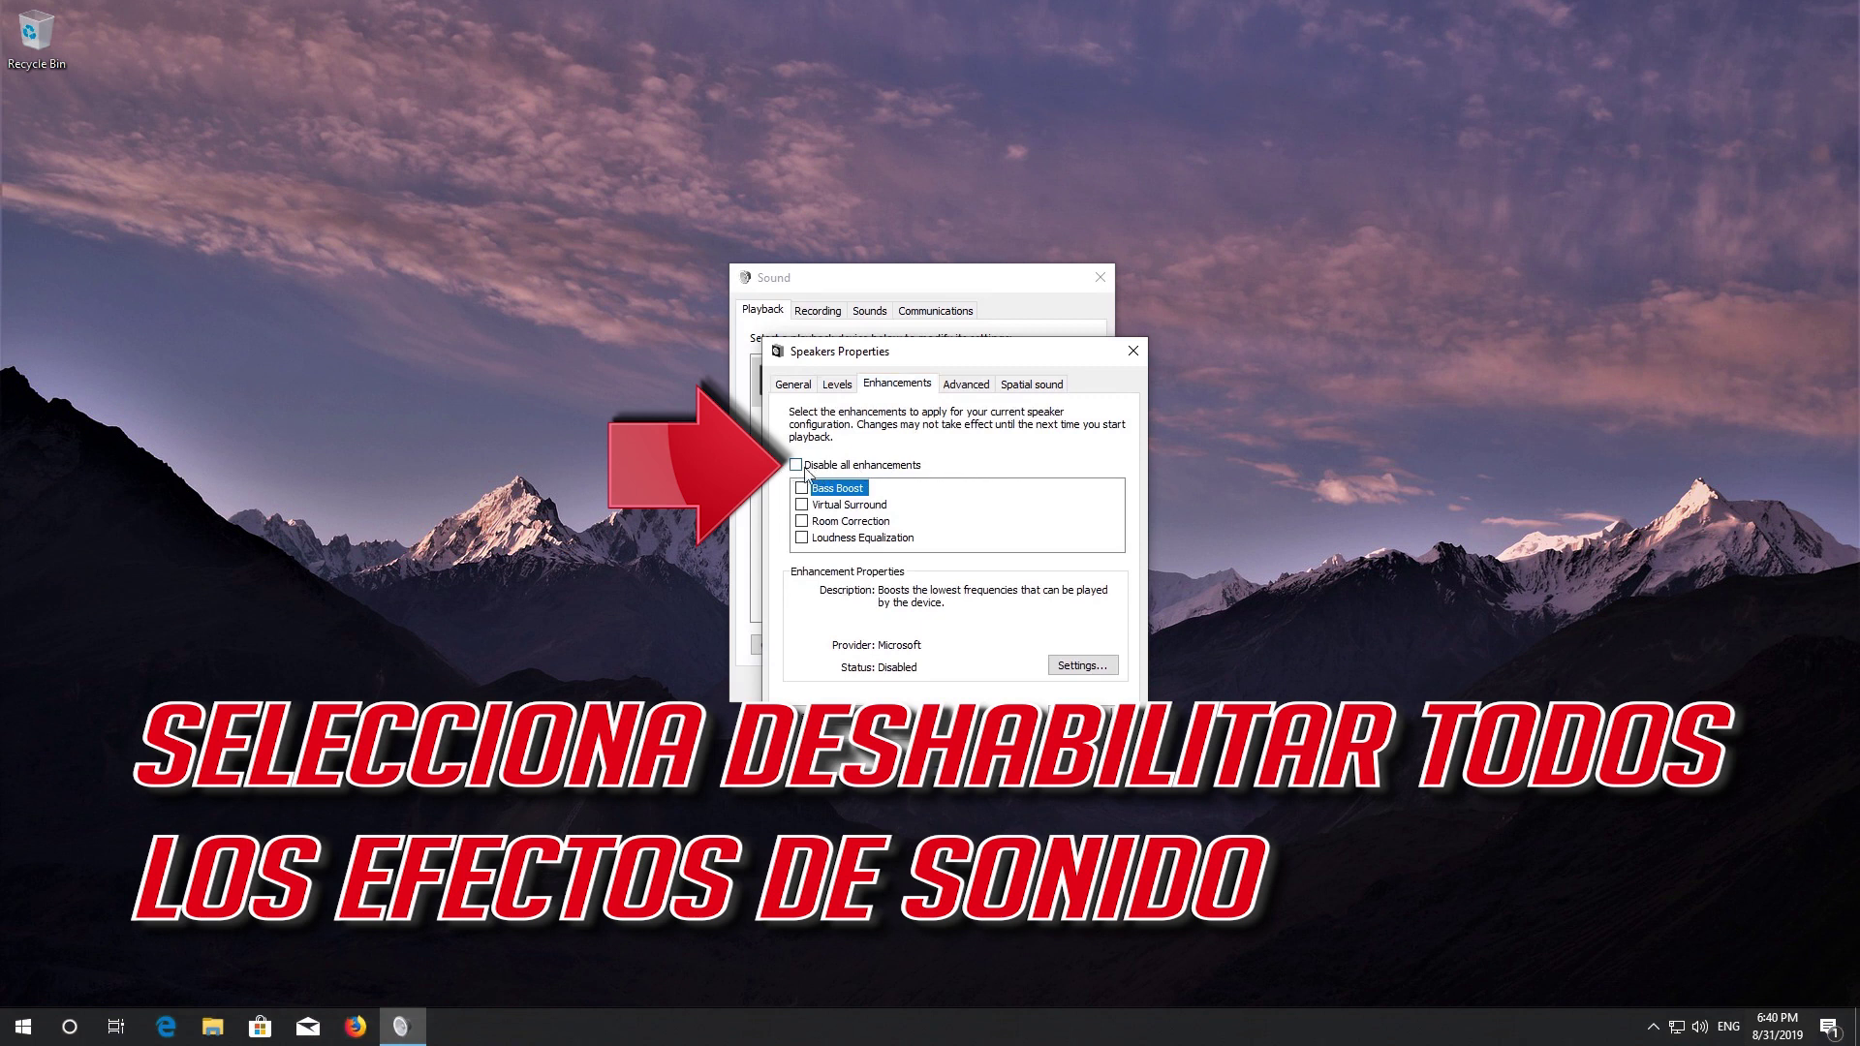
pyautogui.click(799, 470)
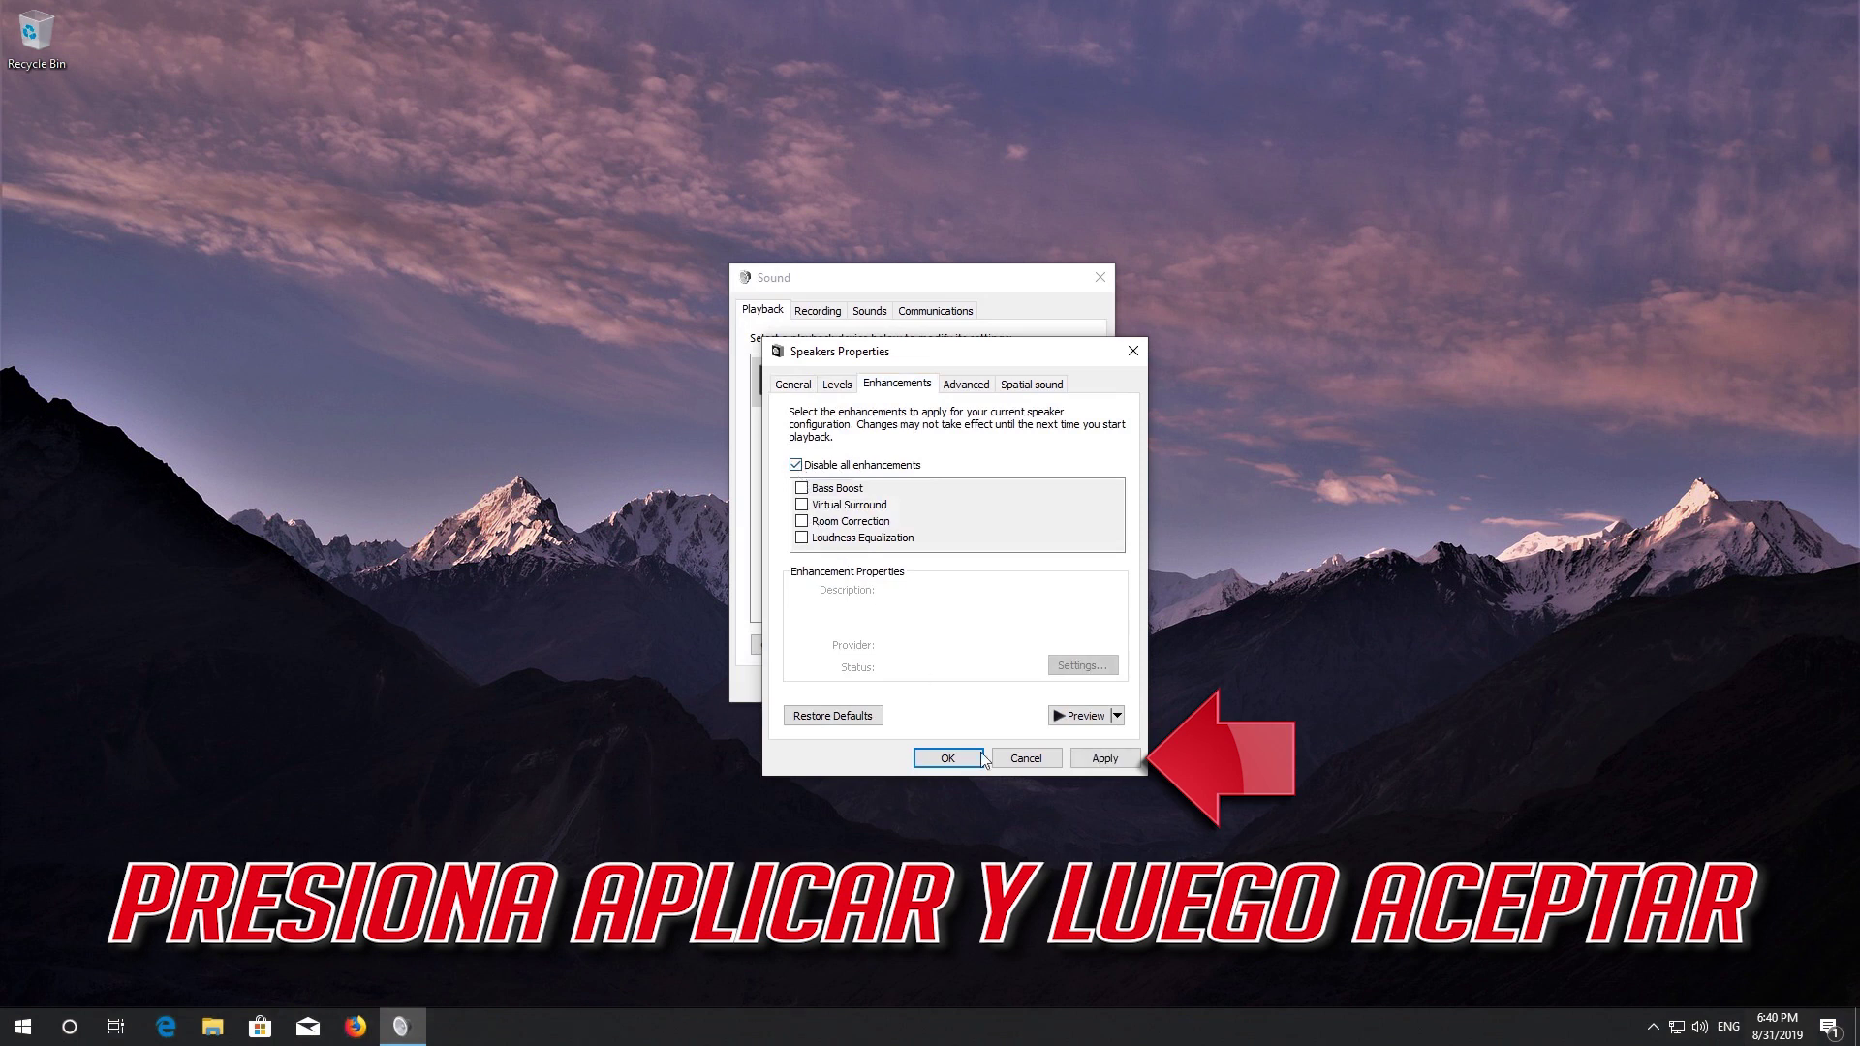
pyautogui.click(1111, 761)
pyautogui.click(956, 758)
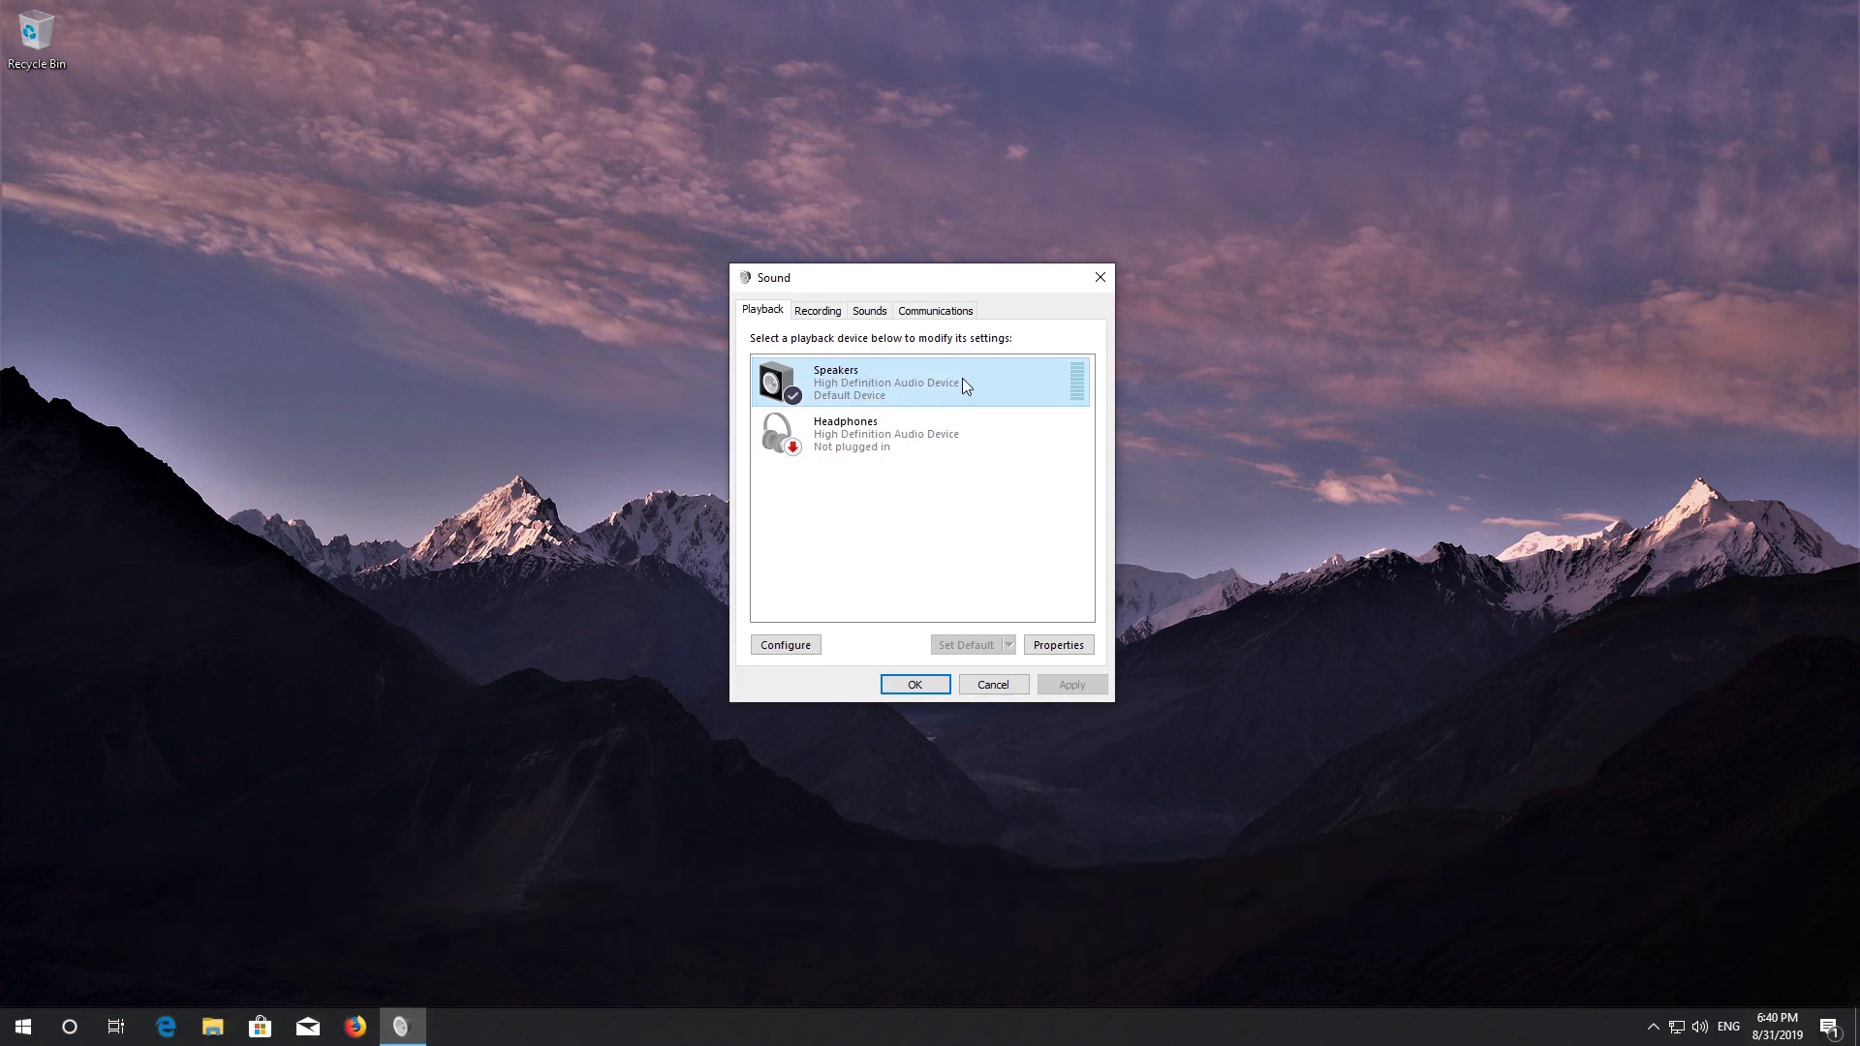
# Review the default format and exclusive mode settings in the Speakers' advanced properties, accept them and close the Sound settings.
pyautogui.rightClick(962, 378)
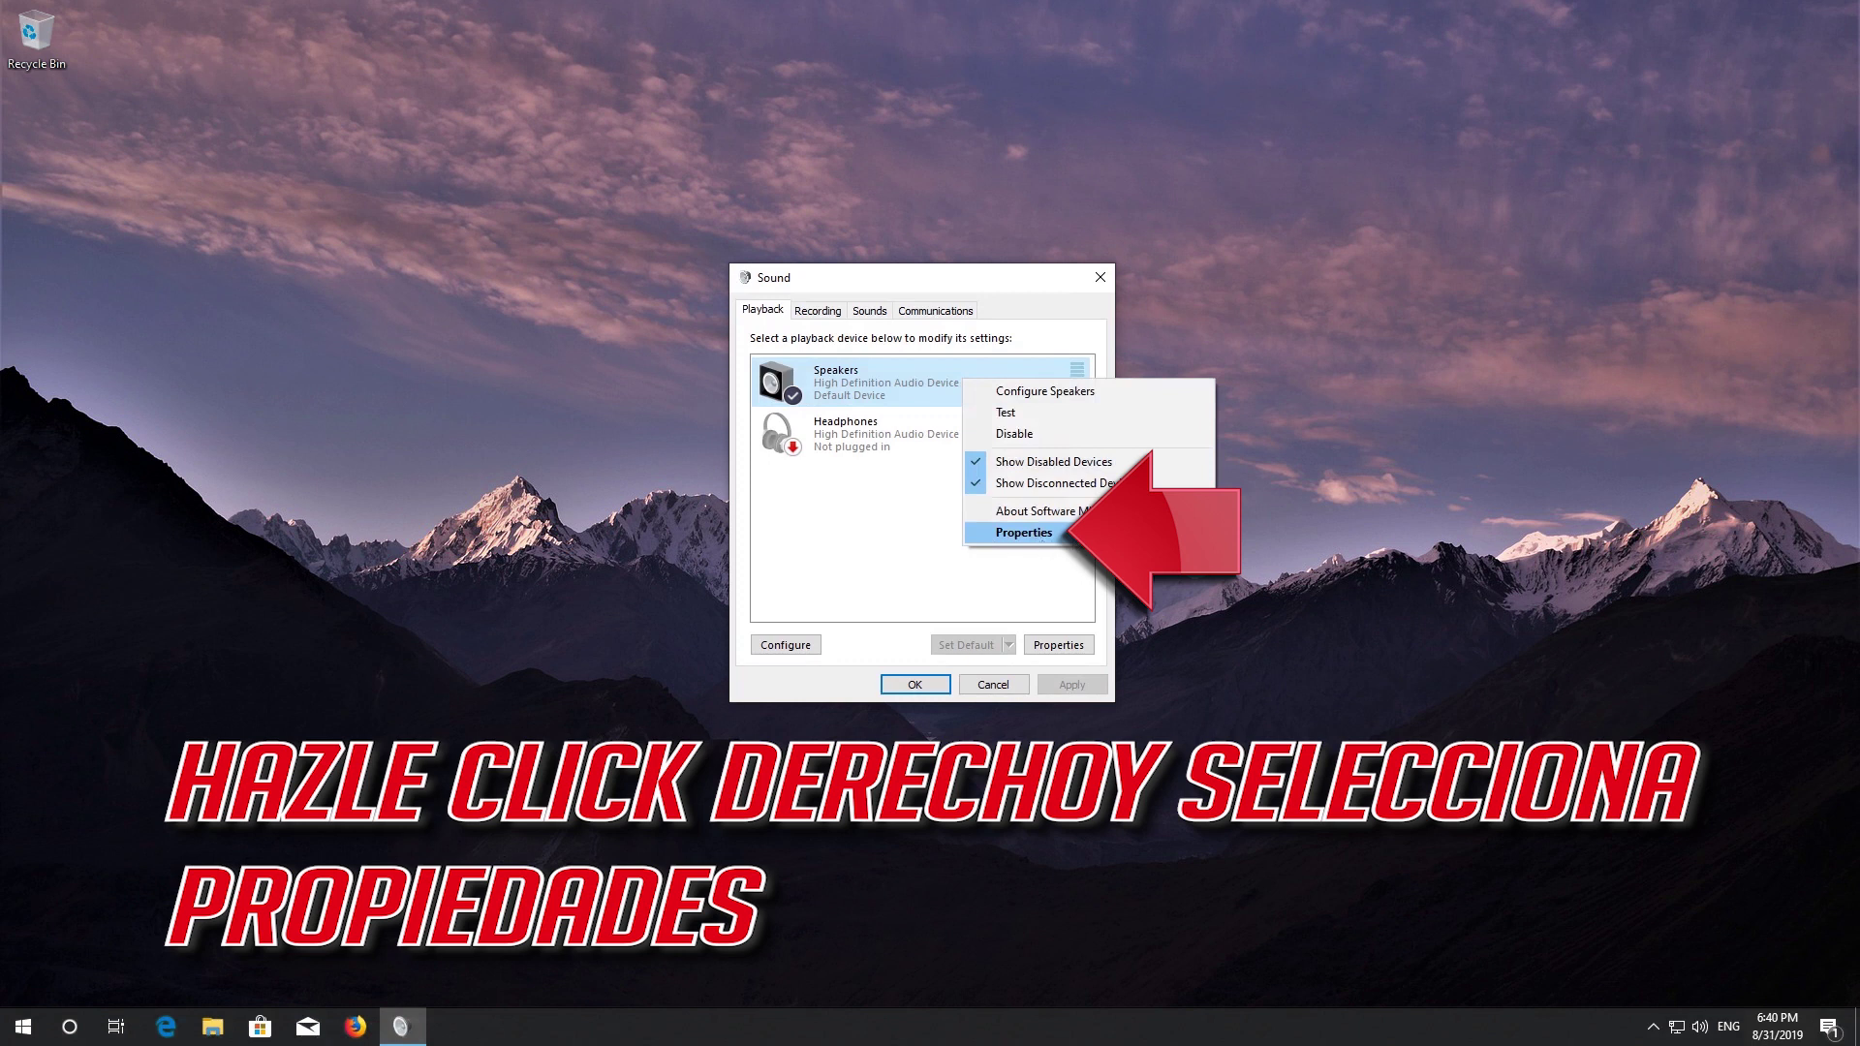
pyautogui.click(1092, 534)
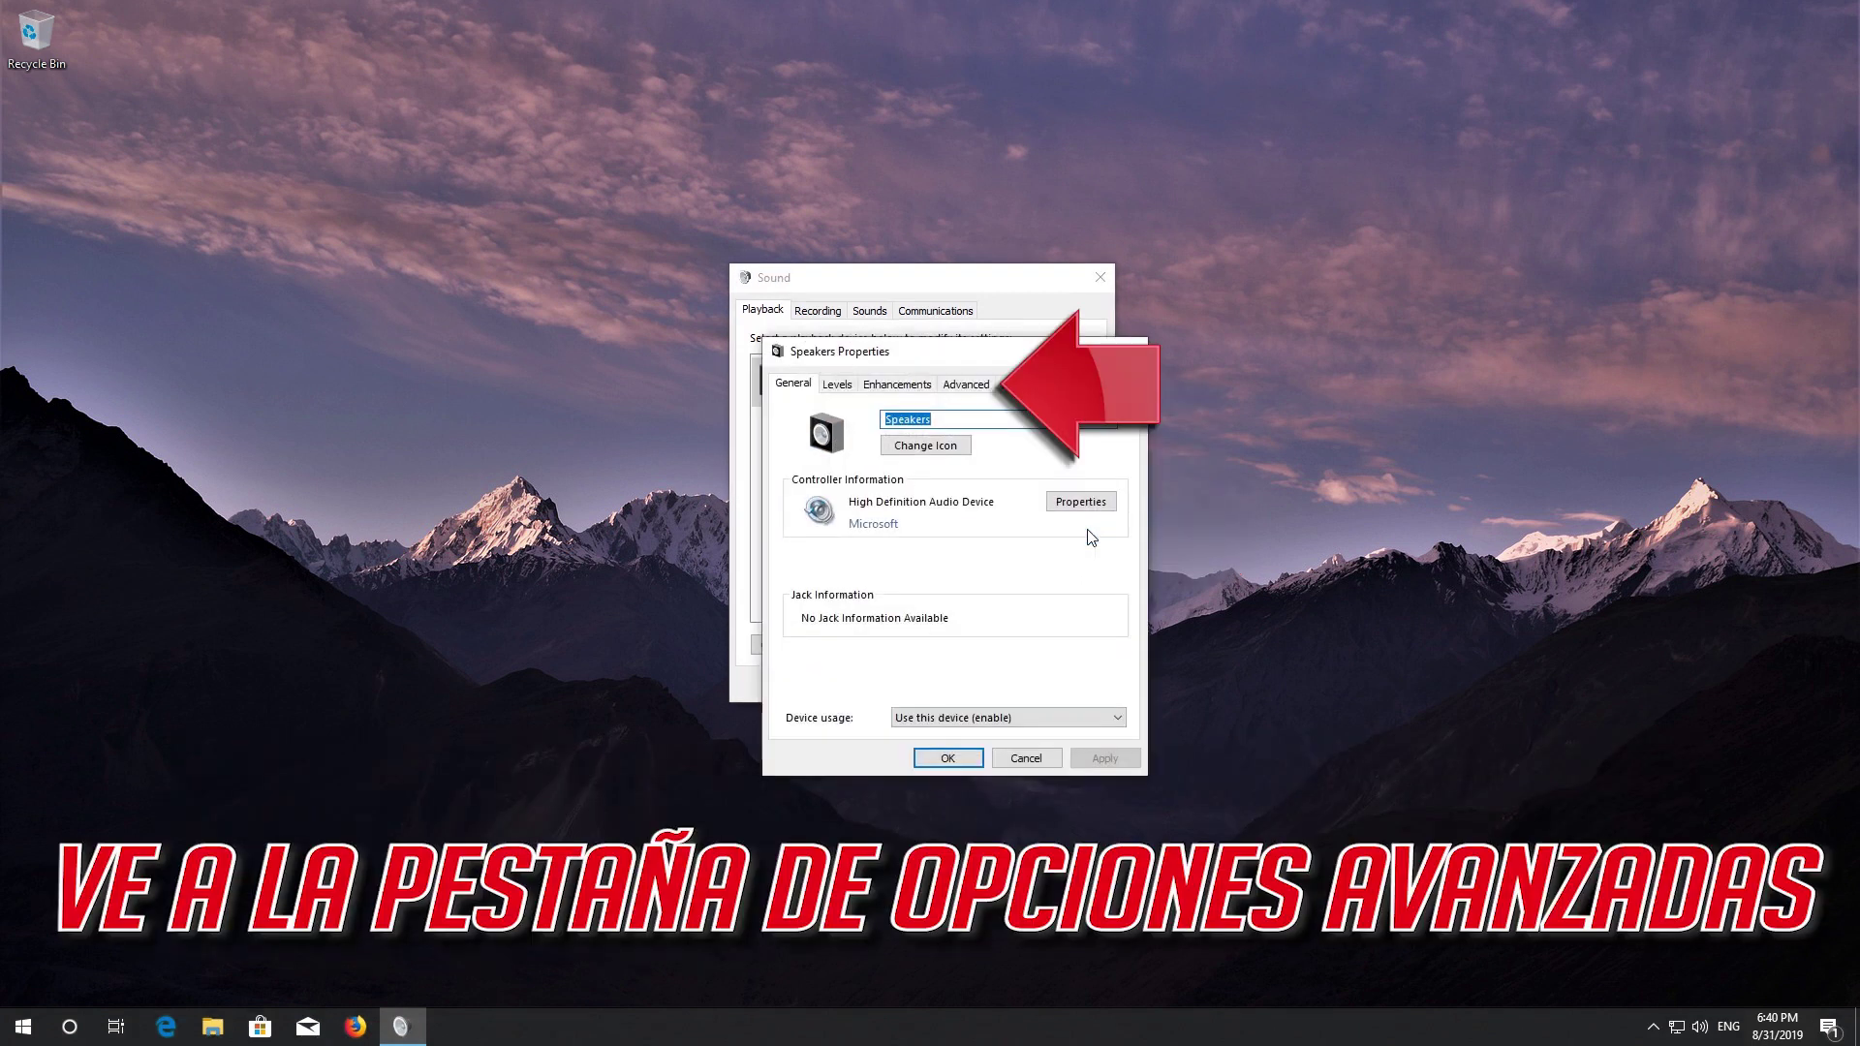
pyautogui.click(965, 384)
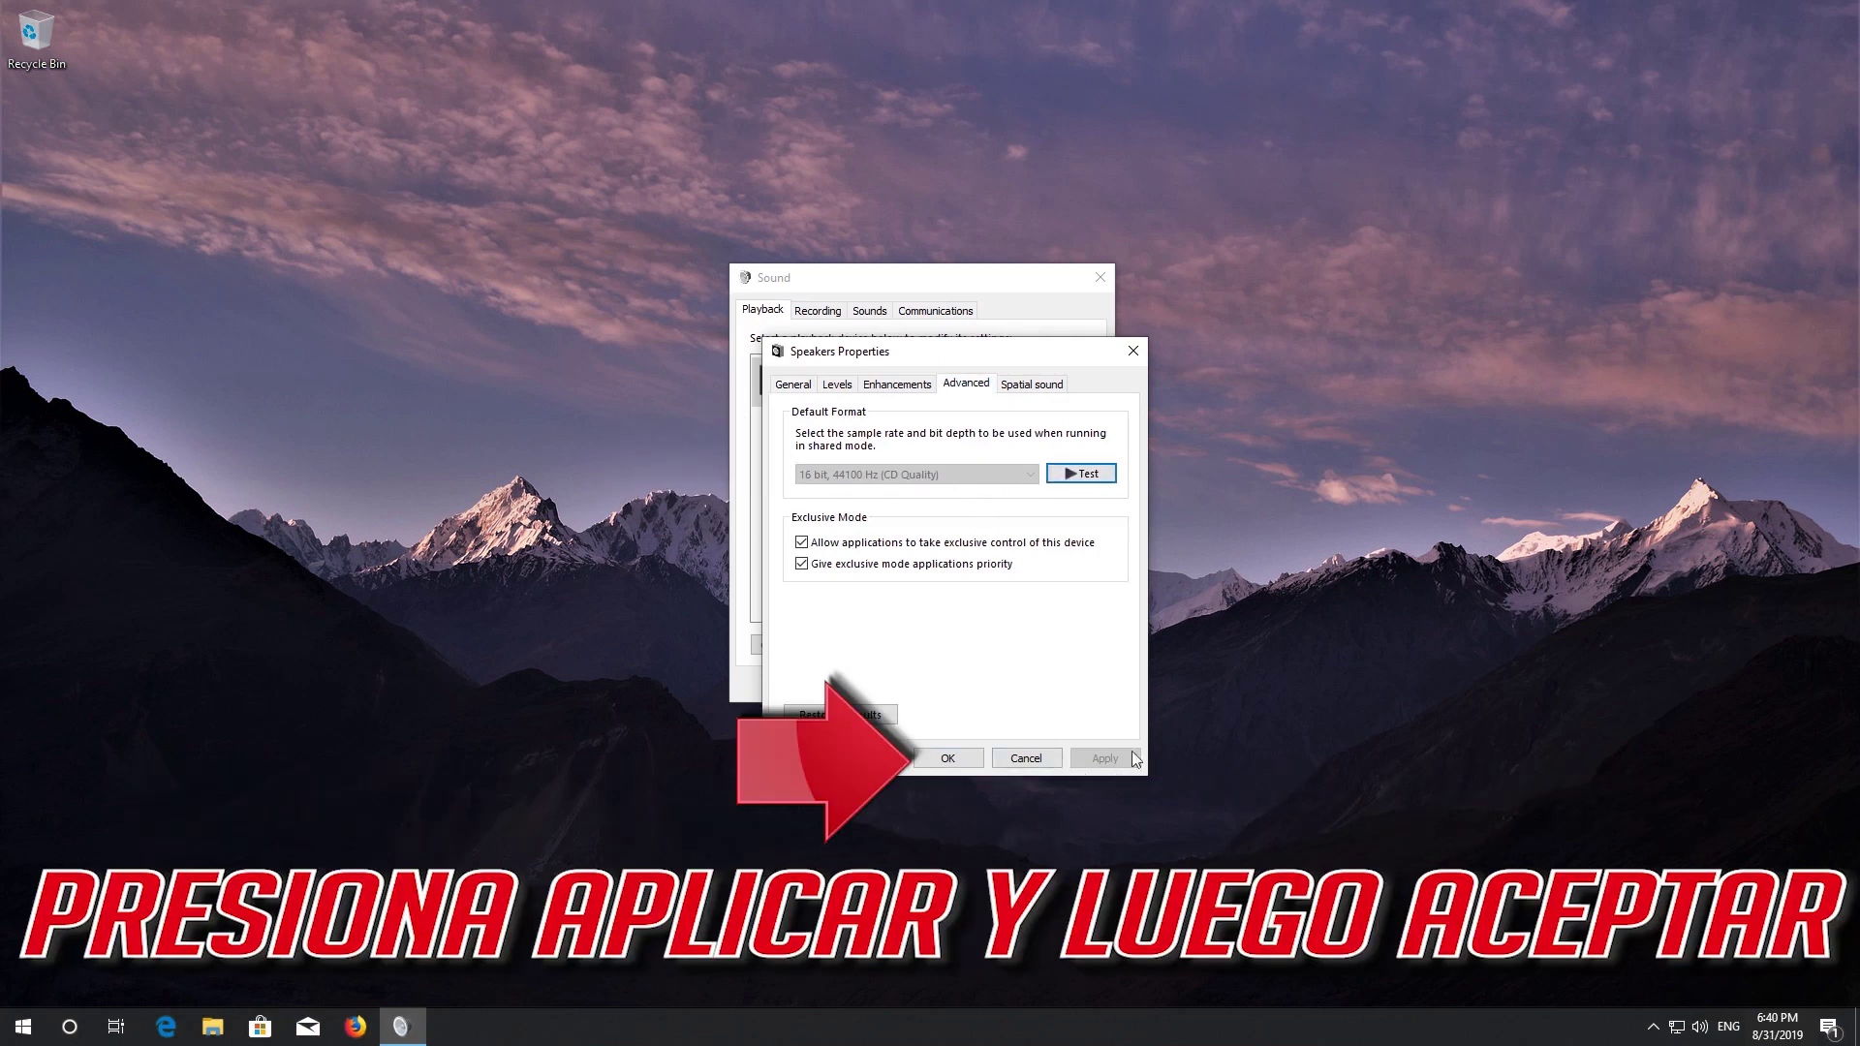
pyautogui.click(969, 763)
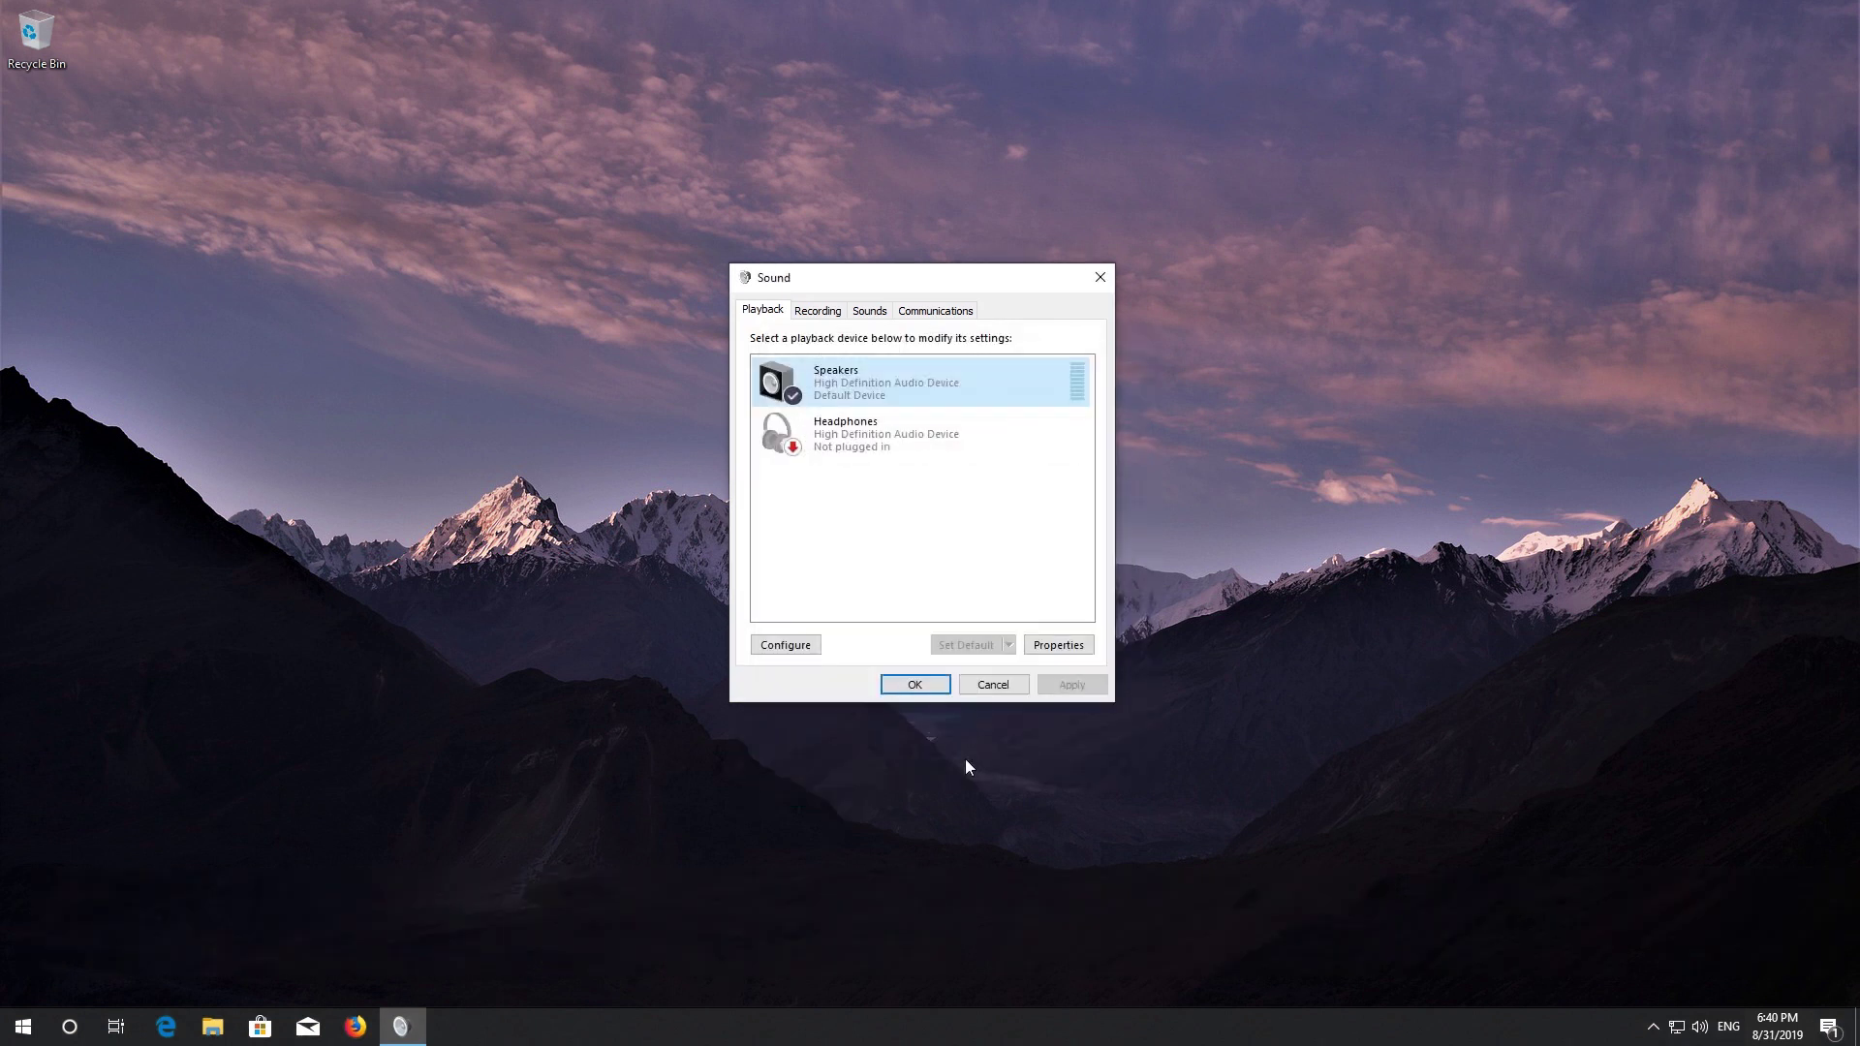
pyautogui.click(916, 686)
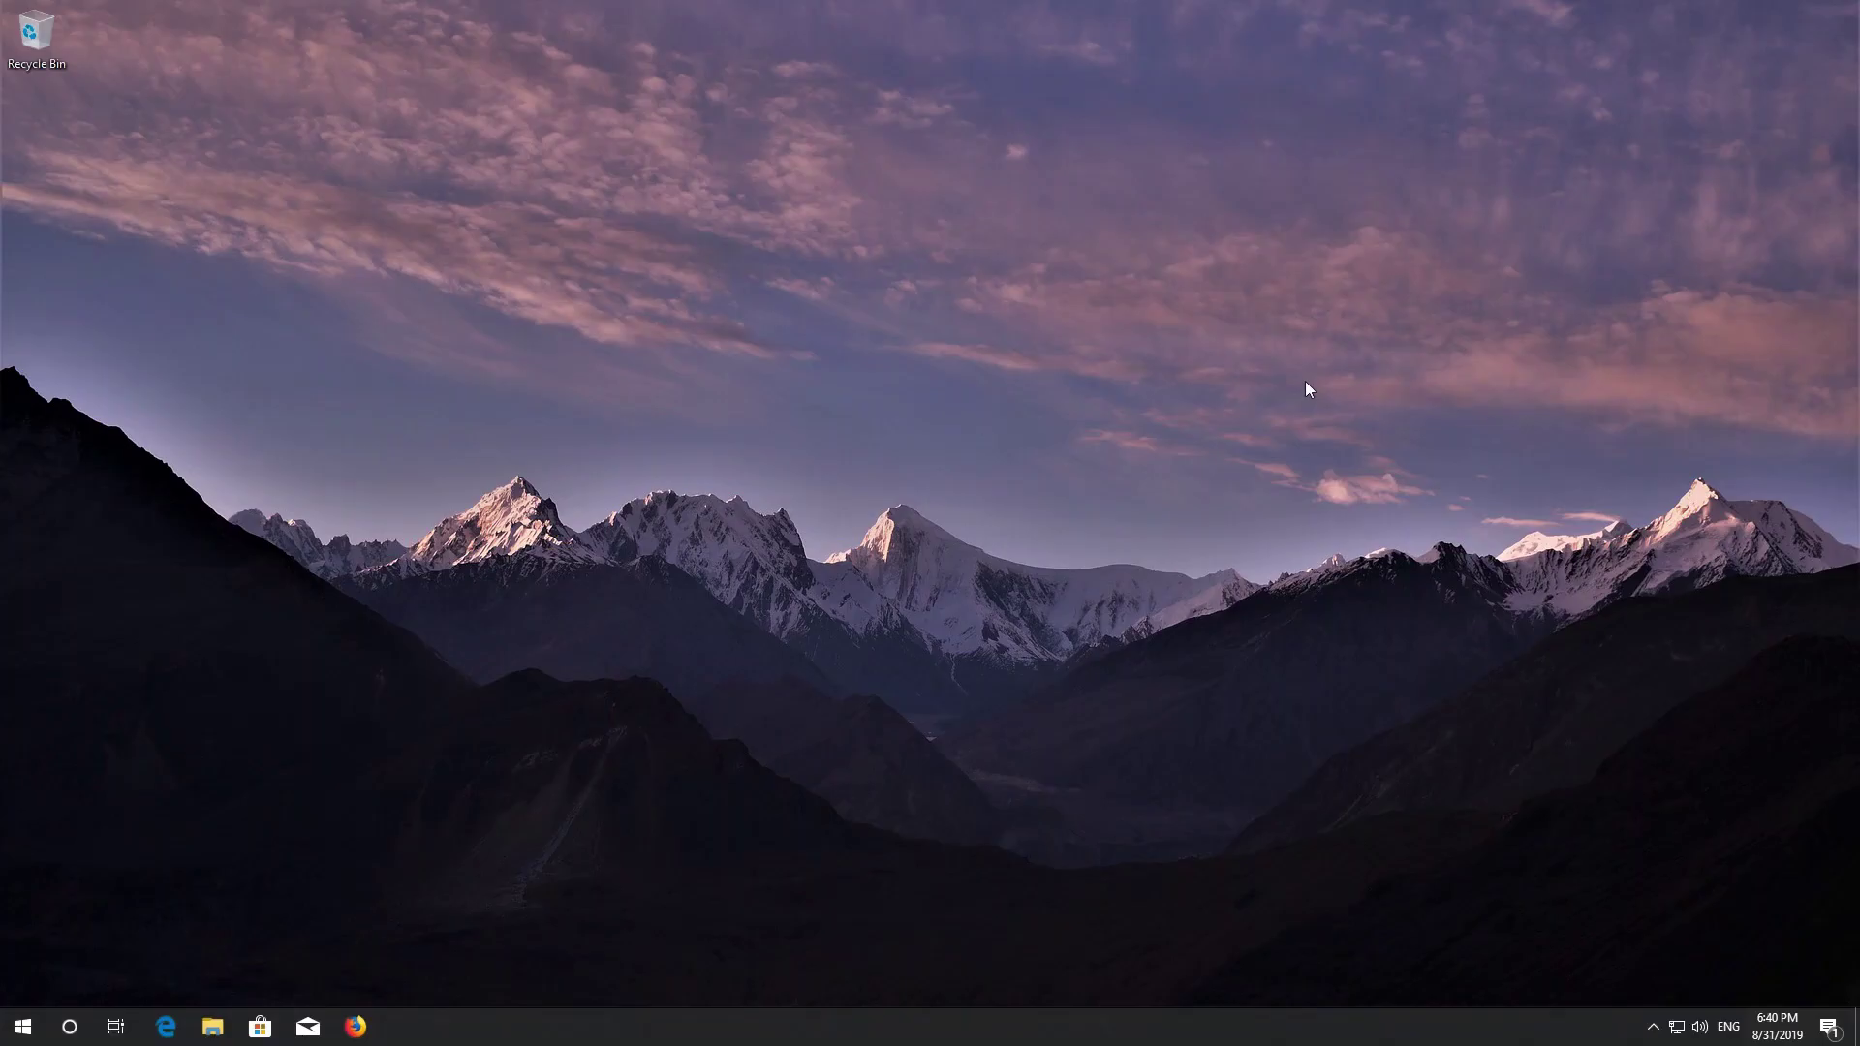
# Open the Sound page of the System category in Windows Settings.
pyautogui.press('super')
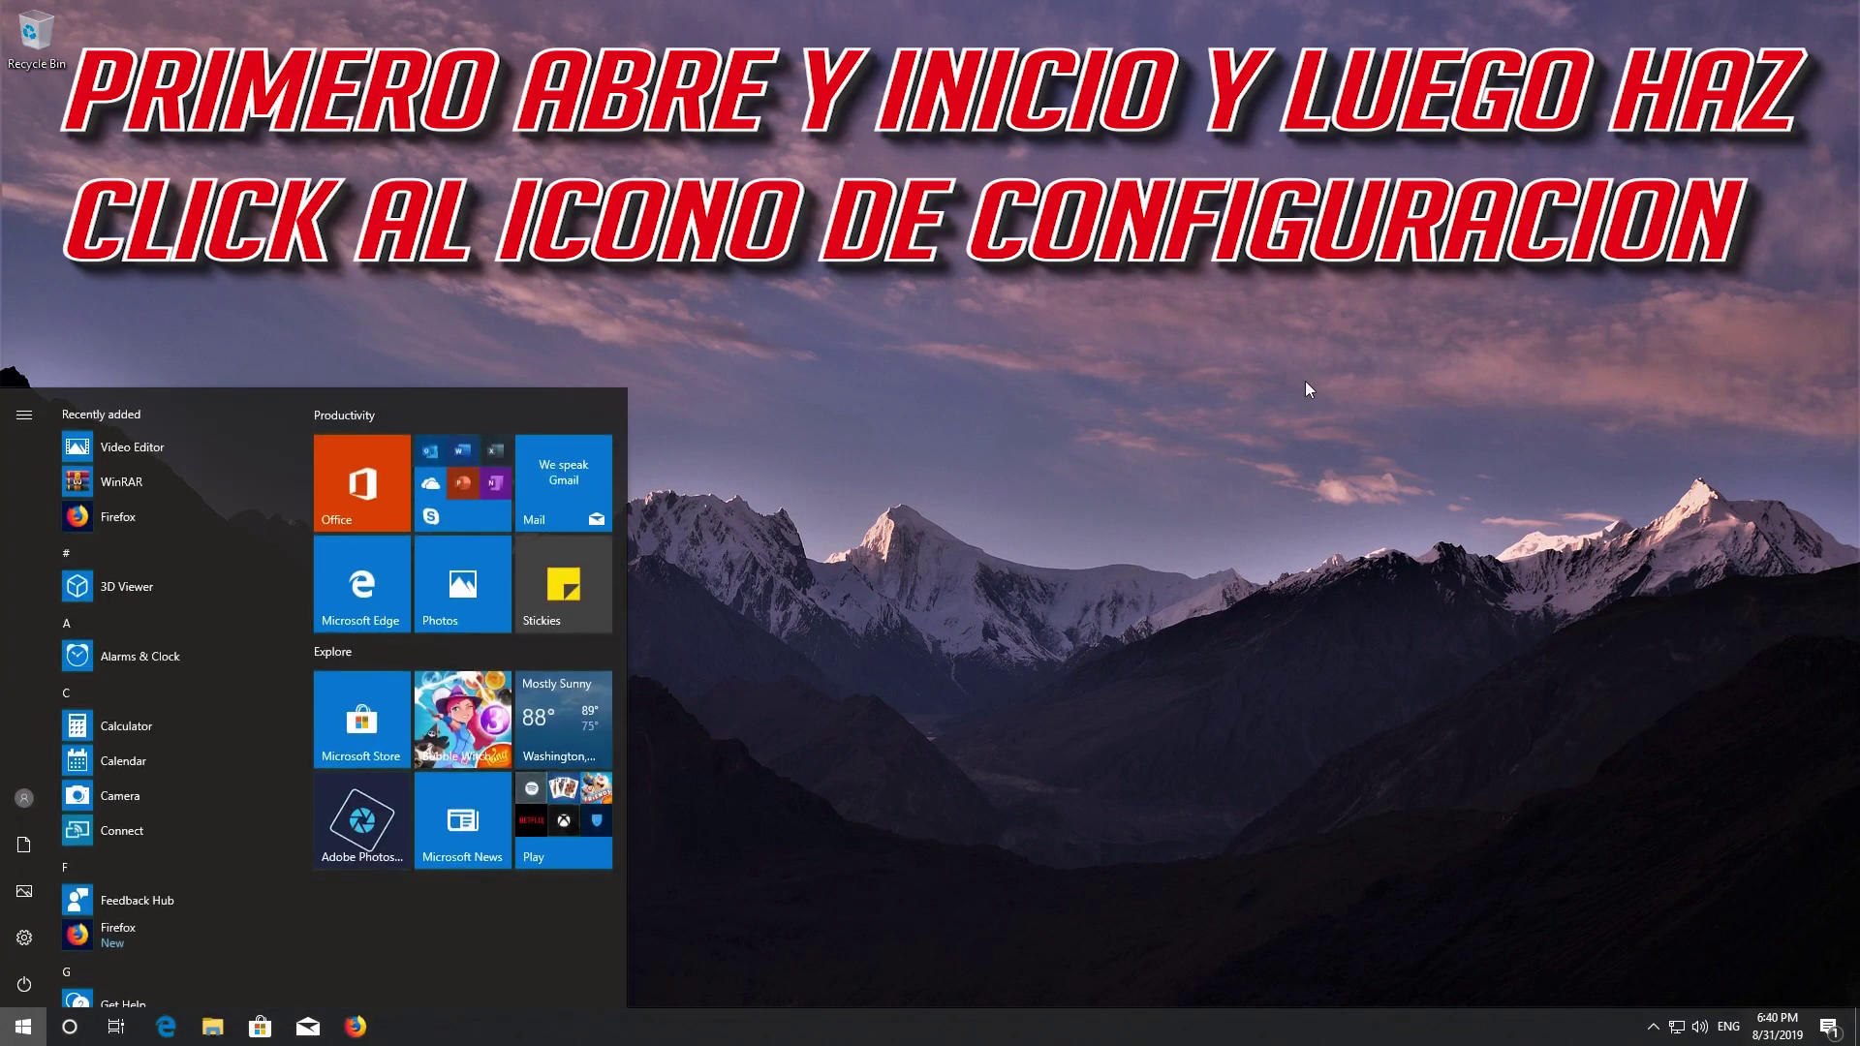
pyautogui.click(23, 937)
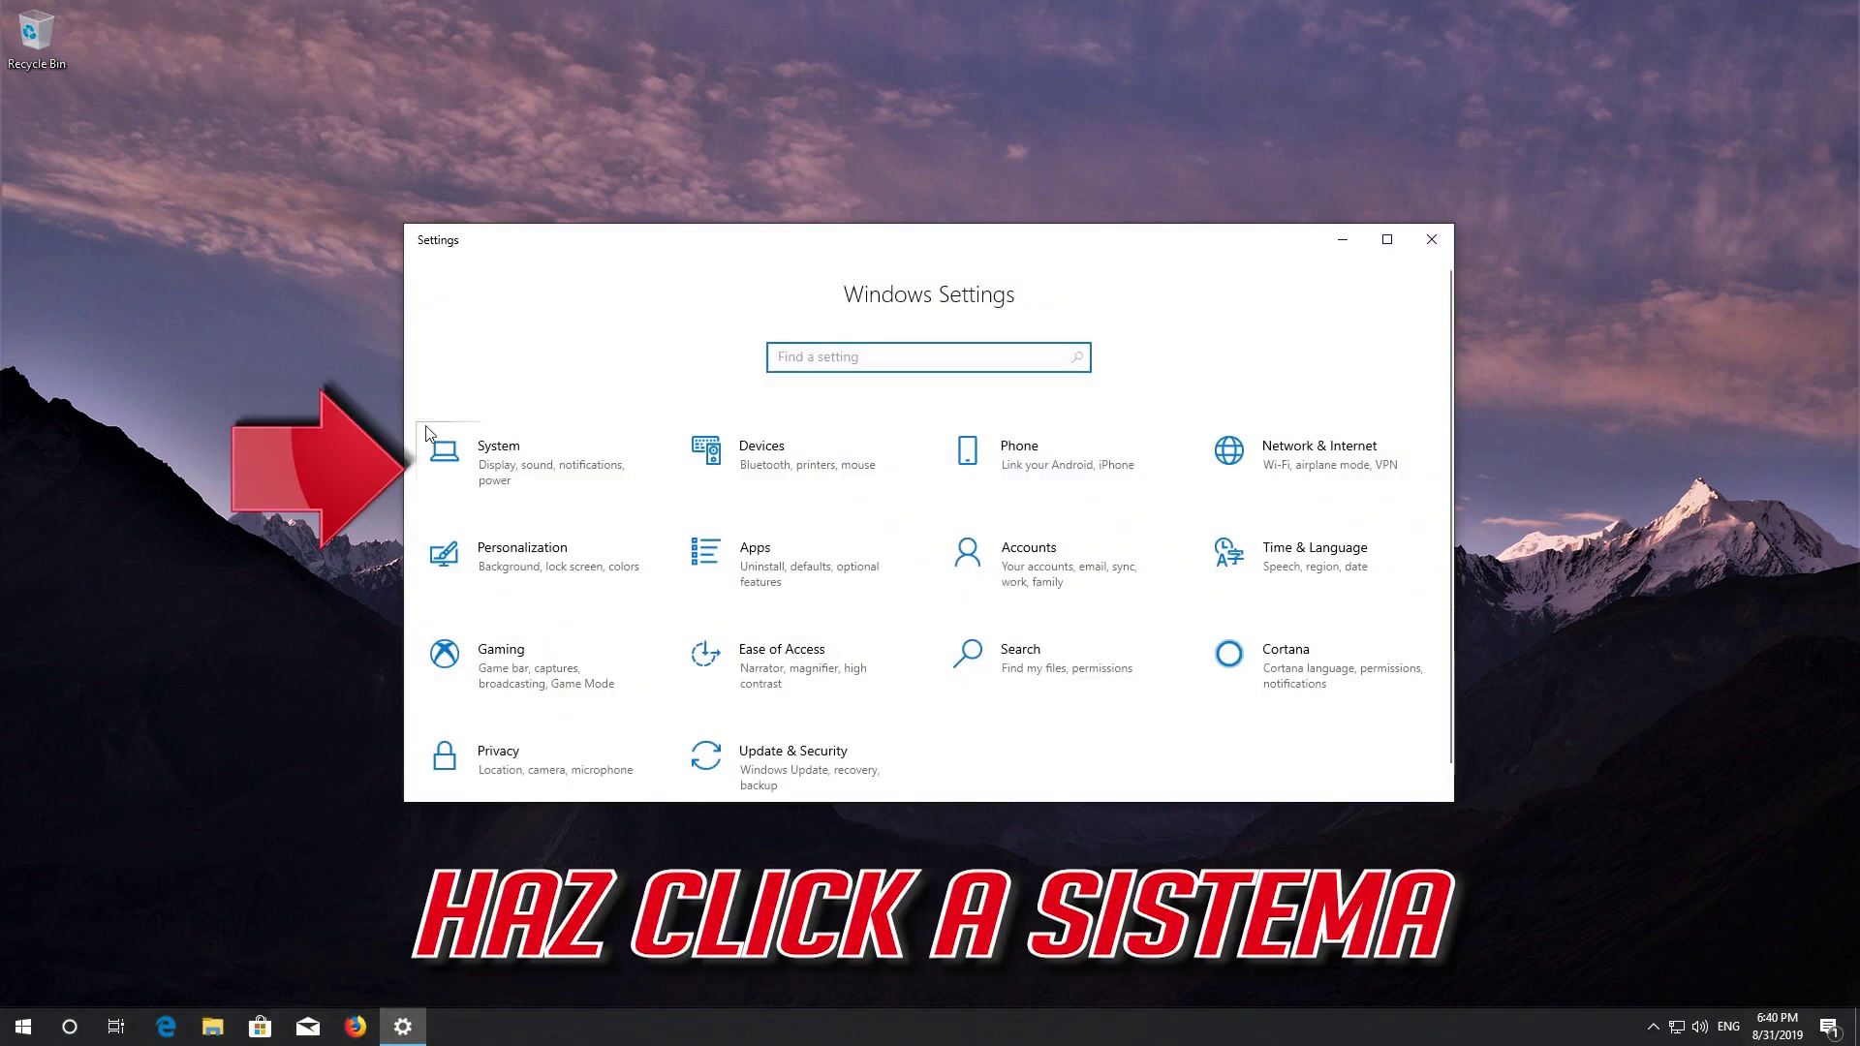
pyautogui.click(530, 484)
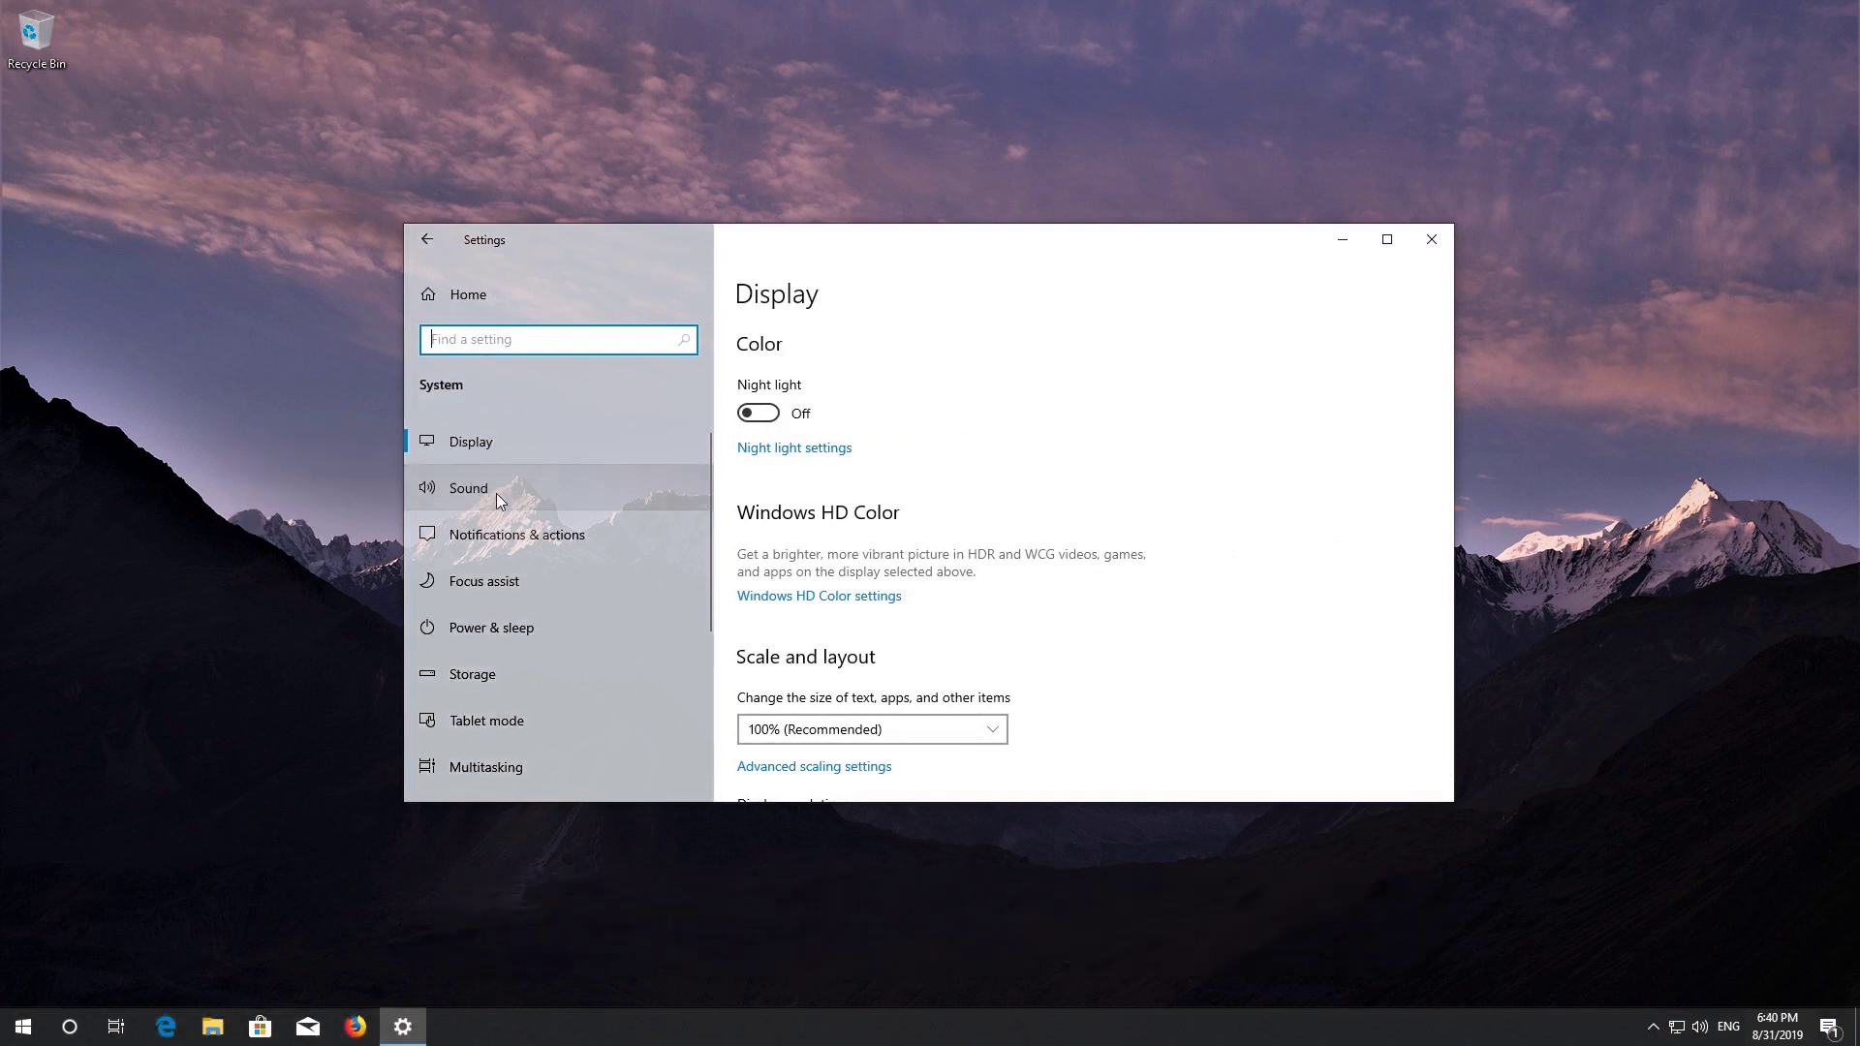
pyautogui.click(497, 496)
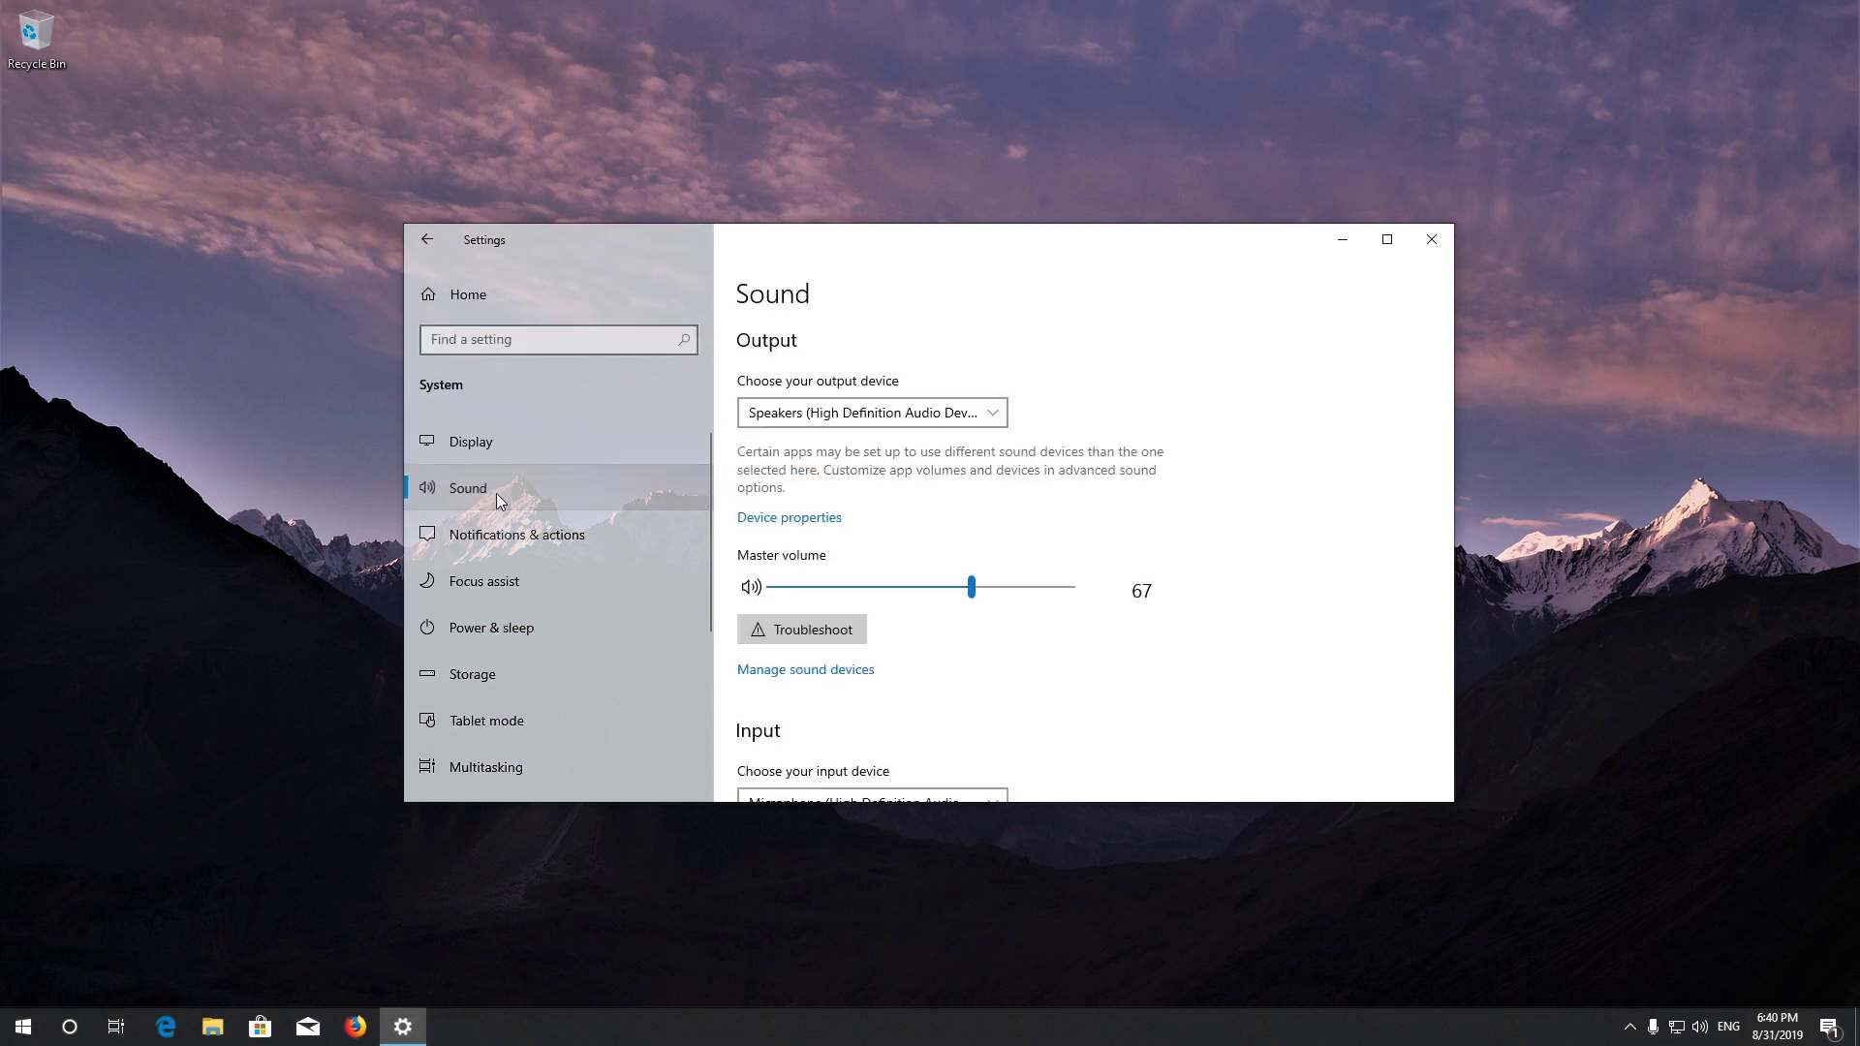
# Keep Speakers (High Definition Audio Device) as the output device and run the audio troubleshooter on the Speakers.
pyautogui.click(979, 418)
pyautogui.click(969, 415)
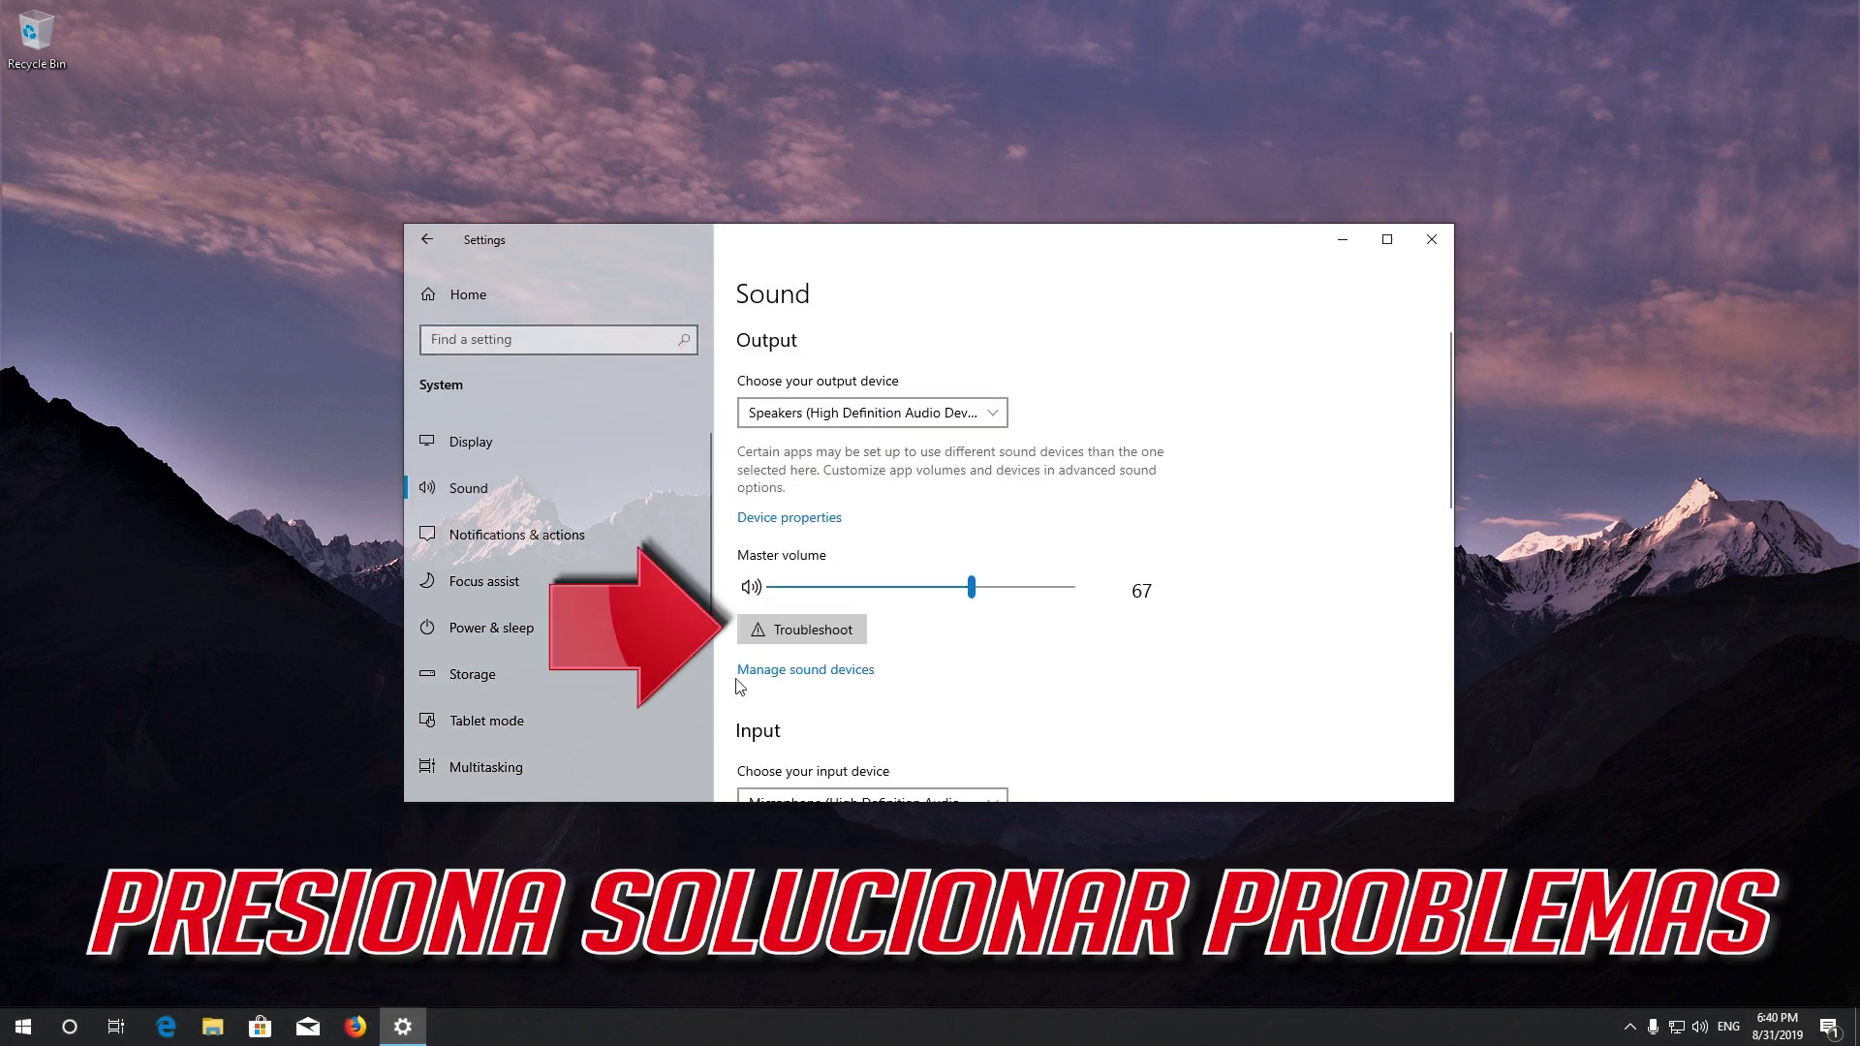
pyautogui.click(819, 635)
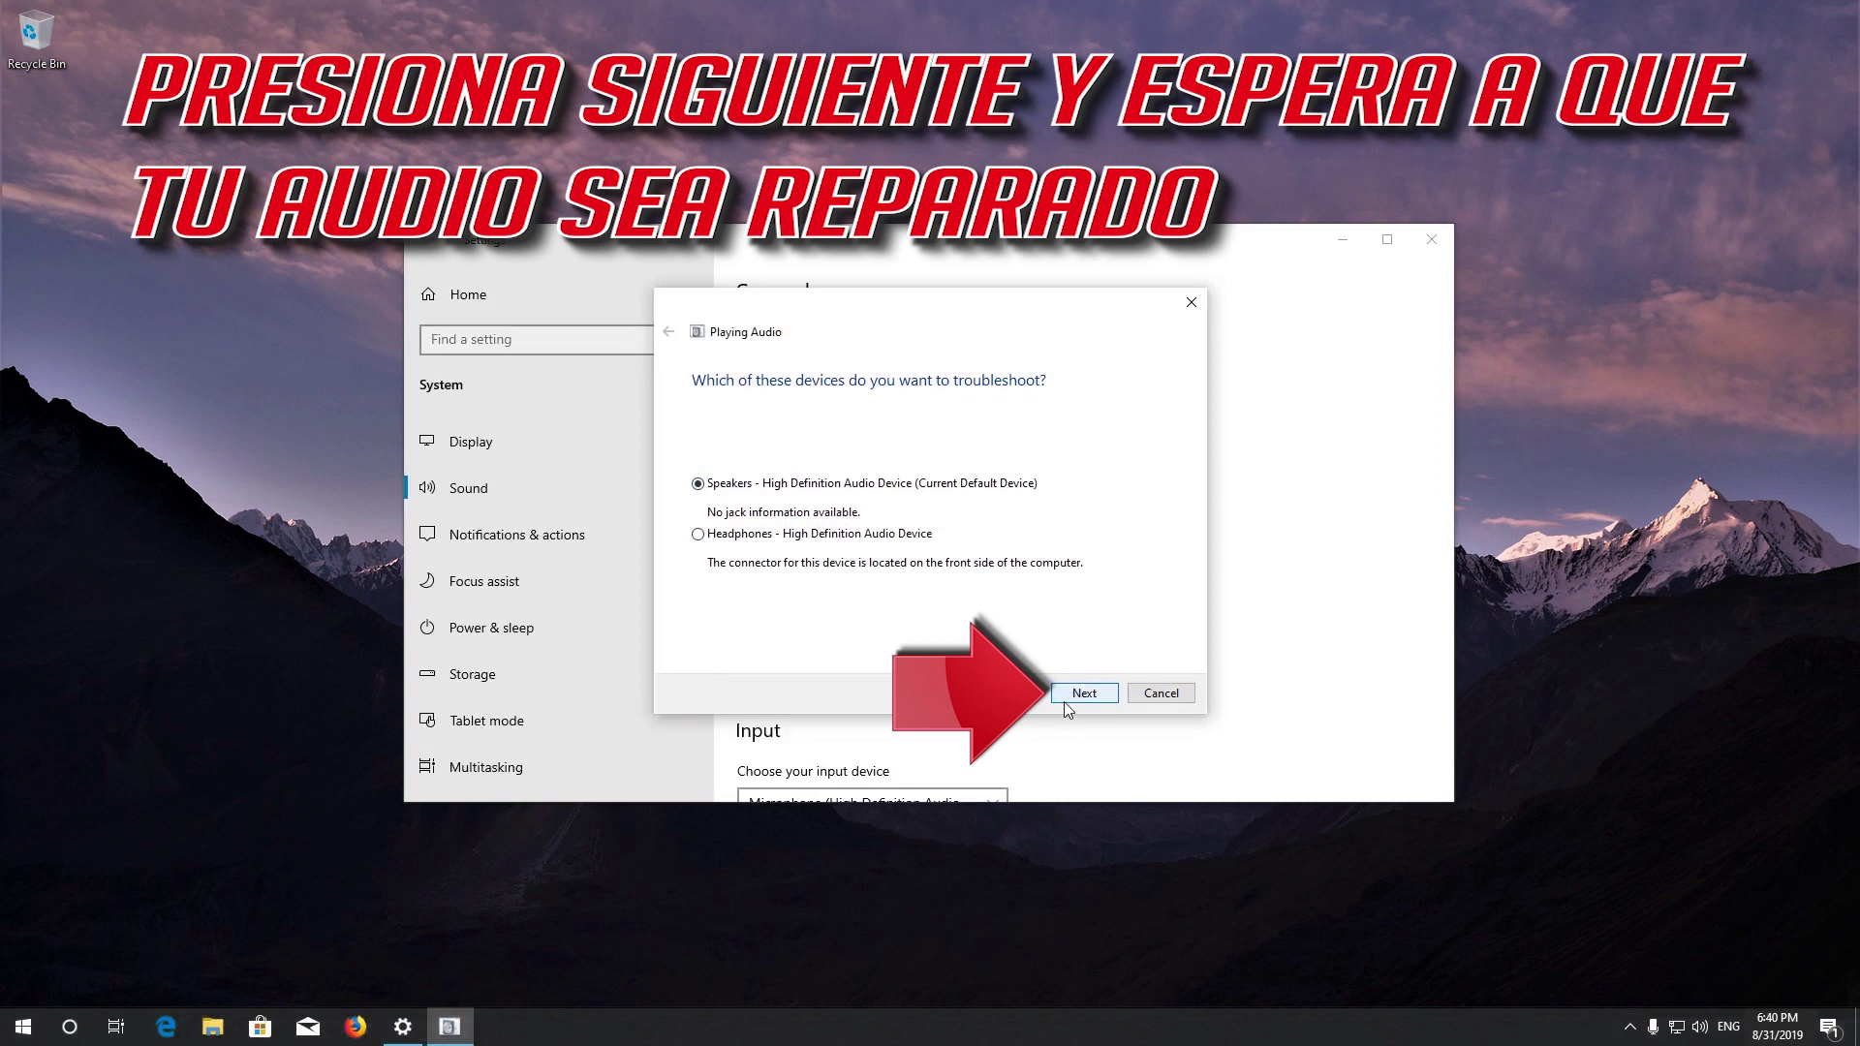
pyautogui.click(1082, 694)
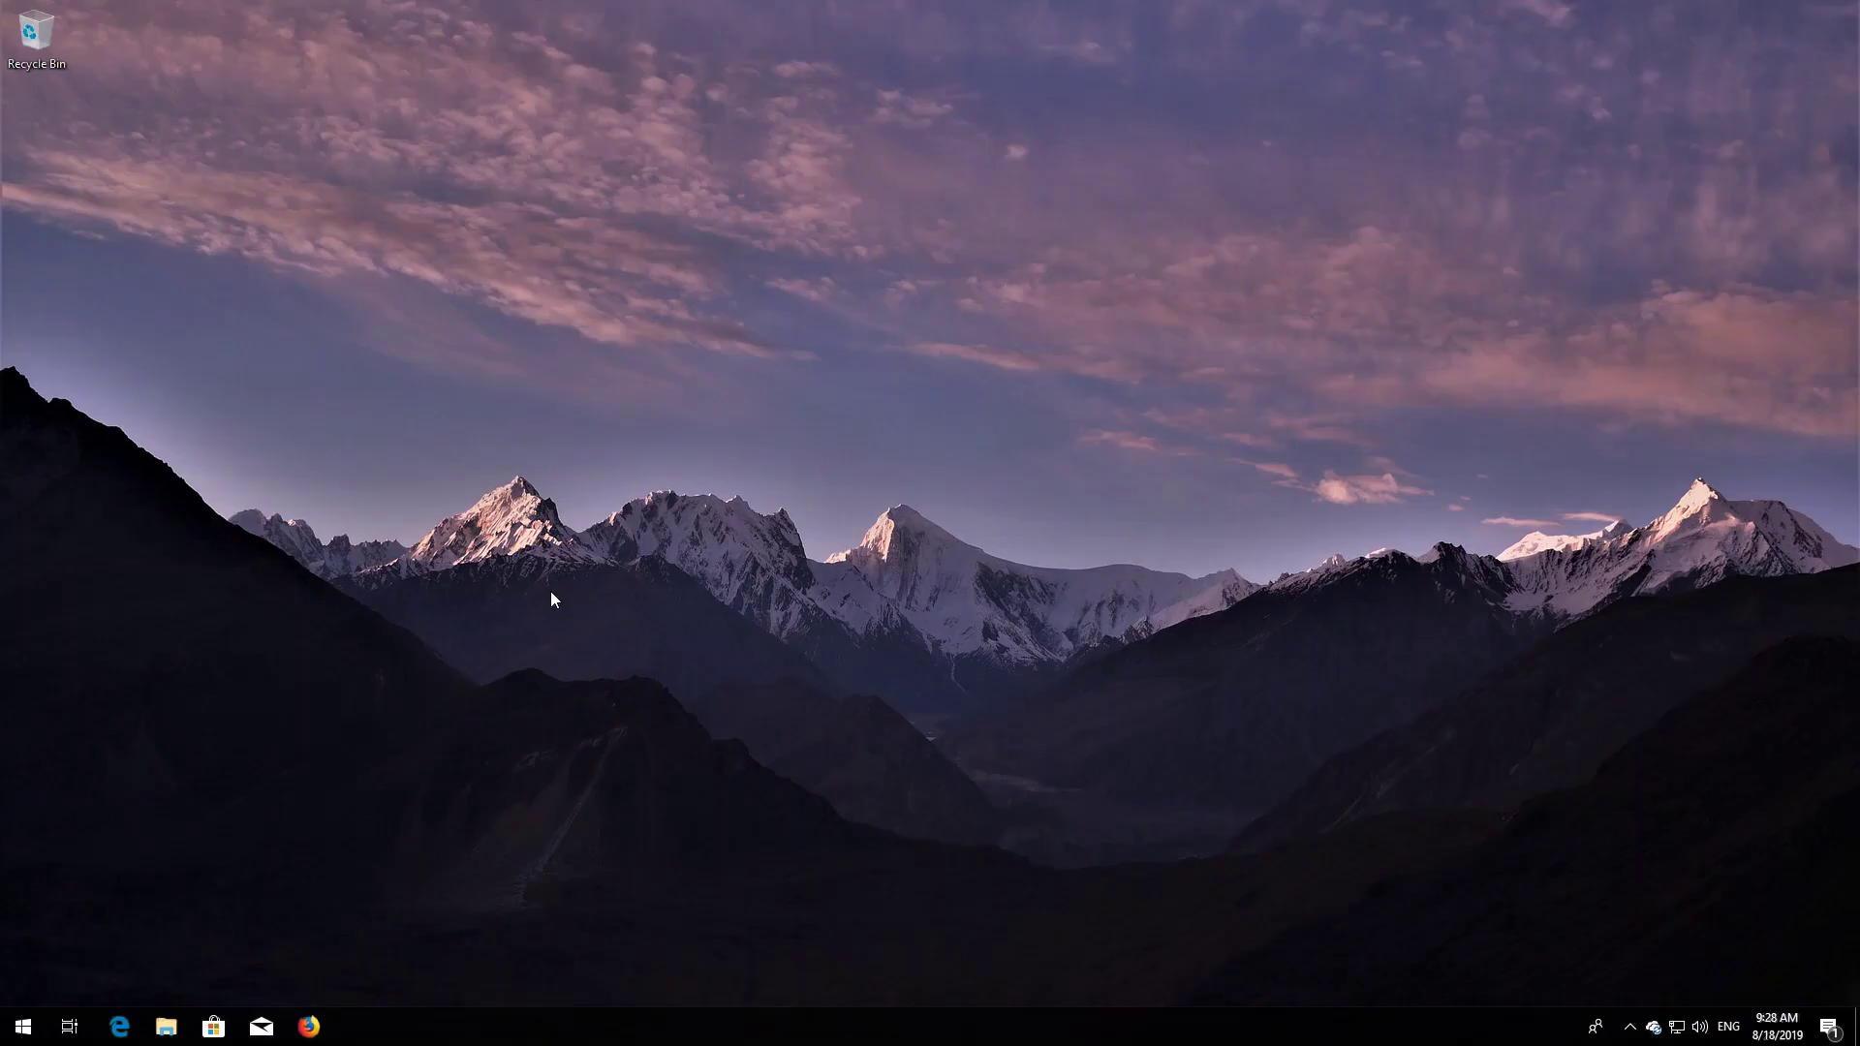
# Search Windows for "recovery options", open the Recovery settings and restart the PC into Advanced startup.
pyautogui.press('super')
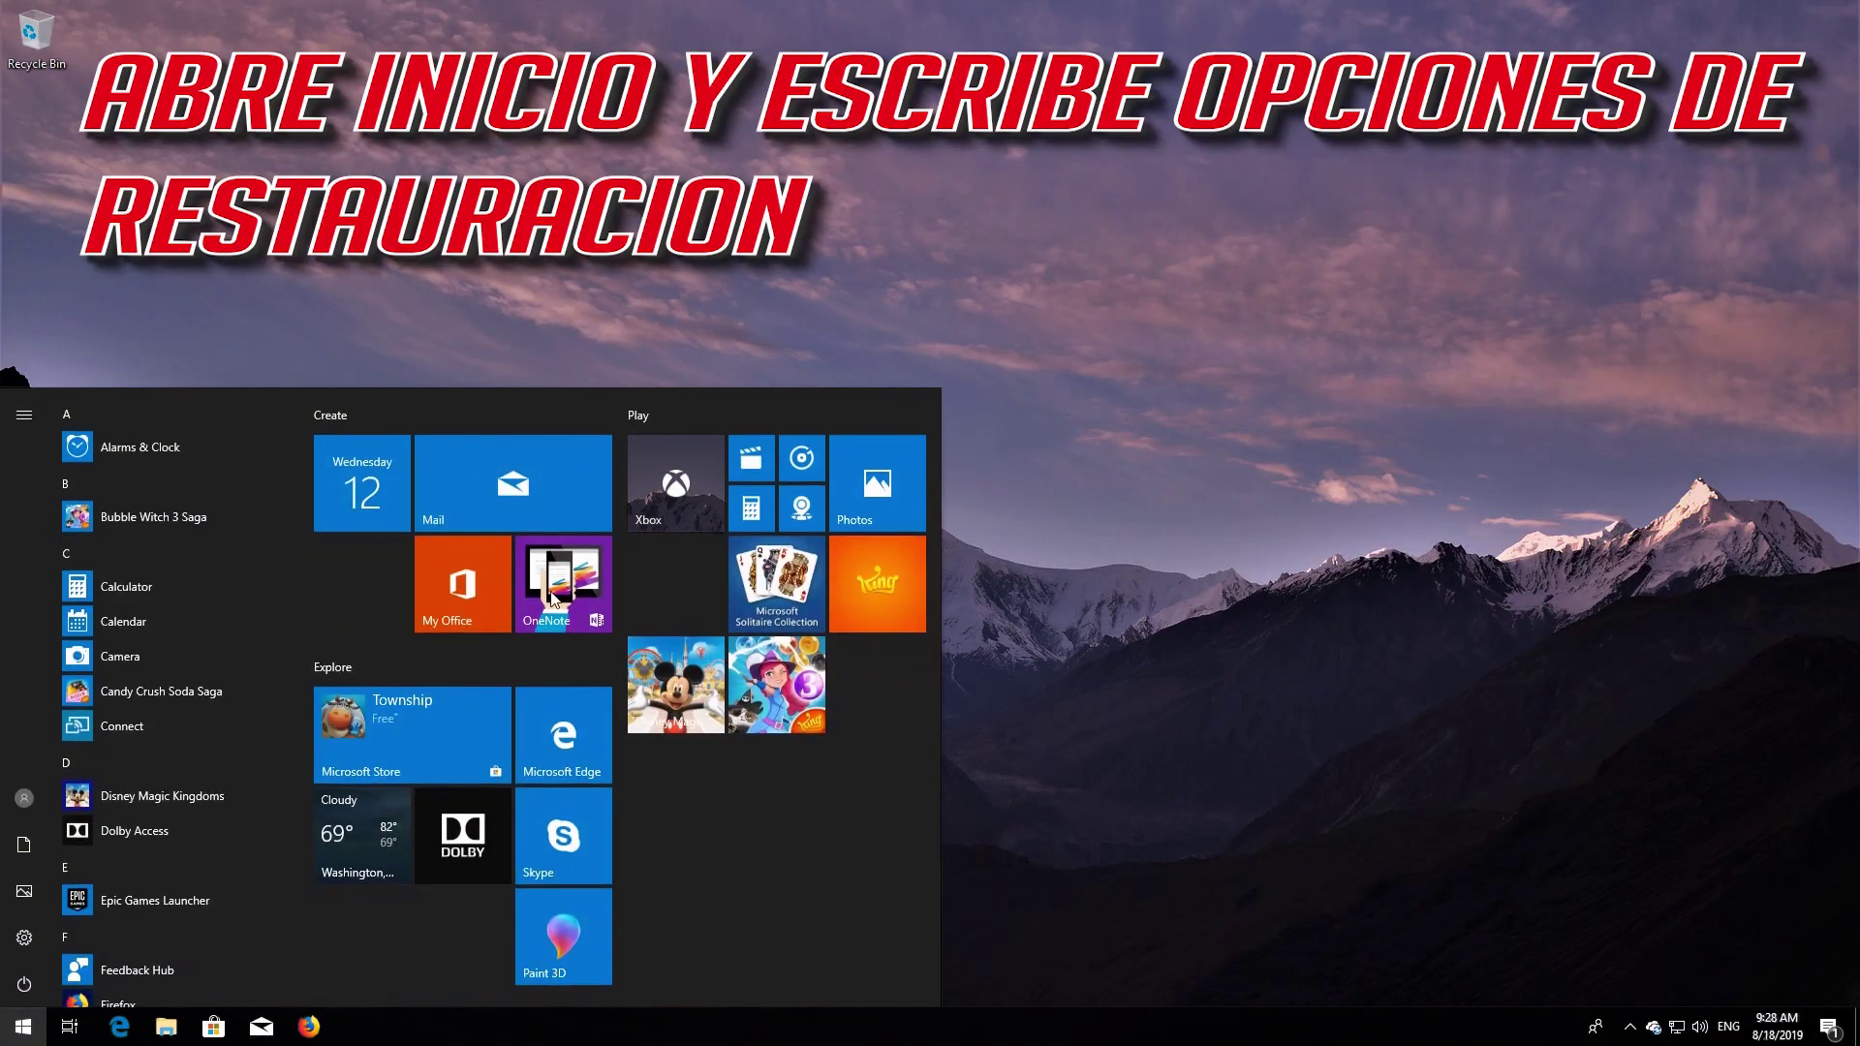
pyautogui.write('recovery')
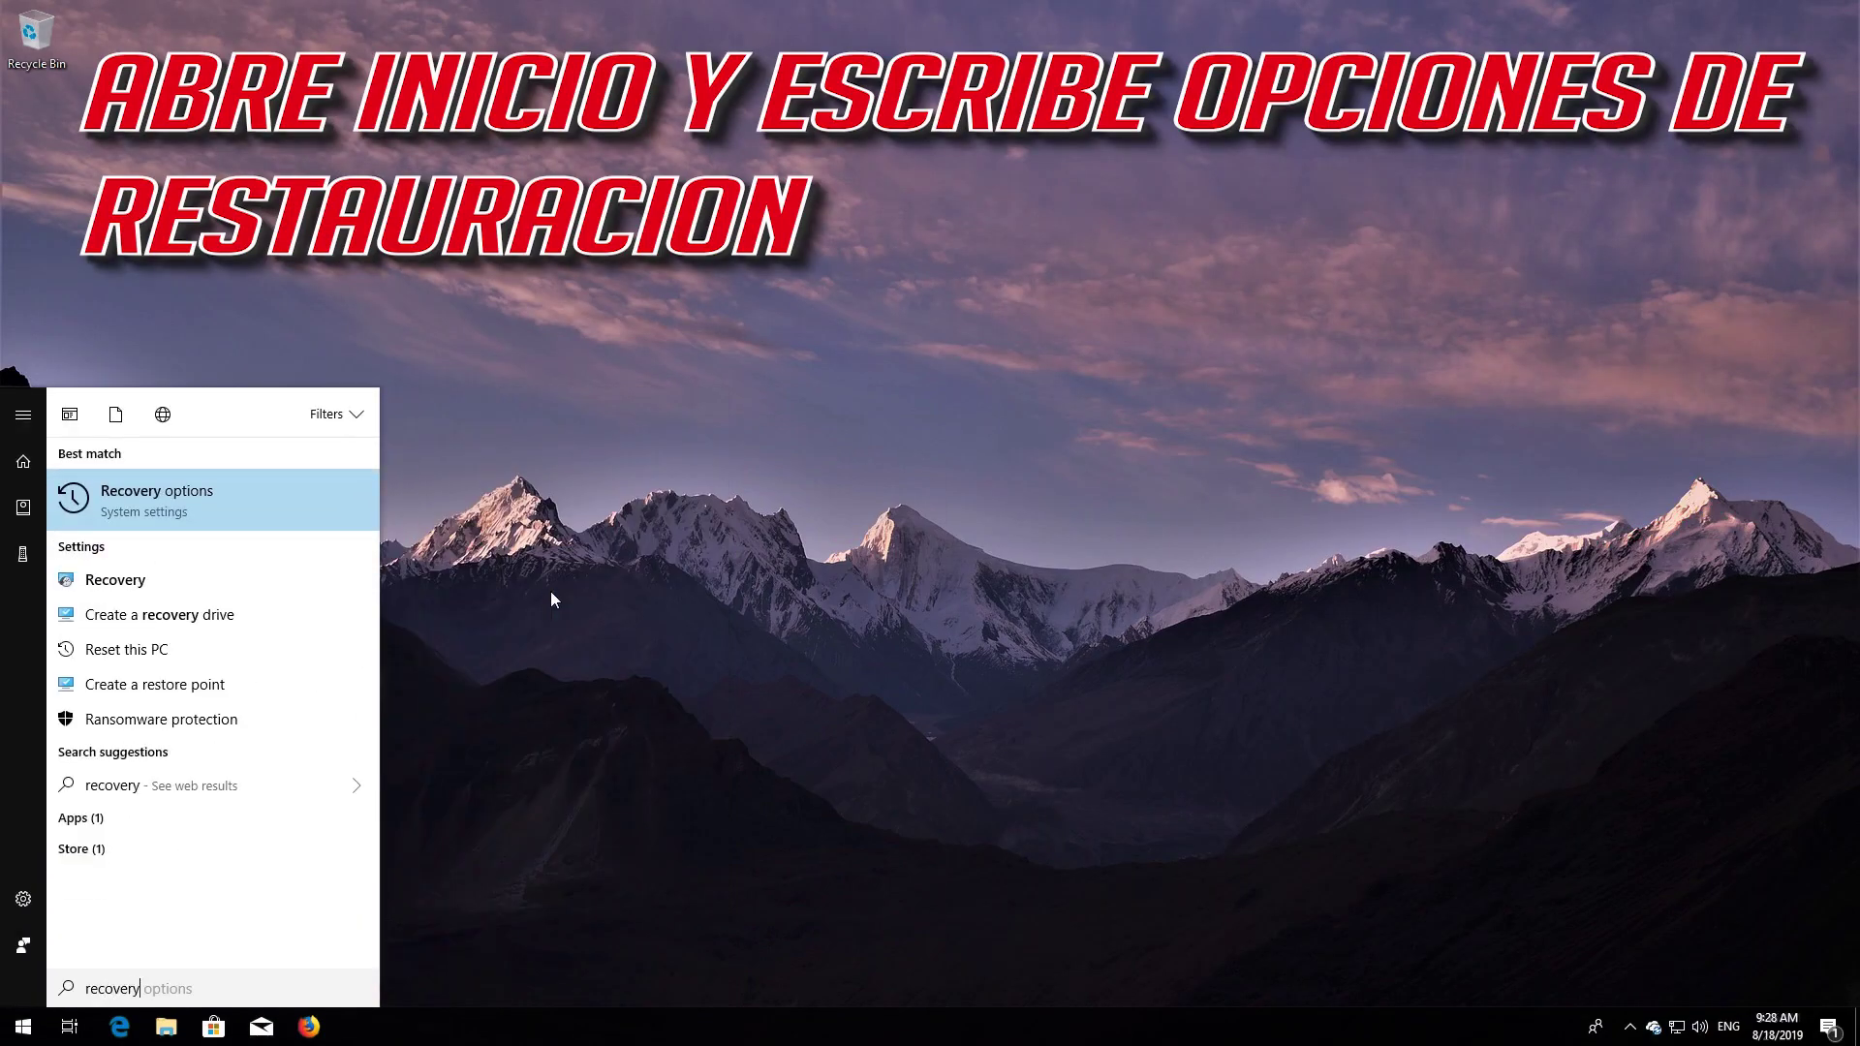
pyautogui.write(' option')
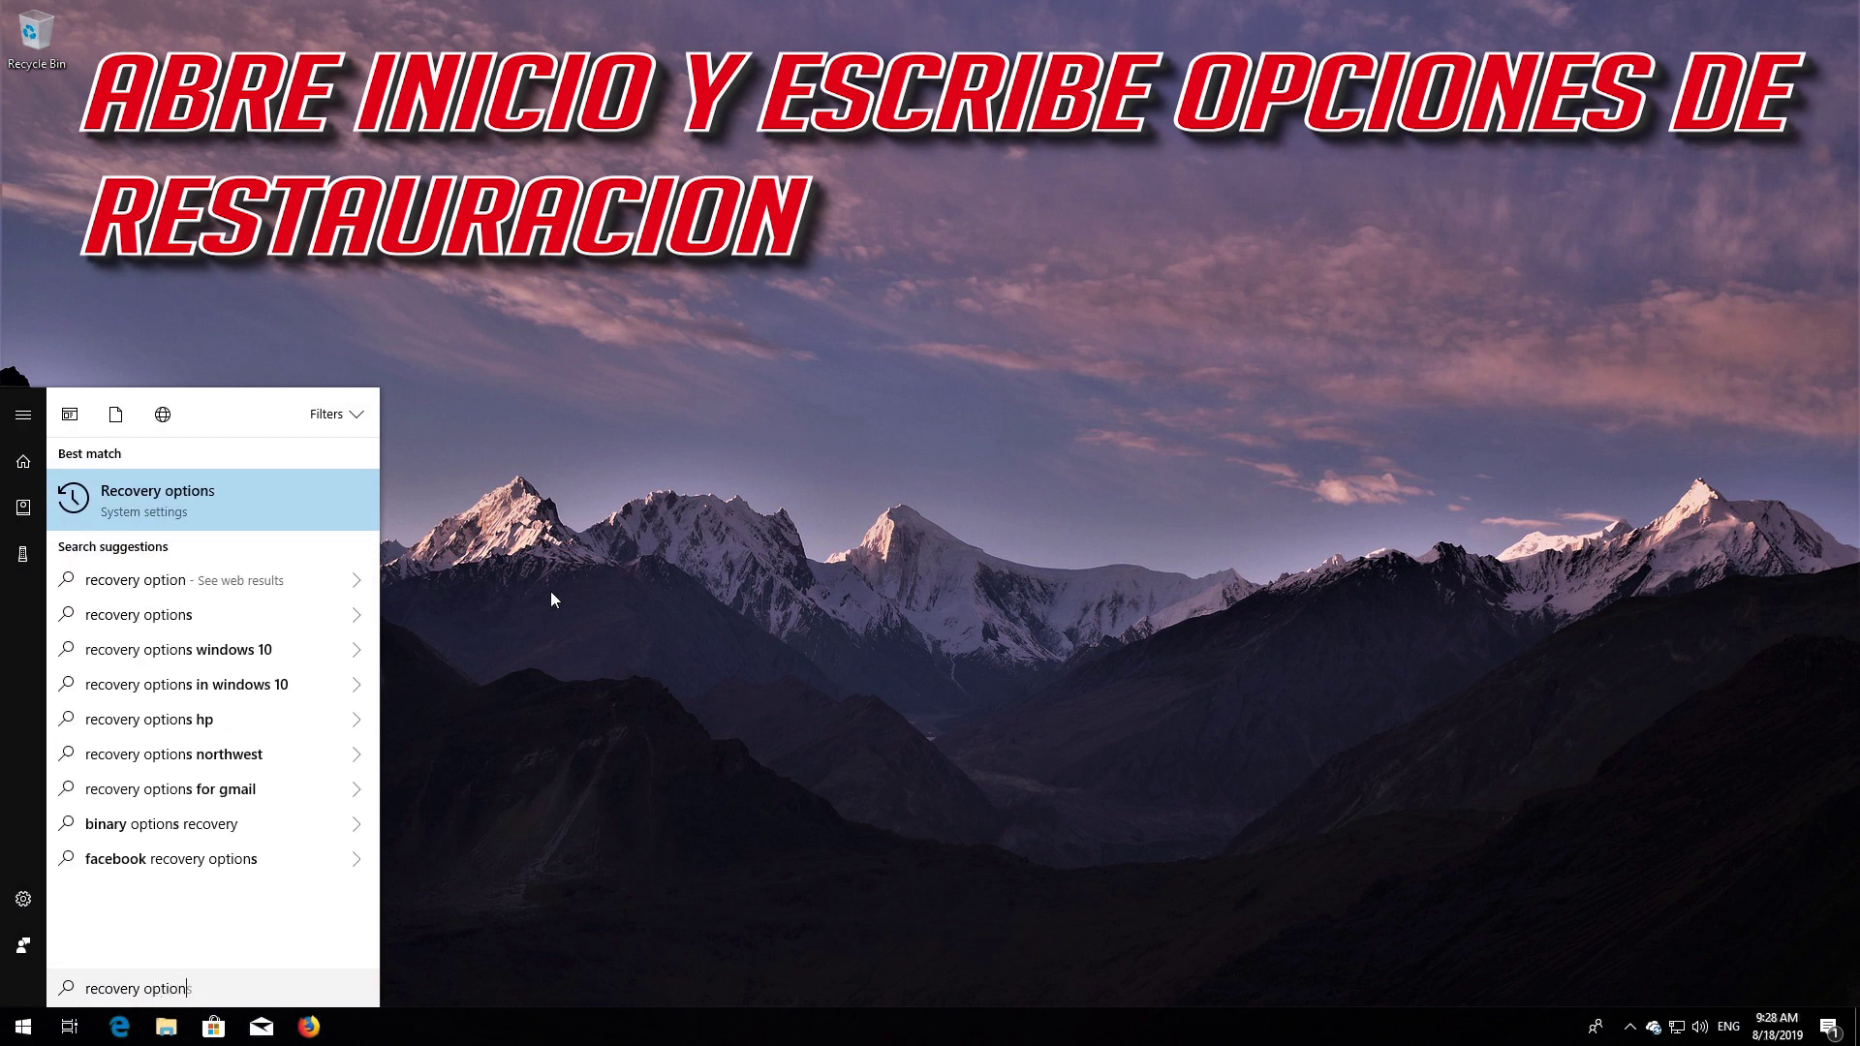
pyautogui.write('s')
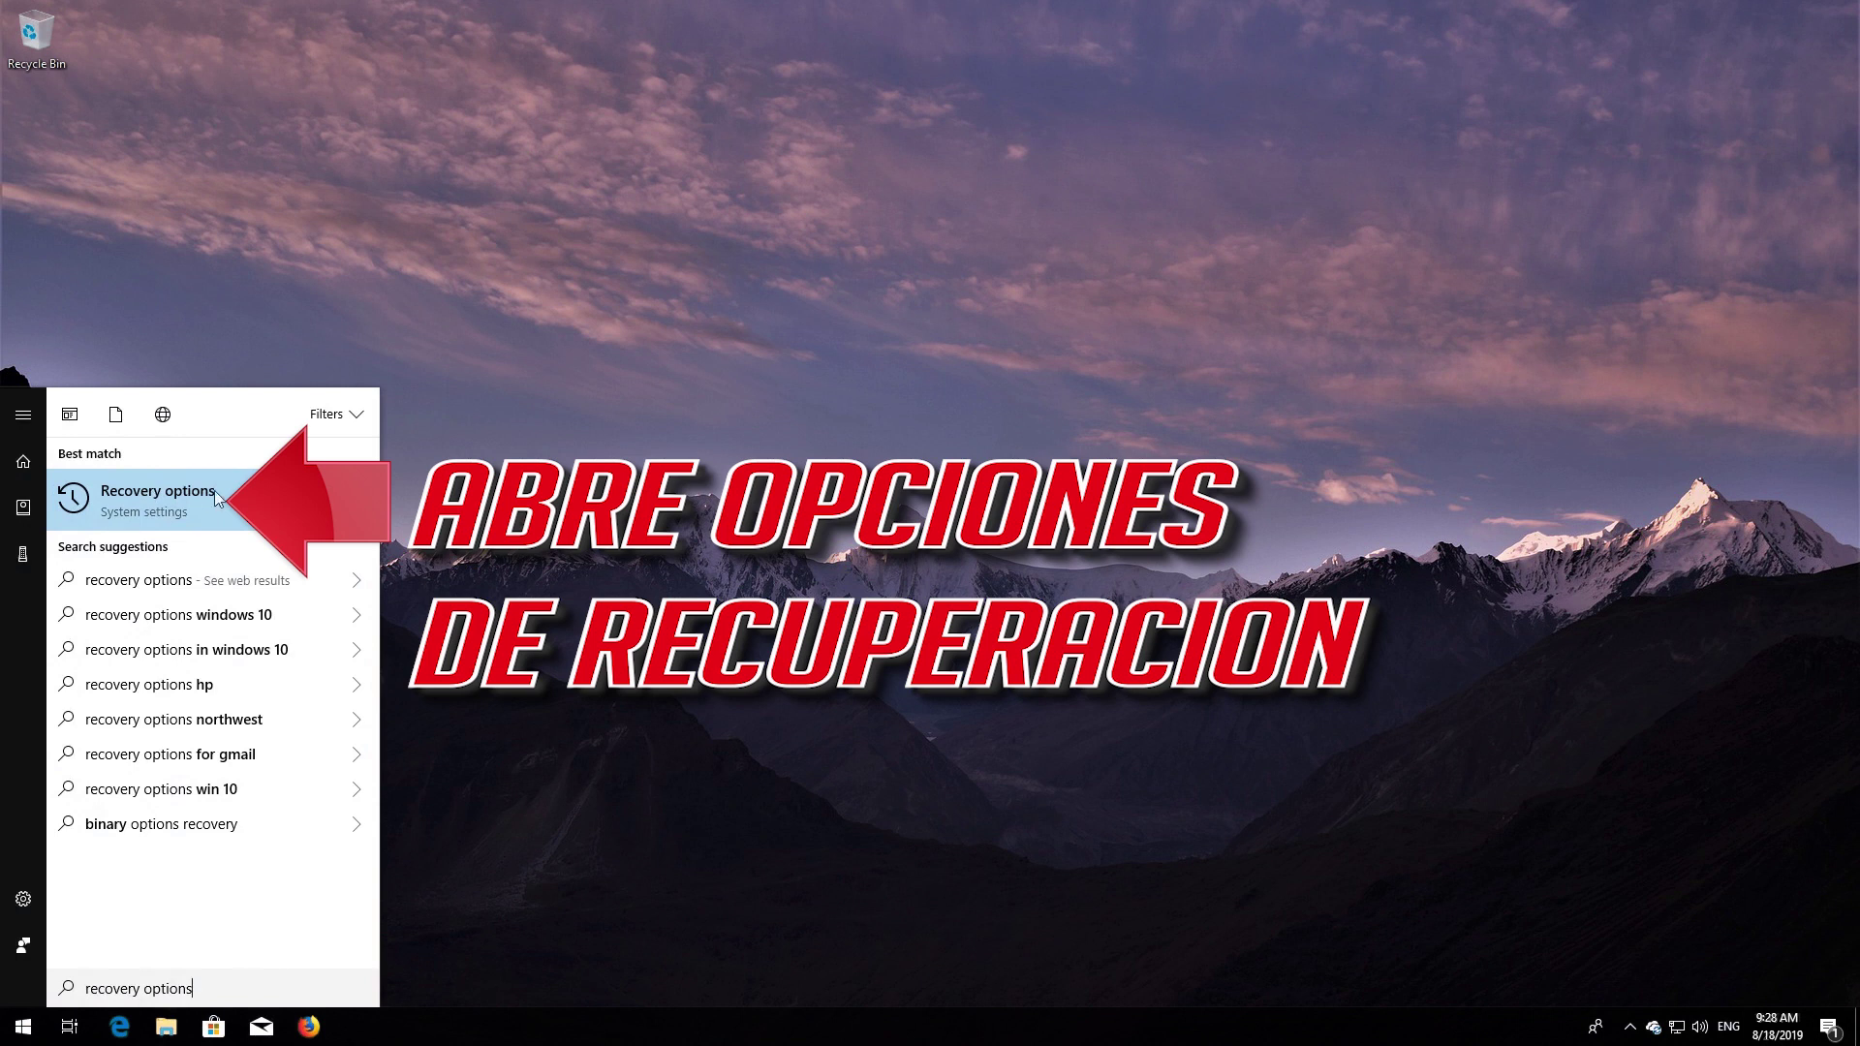
pyautogui.click(183, 503)
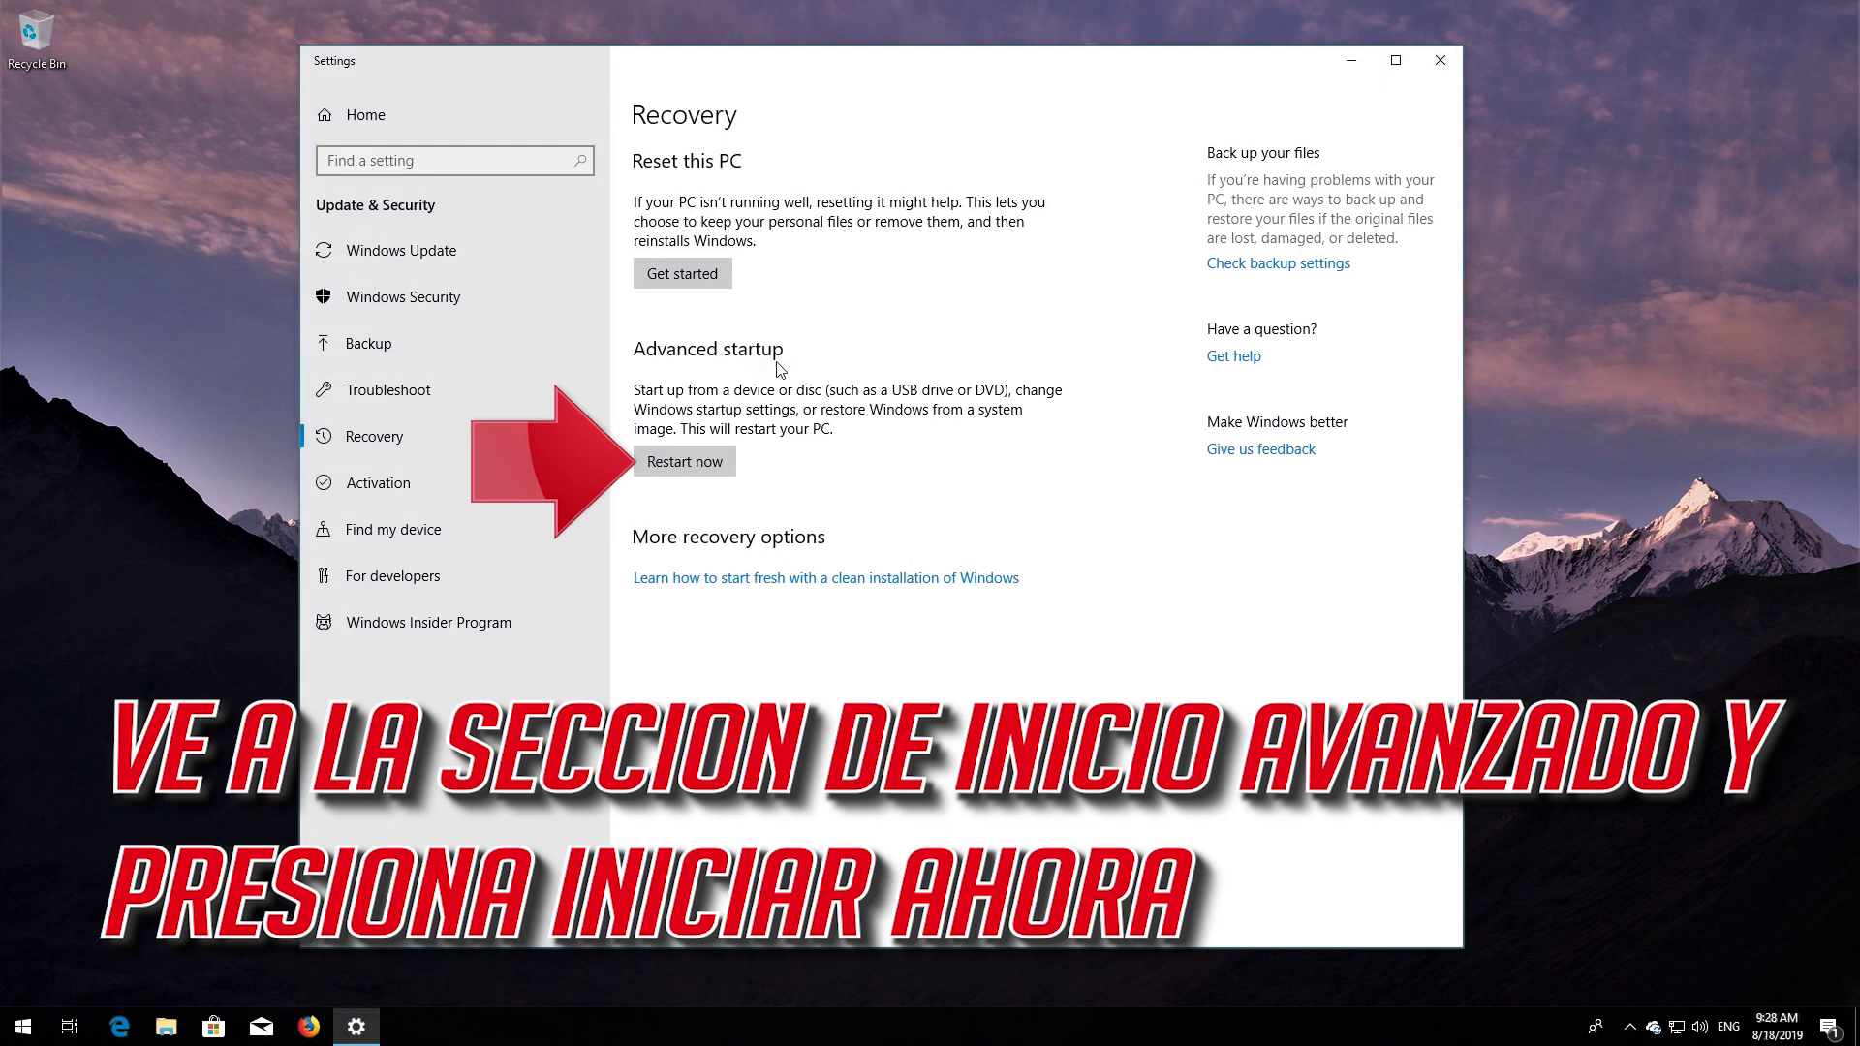
pyautogui.click(689, 463)
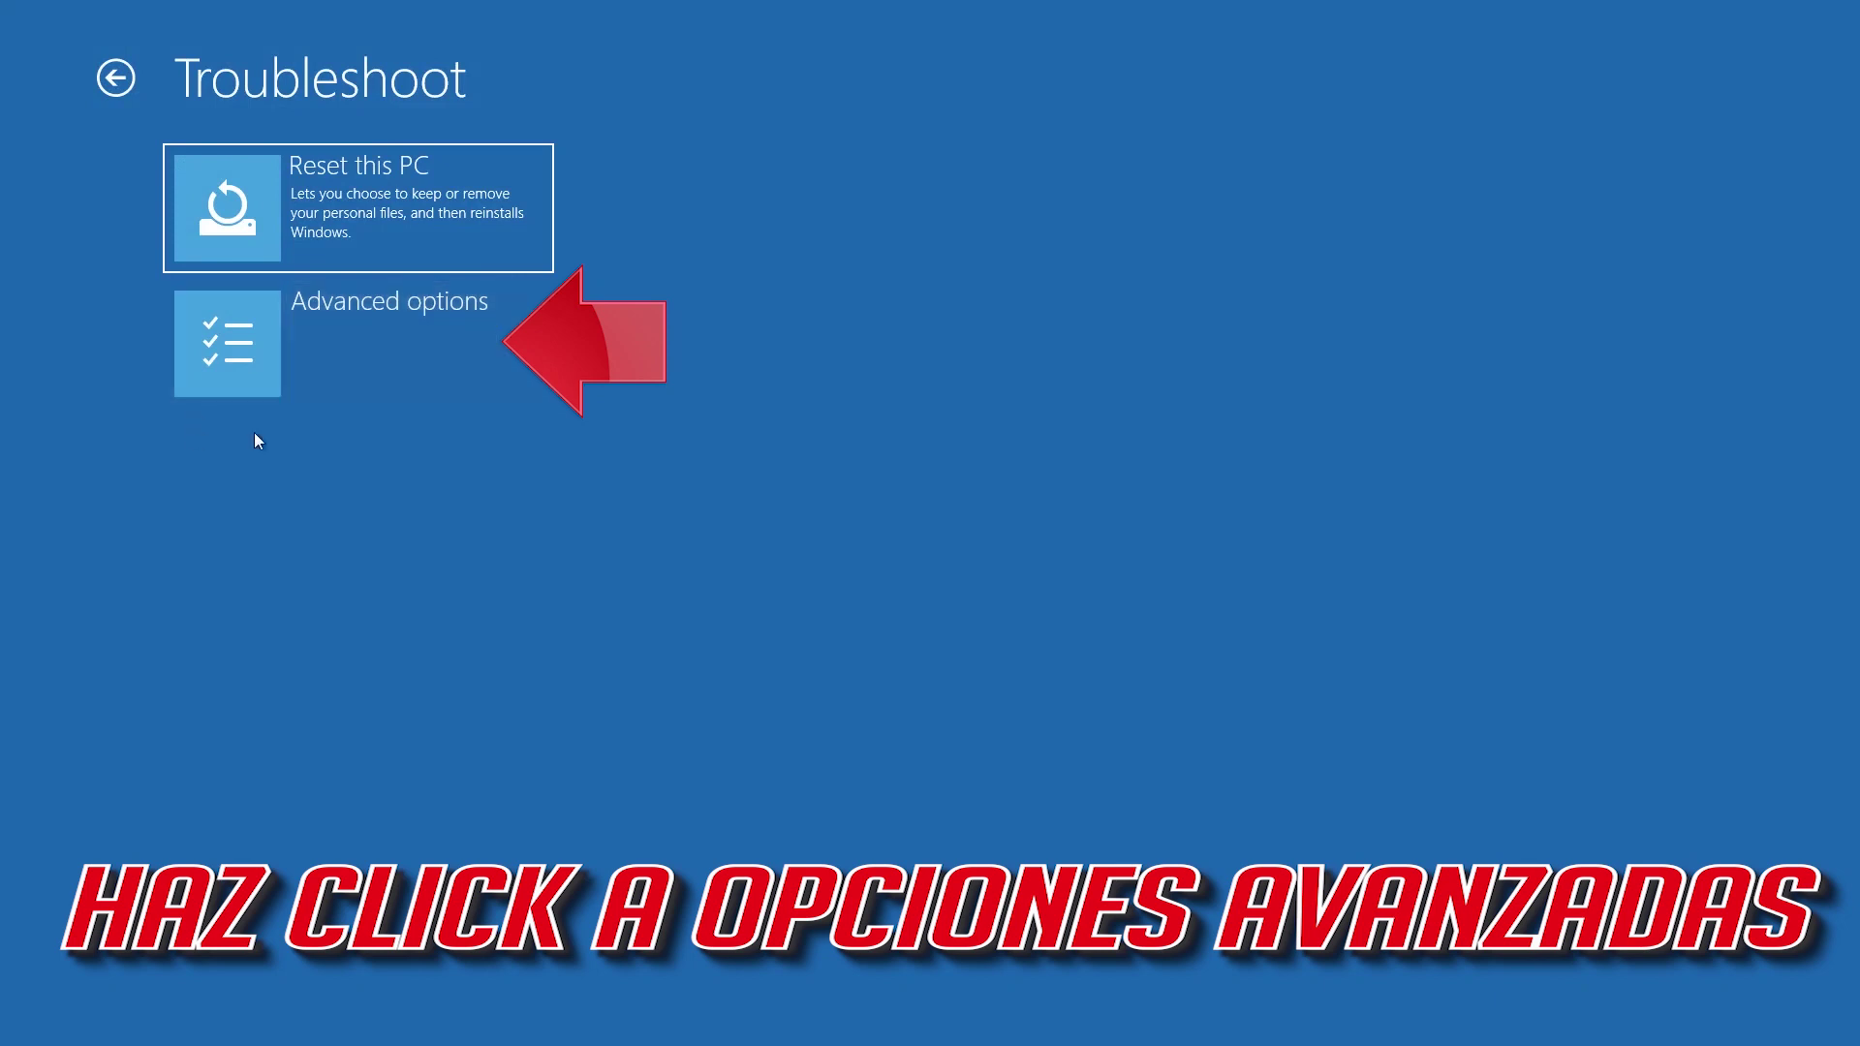
# Start System Restore from the advanced troubleshooting options, choosing the user account and the US keyboard layout.
pyautogui.click(401, 346)
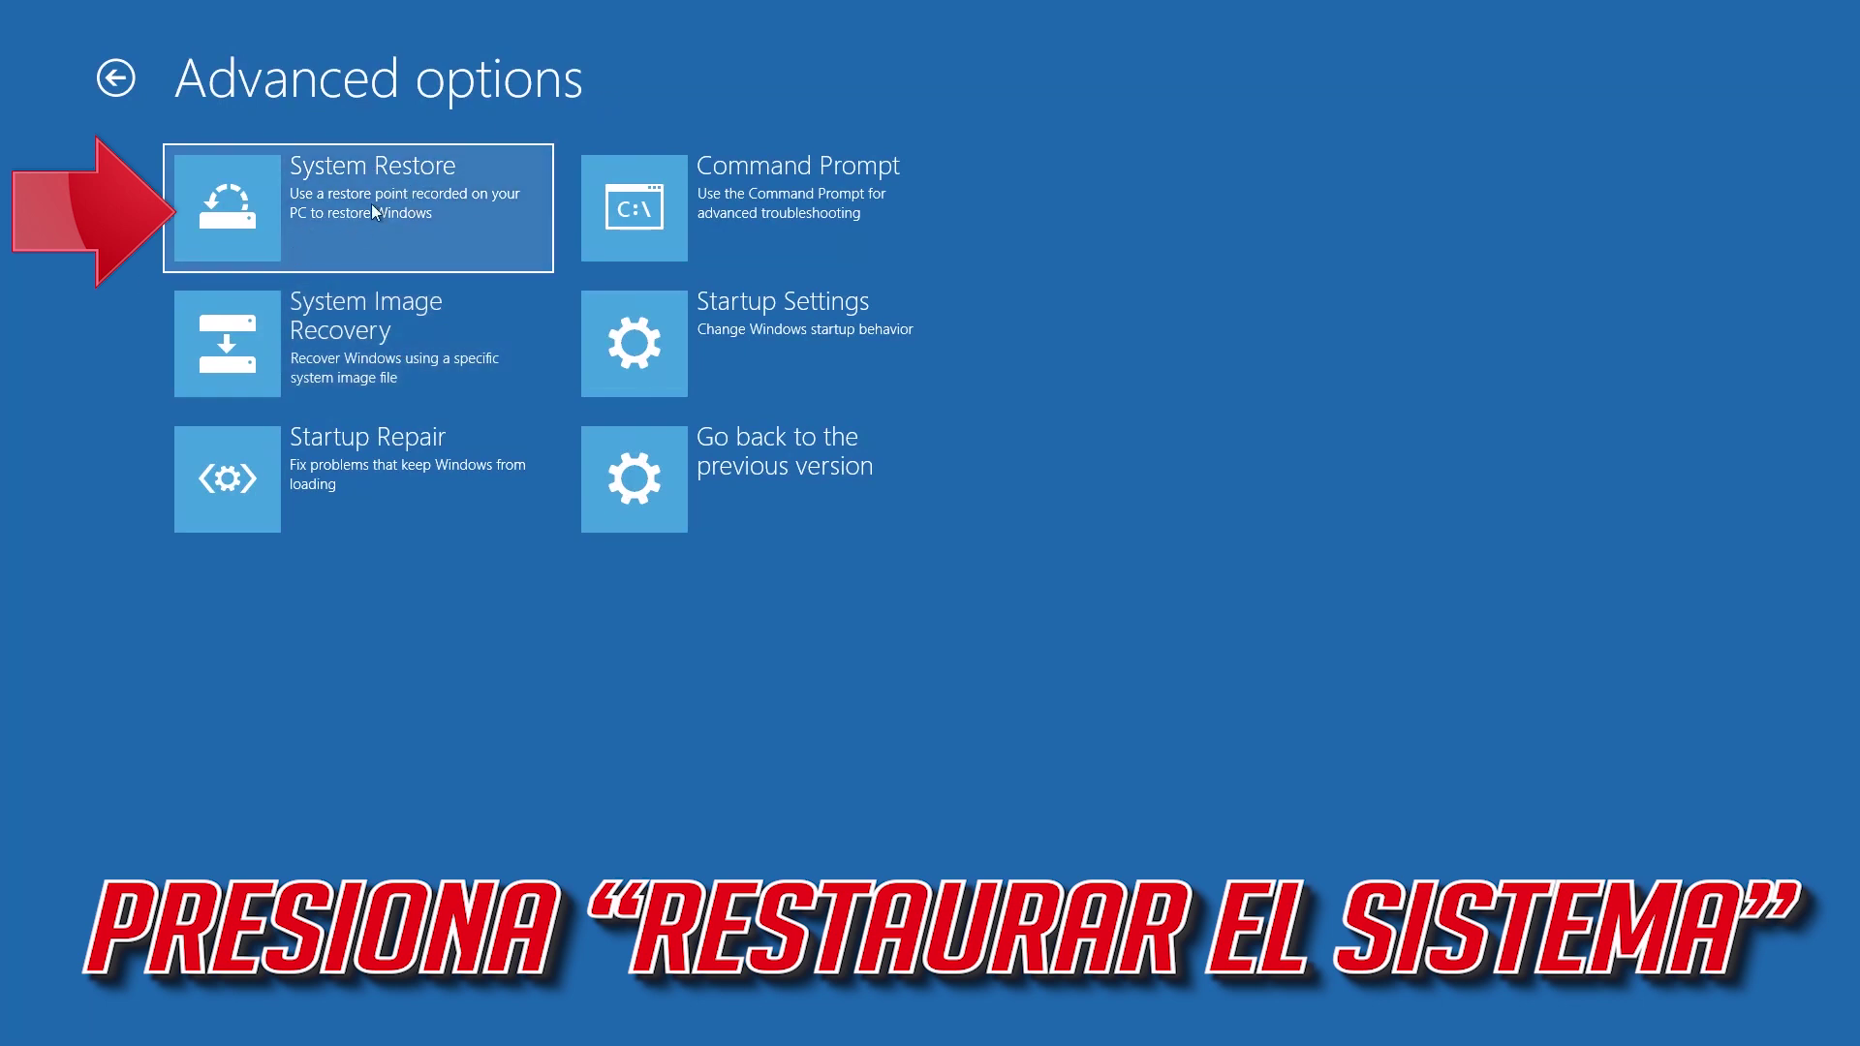
pyautogui.click(451, 194)
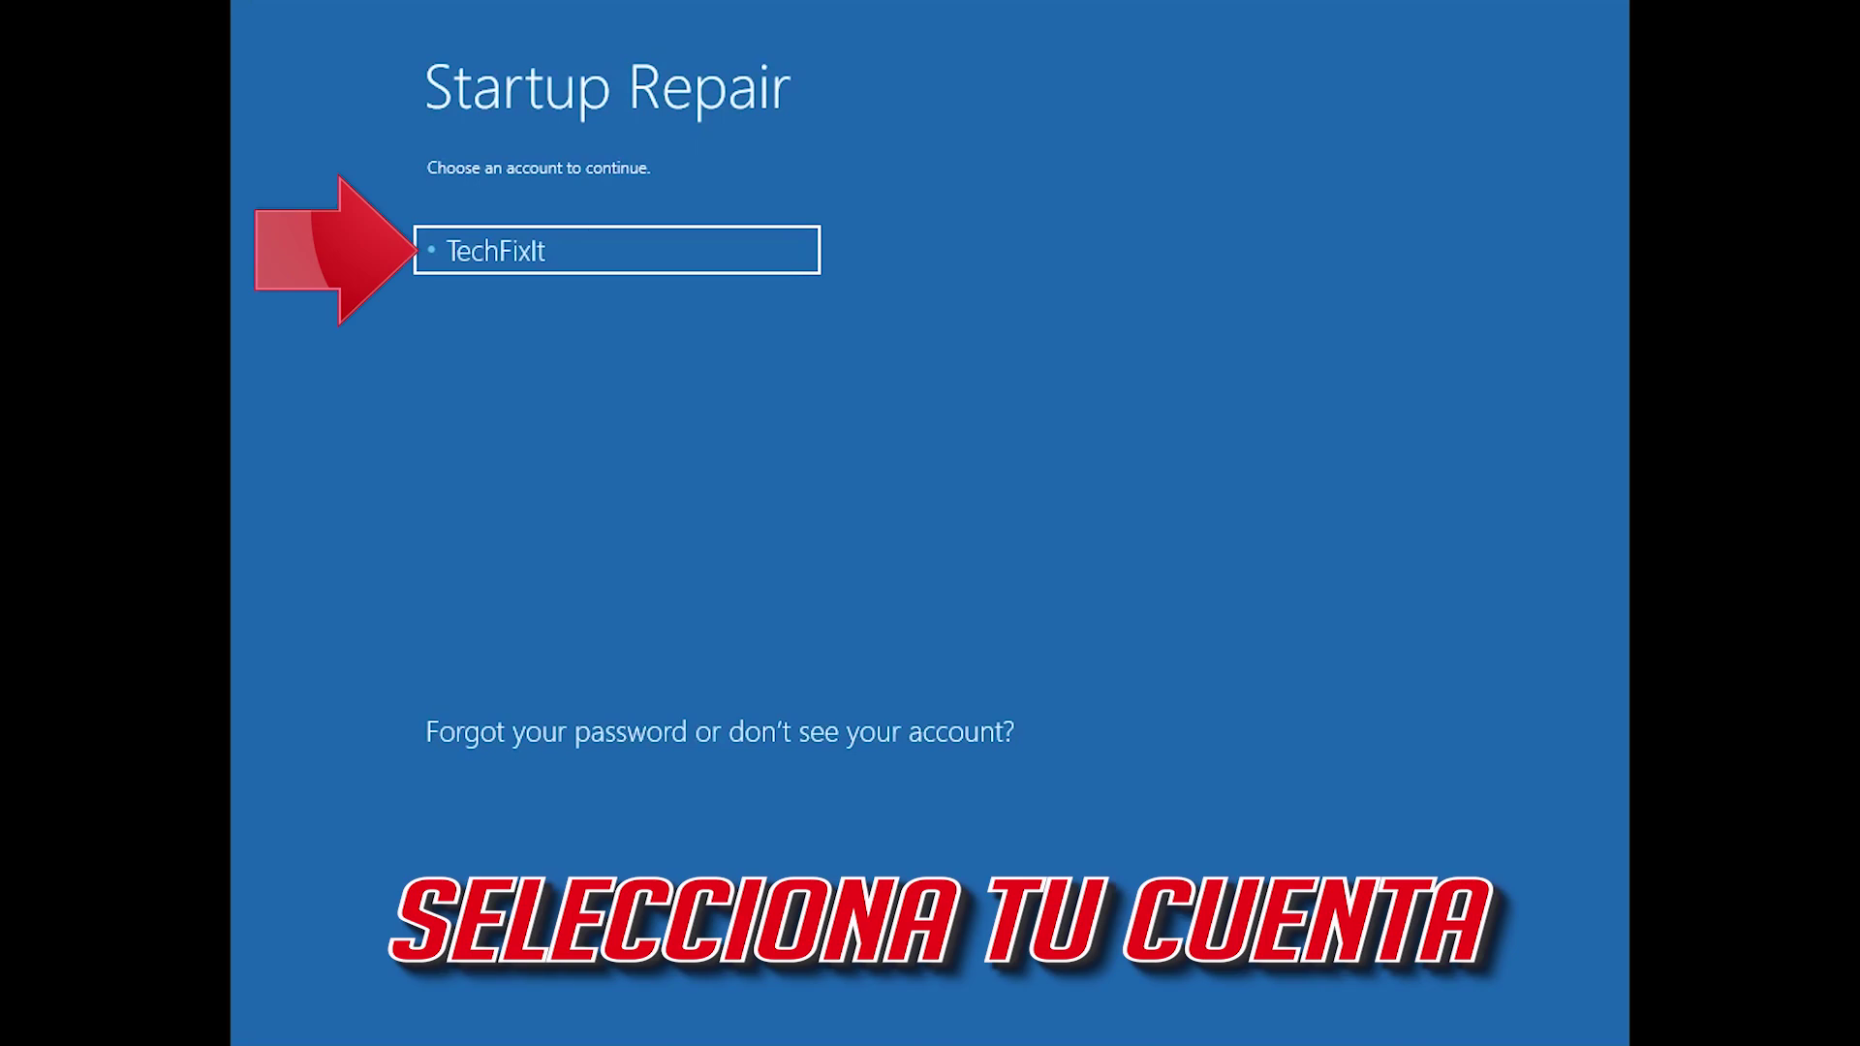
pyautogui.click(623, 252)
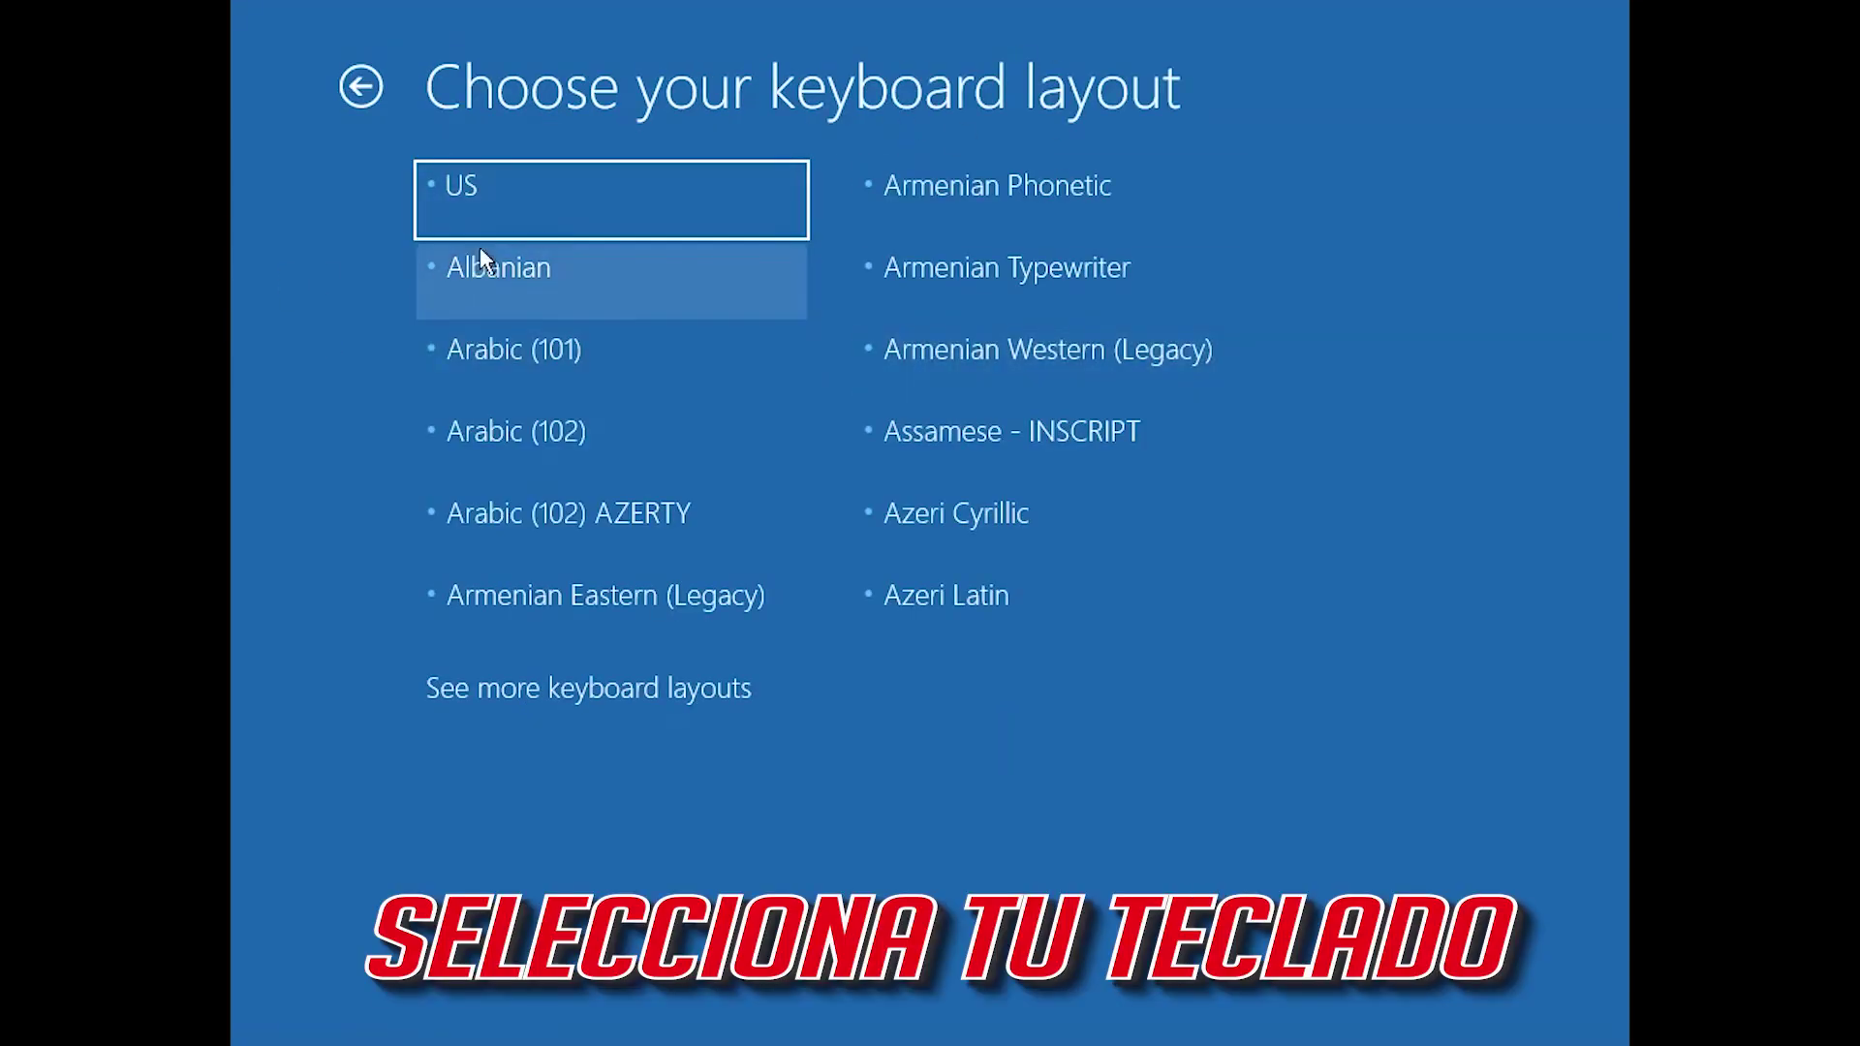
pyautogui.click(524, 222)
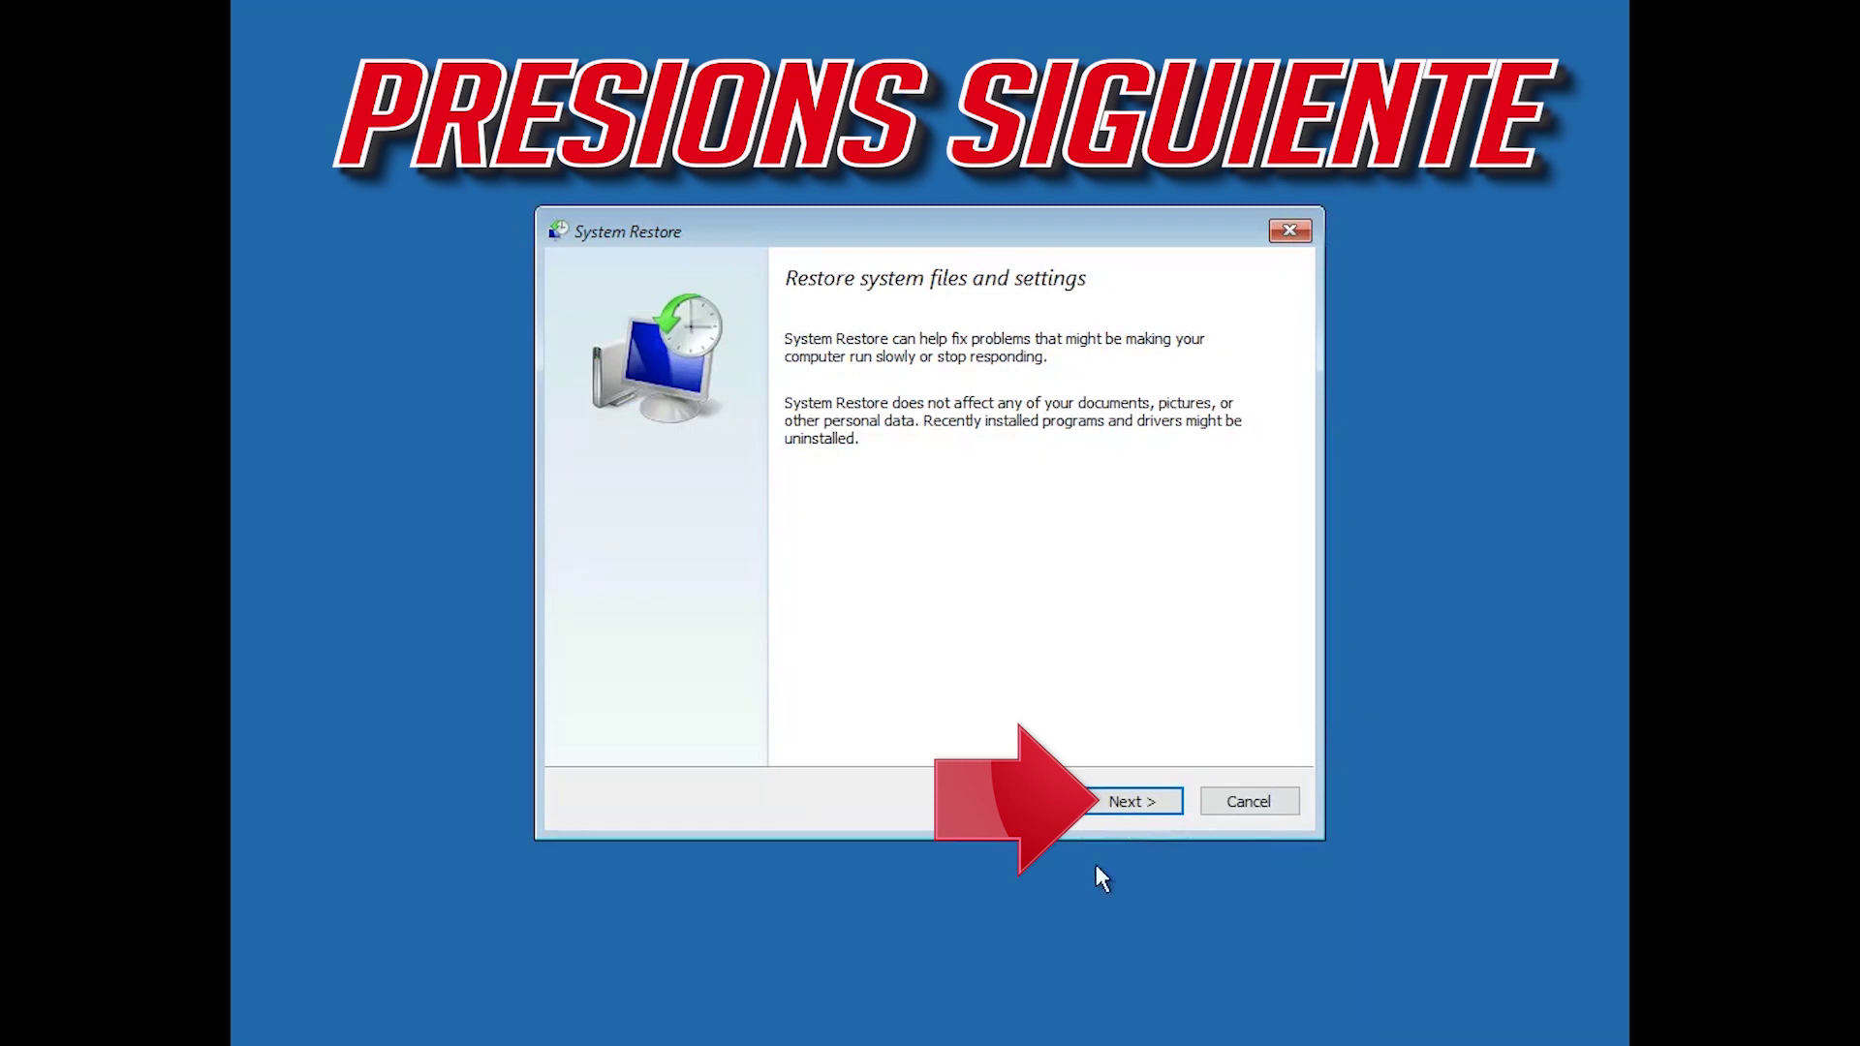
# Restore the computer to the manual restore point of 5/29/2019 3:47:37 PM and confirm starting the restore.
pyautogui.click(1131, 807)
pyautogui.click(1022, 452)
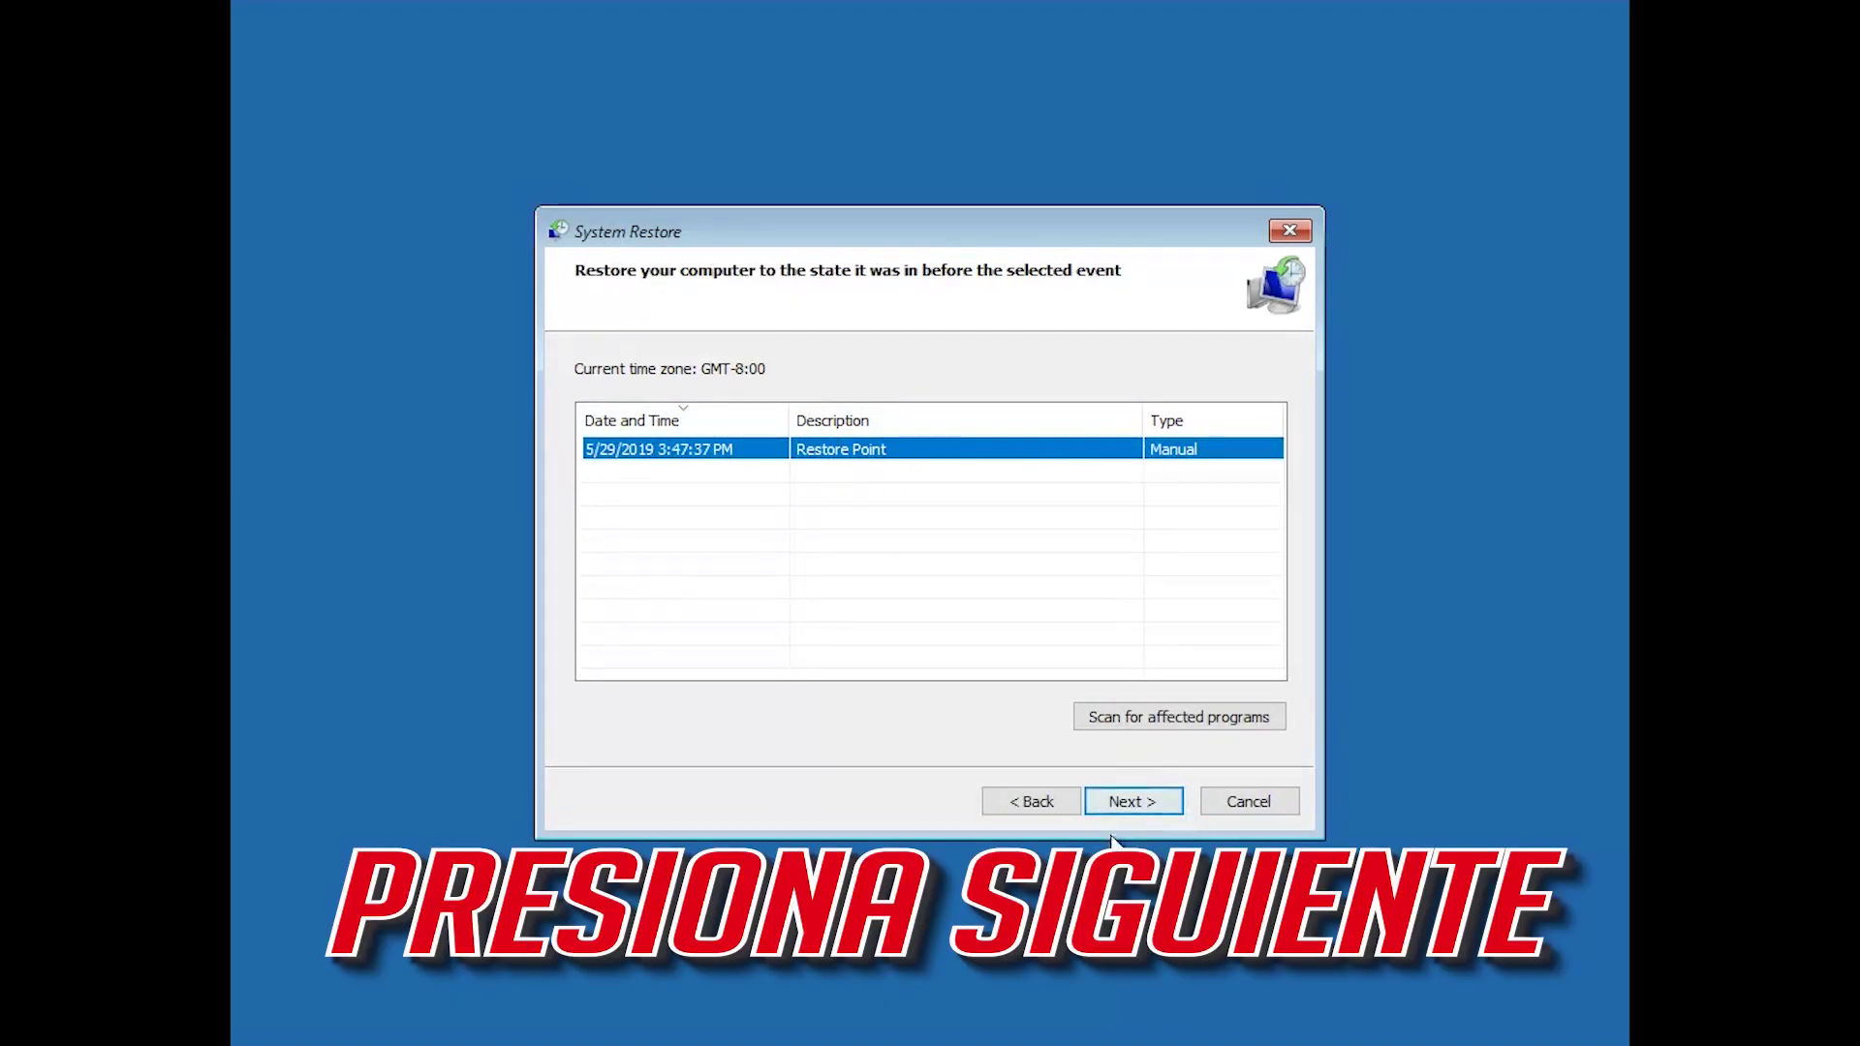
pyautogui.click(1146, 810)
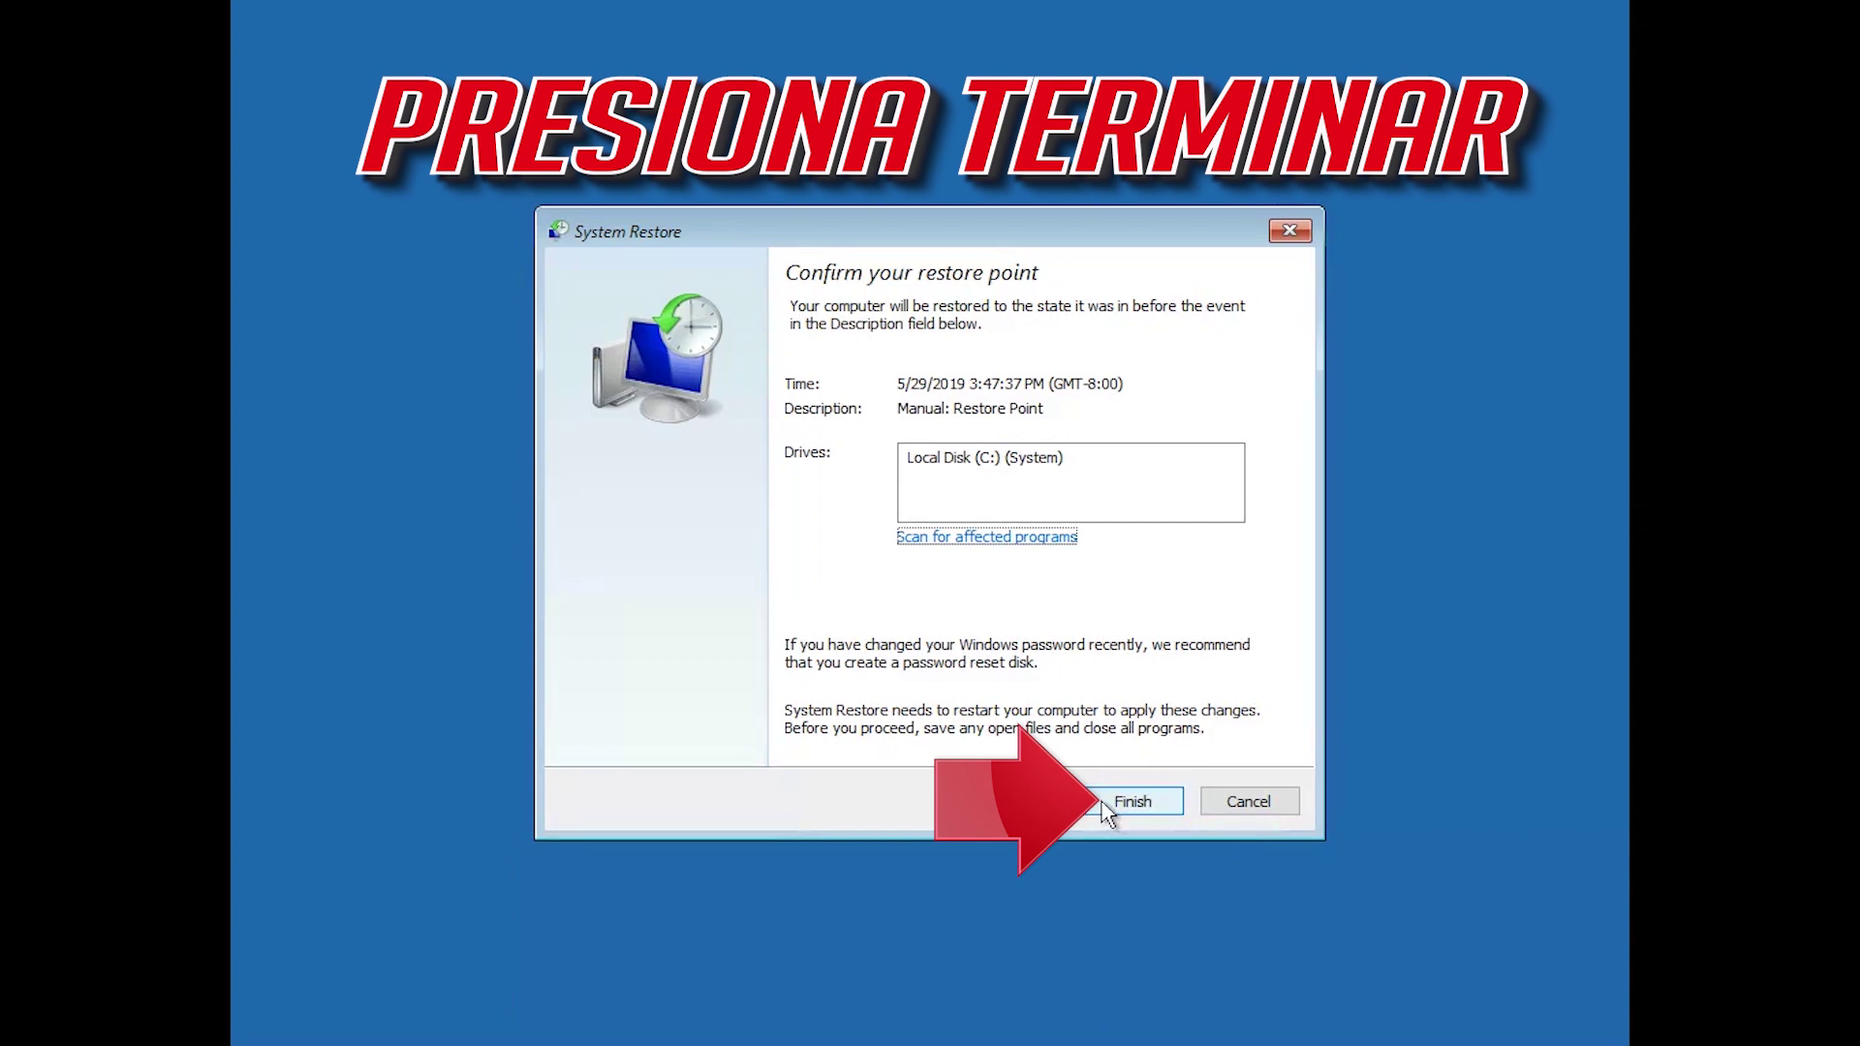
pyautogui.click(1108, 812)
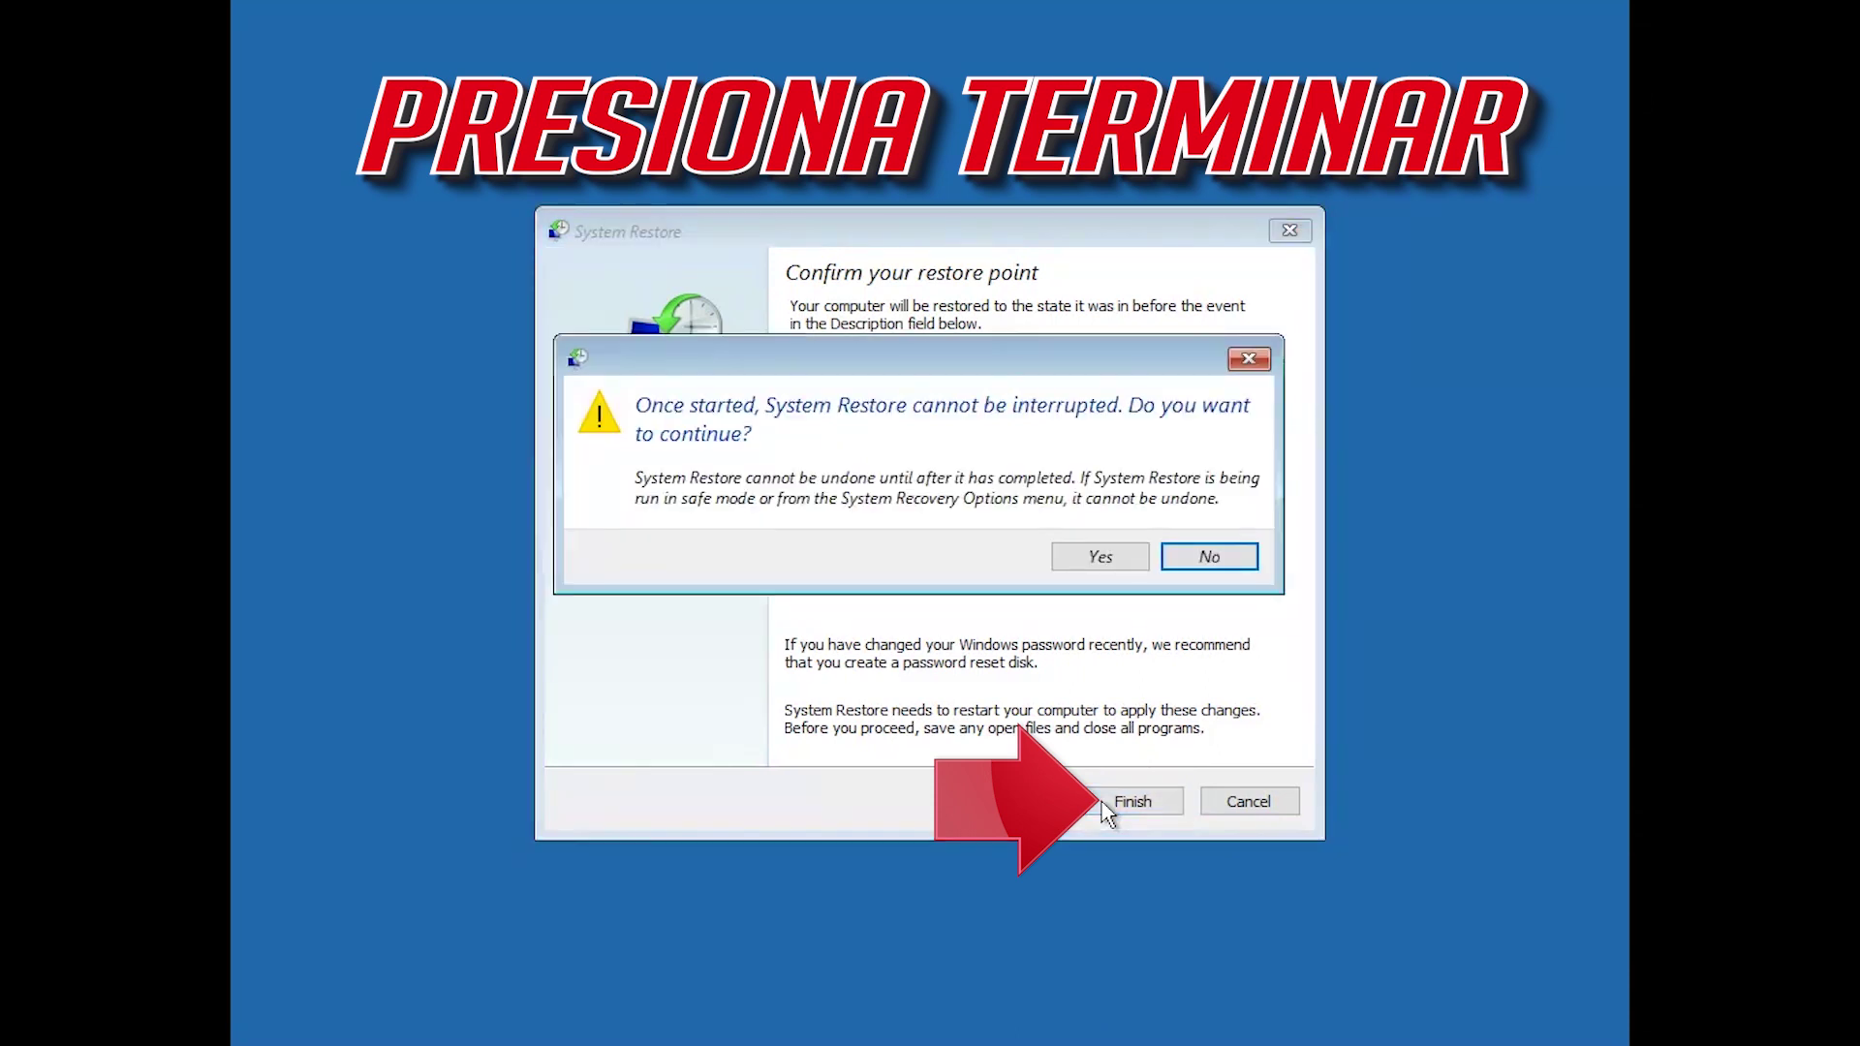
pyautogui.click(1099, 559)
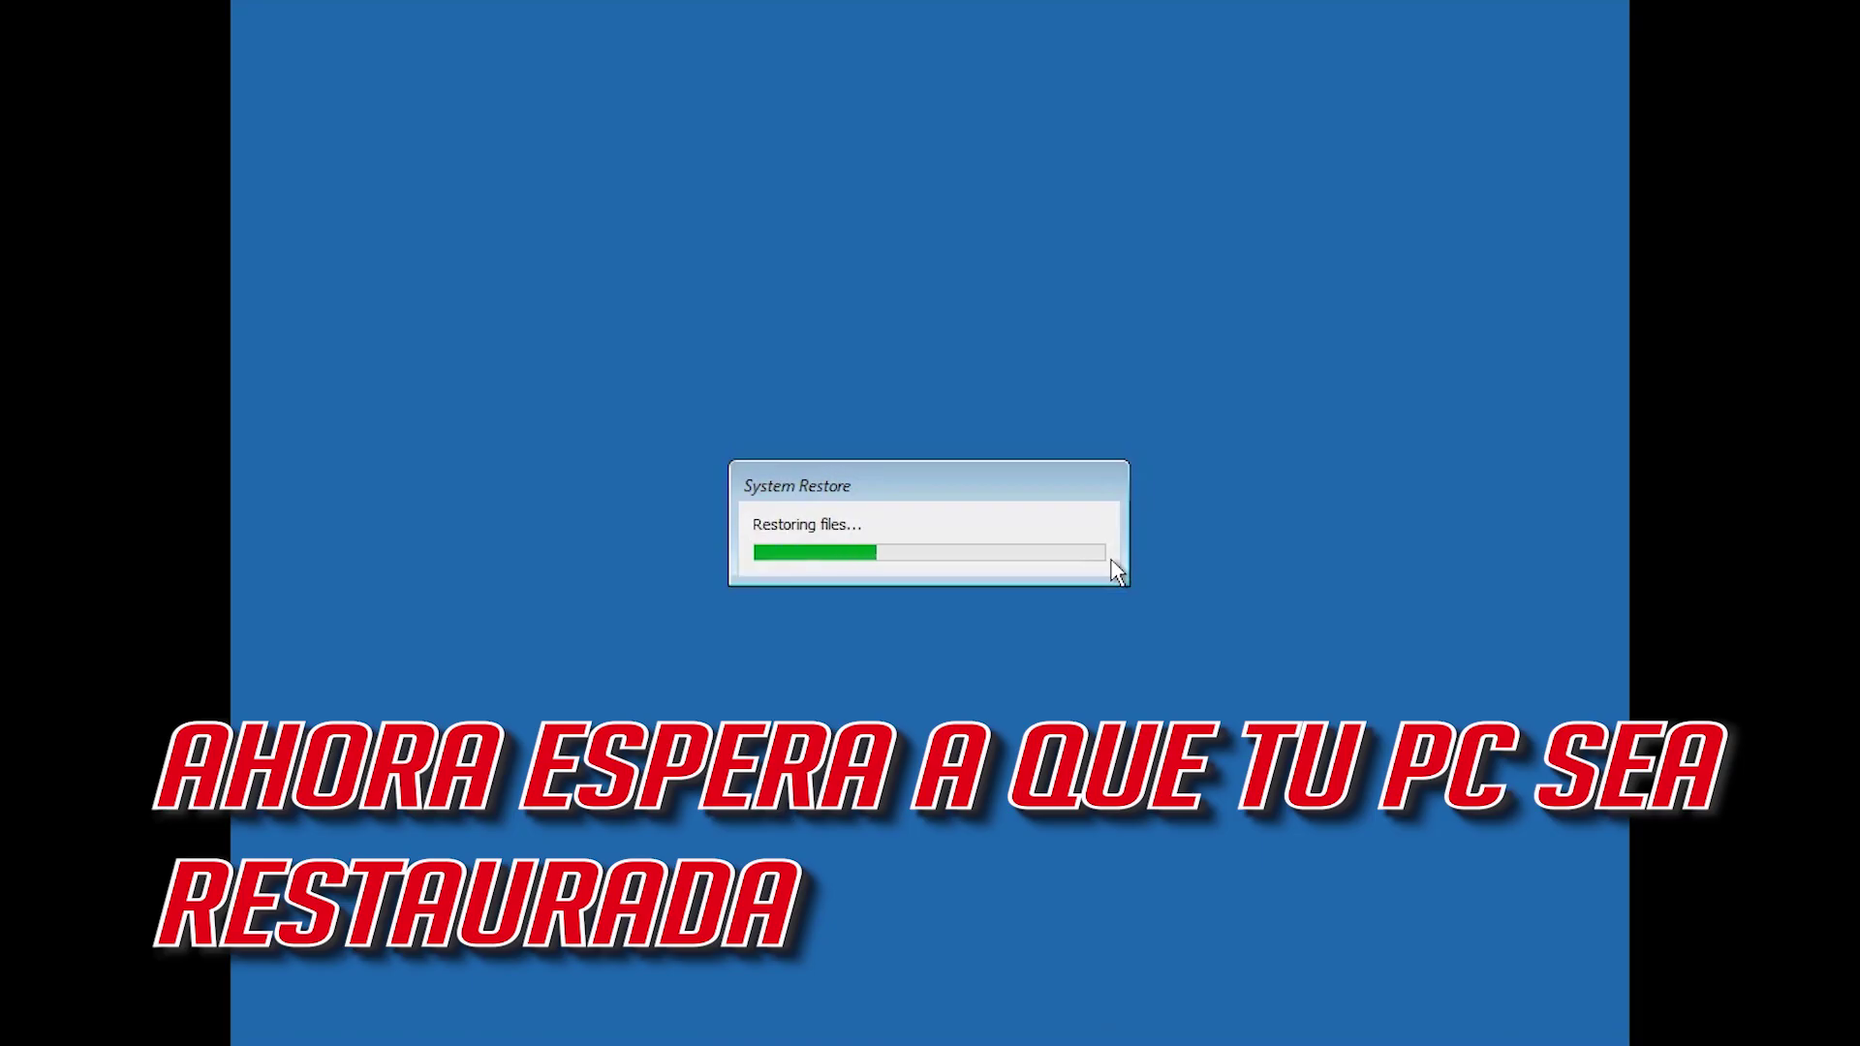